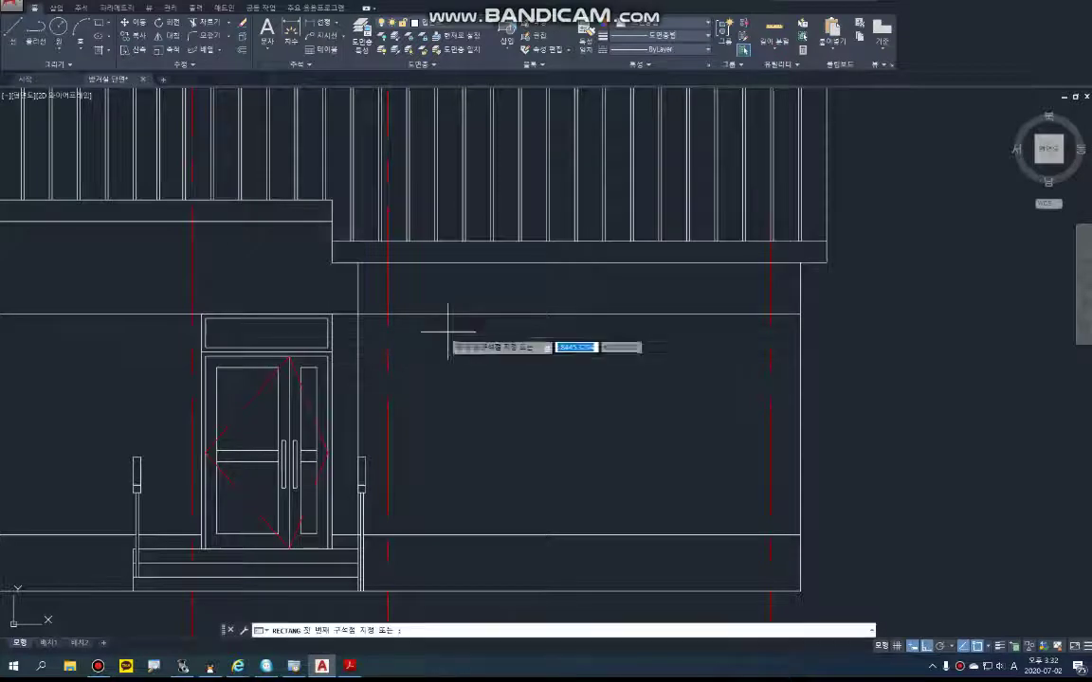
# - Draw an 1800 by 1200 window rectangle hanging down from the horizontal wall line, between the door and the building's right-hand end
pyautogui.click(431, 313)
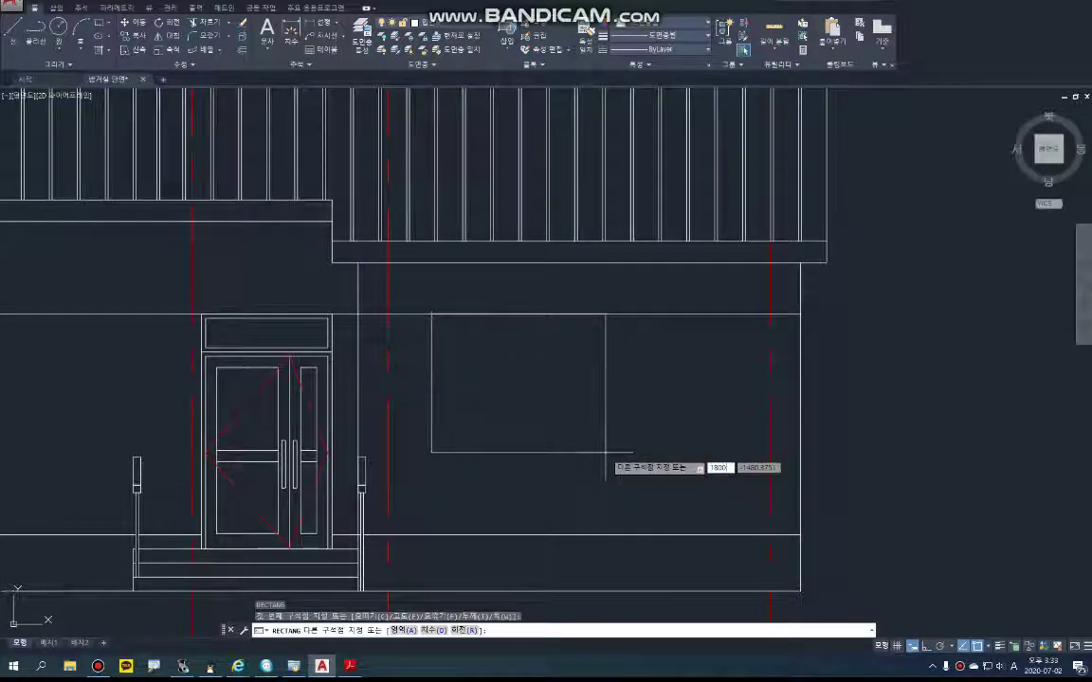
pyautogui.write('1800')
pyautogui.press('Tab')
pyautogui.write('-1200')
pyautogui.press('Return')
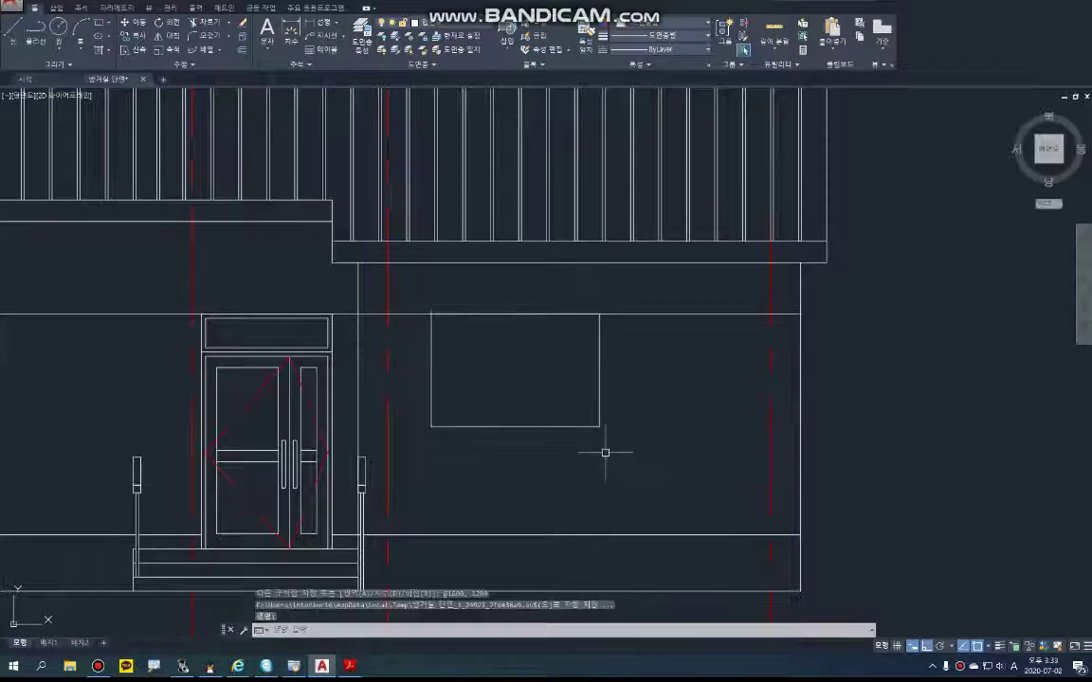
pyautogui.scroll(2, 574, 356)
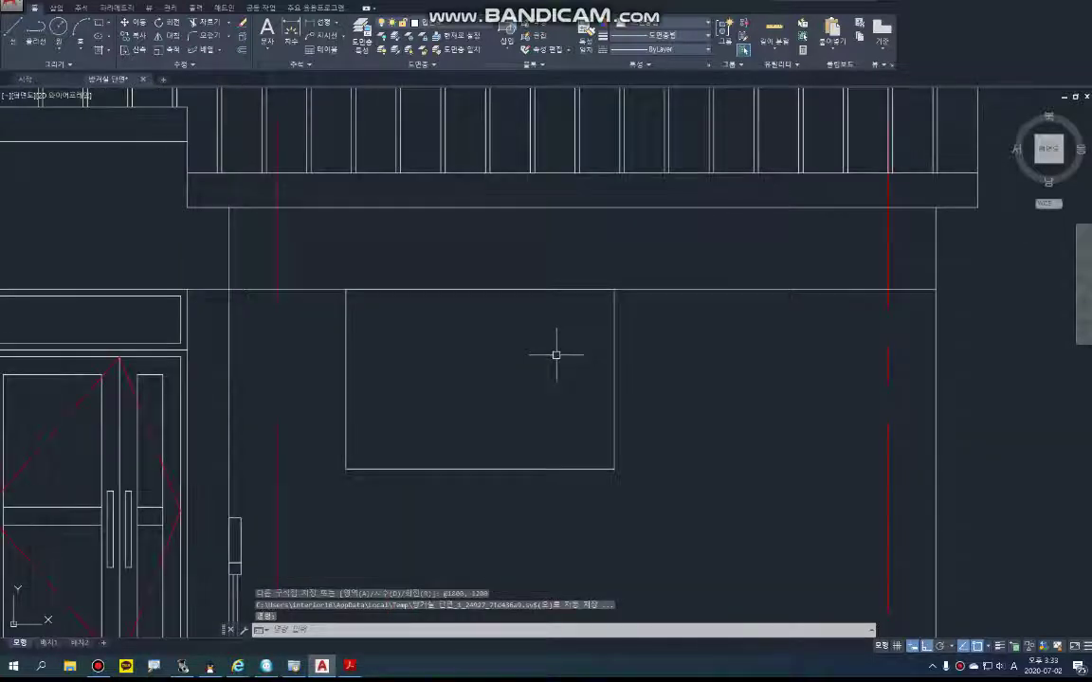
# - Offset the window rectangle inward by 30, and offset the resulting rectangle inward by 45 to form the frame and sash outlines
pyautogui.write('o')
pyautogui.press('Return')
pyautogui.press('Return')
pyautogui.click(612, 360)
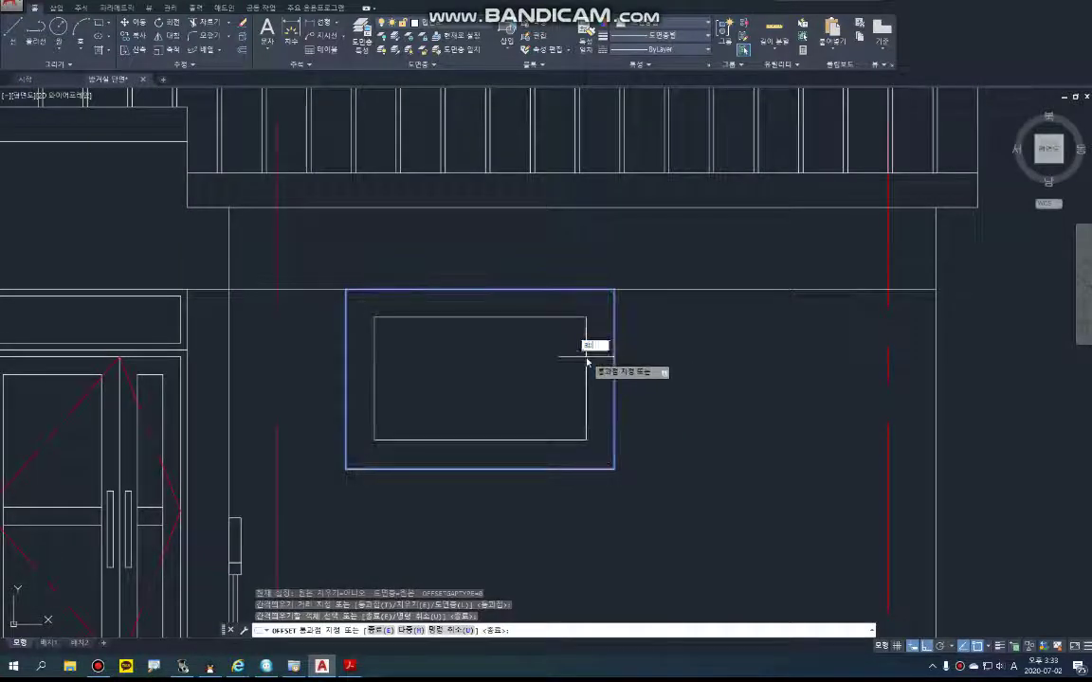
pyautogui.click(611, 361)
pyautogui.click(409, 294)
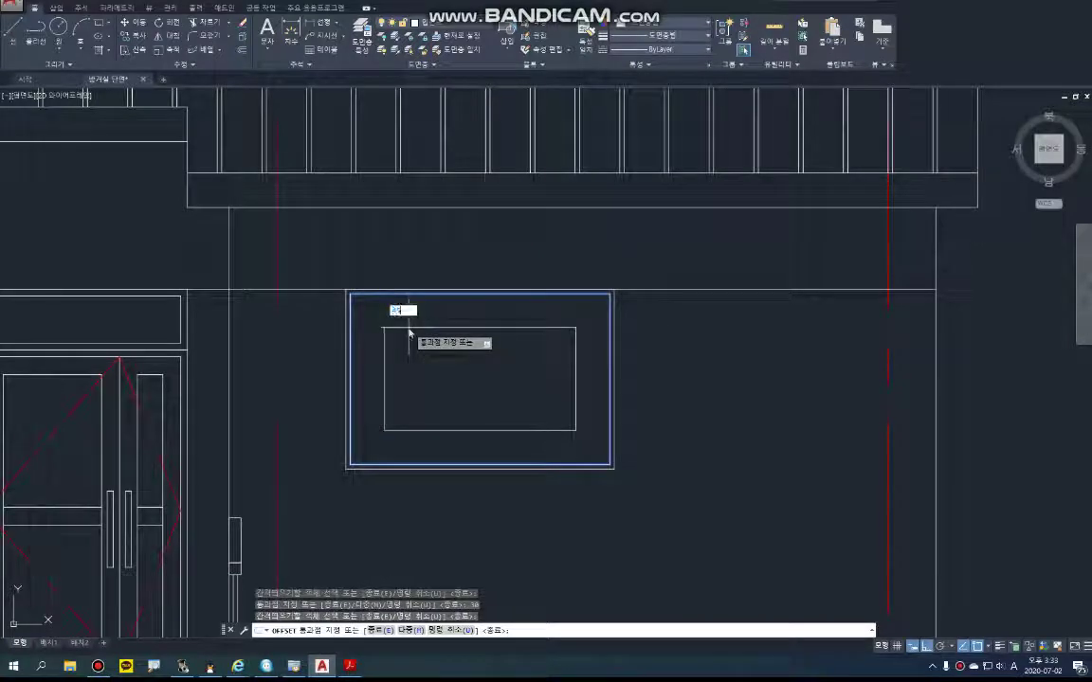
pyautogui.press('Return')
pyautogui.press('Escape')
pyautogui.press('Escape')
# - Draw a vertical centre line between the top and bottom midpoints of the window's middle rectangle
pyautogui.write('l')
pyautogui.press('Return')
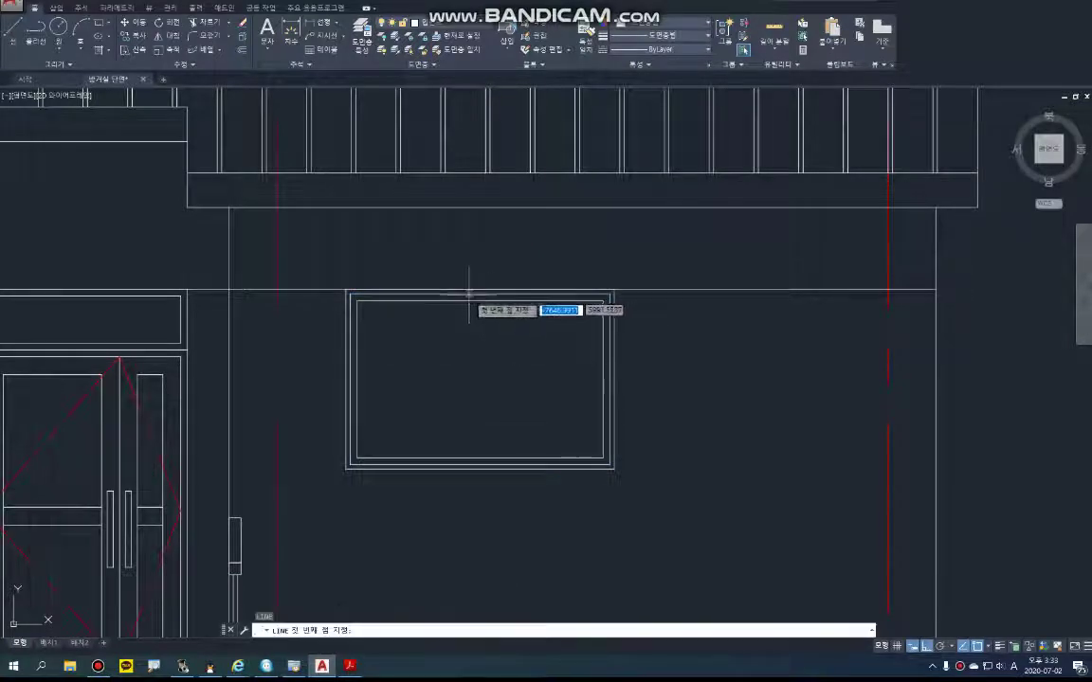
pyautogui.click(480, 294)
pyautogui.click(482, 464)
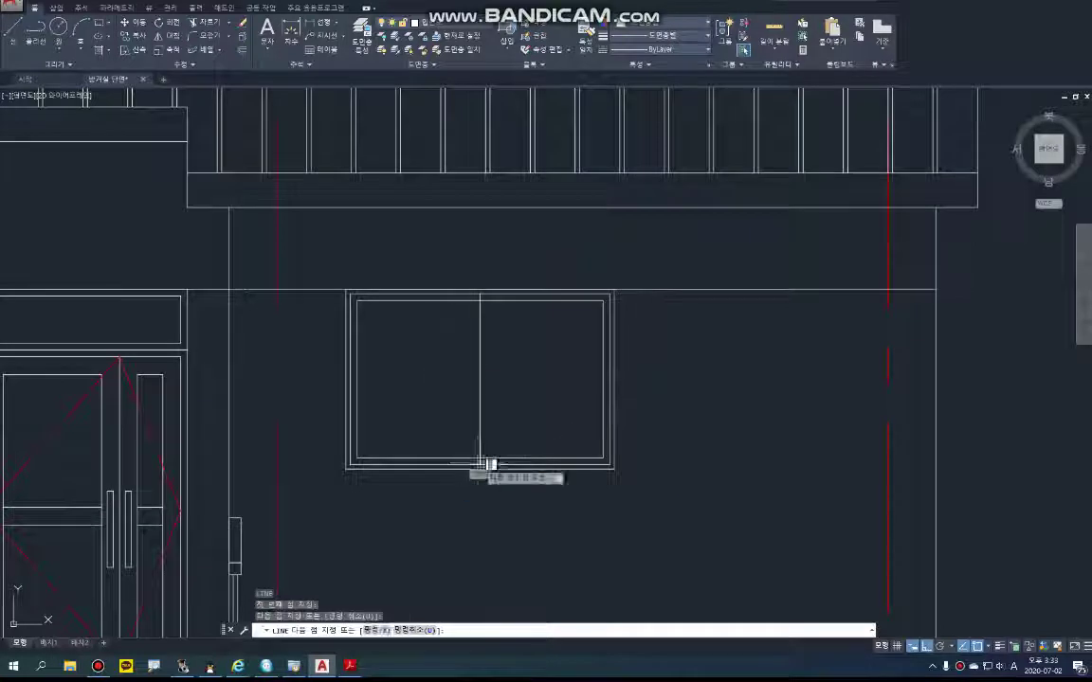
pyautogui.press('Return')
# - Offset the window's vertical centre line by 22.5 to each side to form the meeting stile
pyautogui.scroll(2, 533, 341)
pyautogui.write('o')
pyautogui.press('Return')
pyautogui.press('Return')
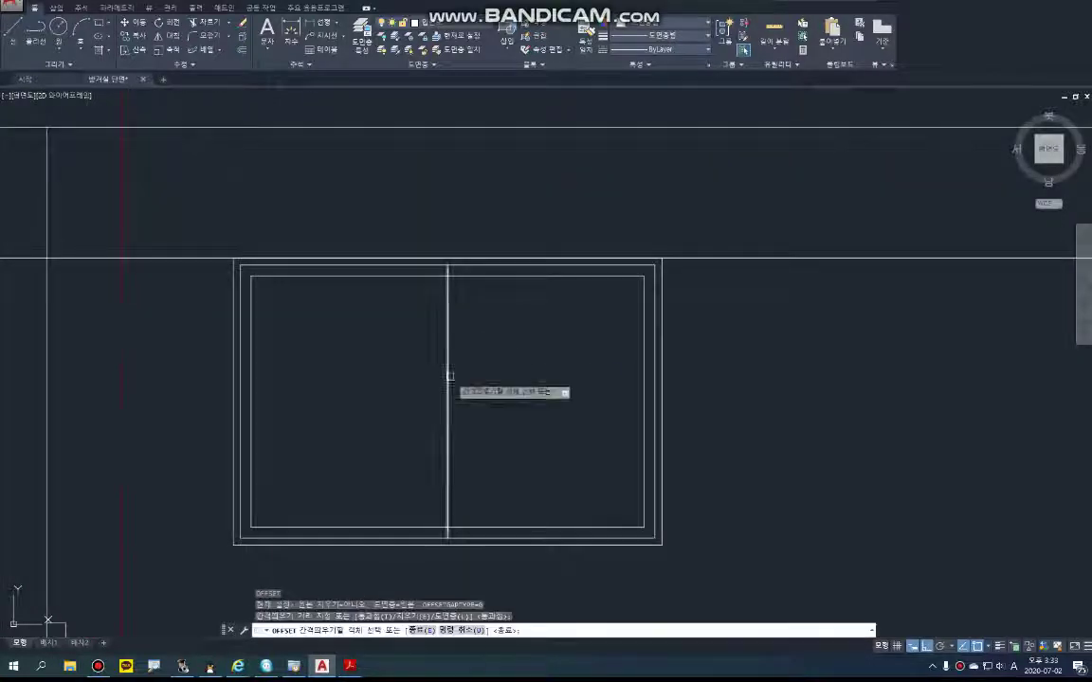
pyautogui.click(447, 385)
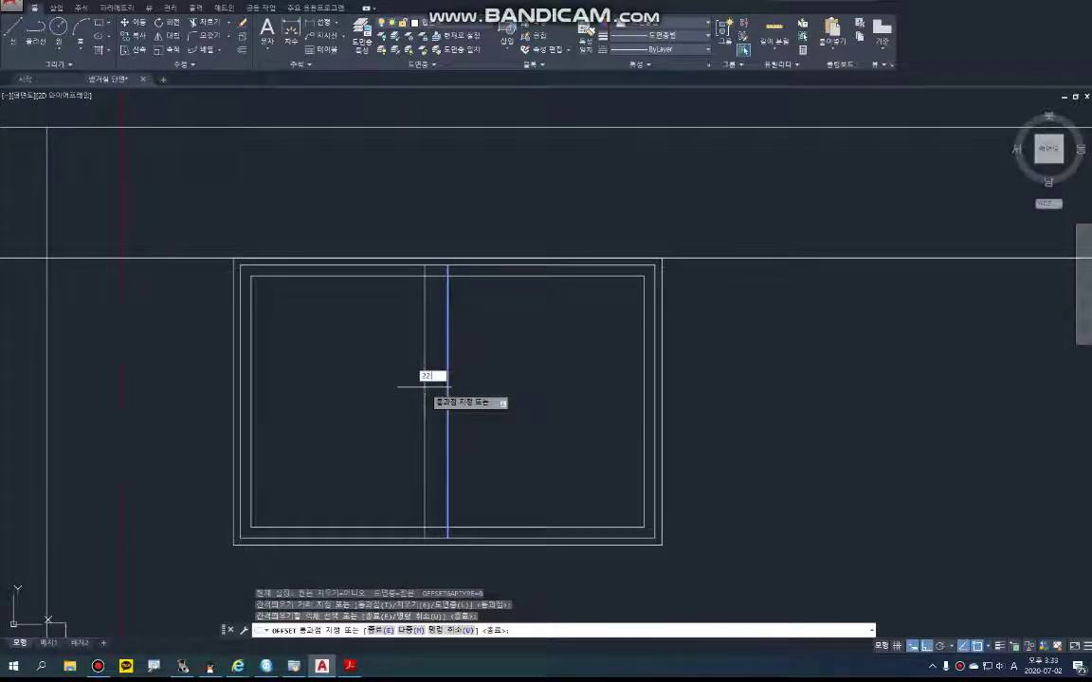
pyautogui.write('22.8')
pyautogui.press('Return')
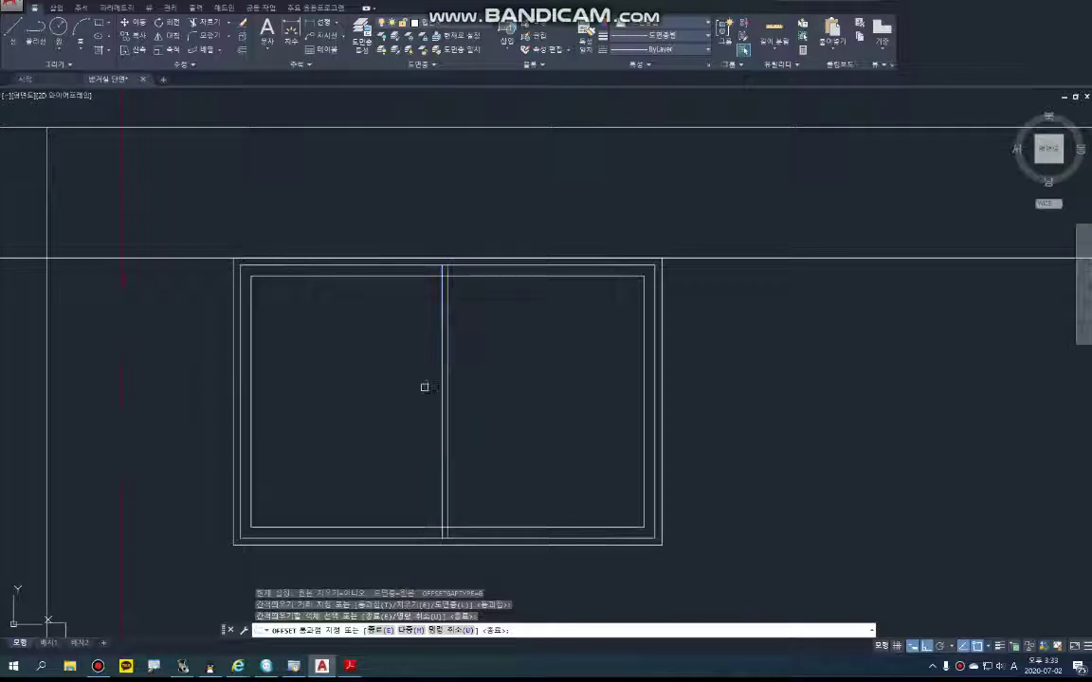
pyautogui.click(444, 384)
pyautogui.write('22')
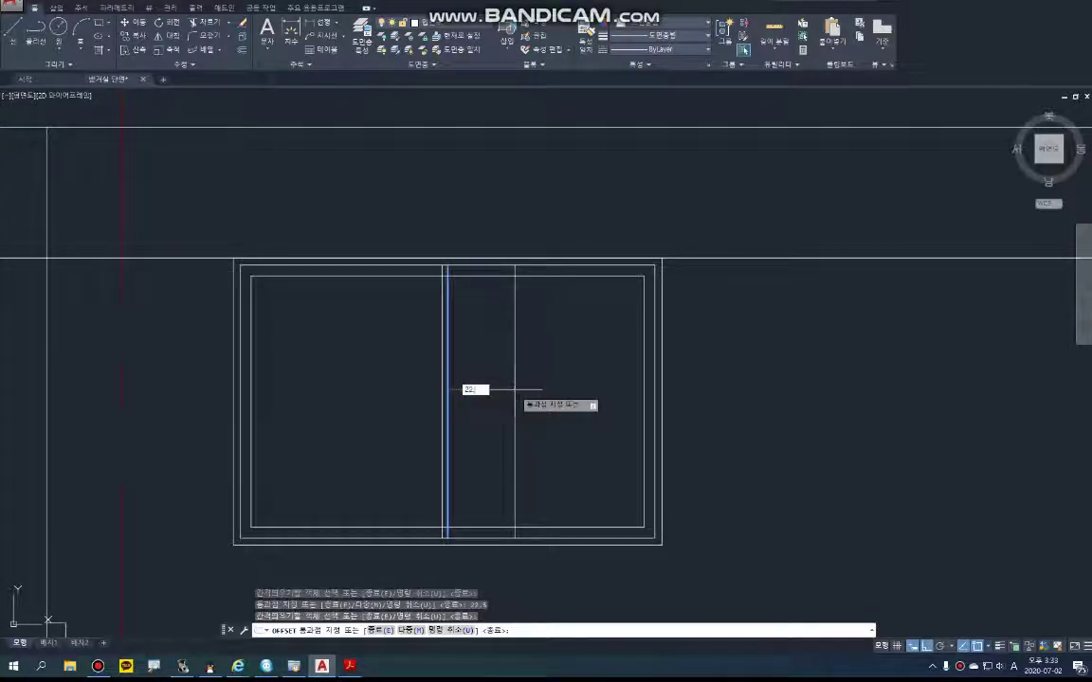
pyautogui.write('.5')
pyautogui.press('Return')
pyautogui.press('Escape')
pyautogui.press('Escape')
# - Erase the original centre line between the two stile lines
pyautogui.scroll(4, 446, 291)
pyautogui.write('e')
pyautogui.press('Return')
pyautogui.click(440, 299)
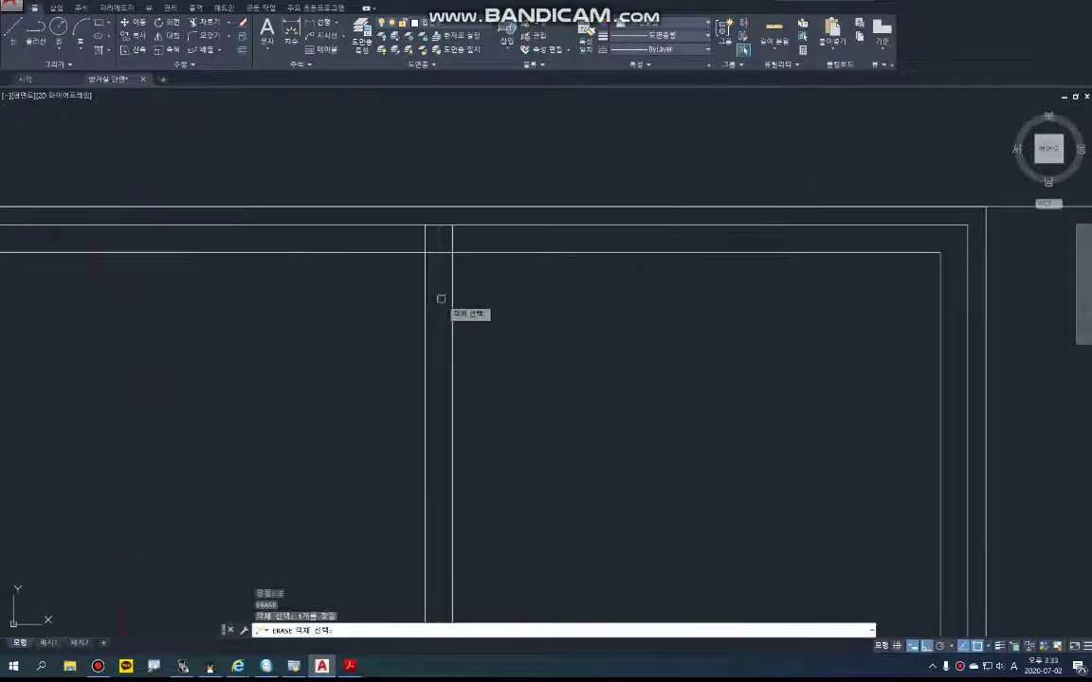
pyautogui.press('Return')
# - Trim the right stile line's ends beyond the inner sash outline and the inner outline segments between the two stile lines
pyautogui.write('tr')
pyautogui.press('Return')
pyautogui.press('Return')
pyautogui.click(452, 236)
pyautogui.click(444, 243)
pyautogui.click(437, 256)
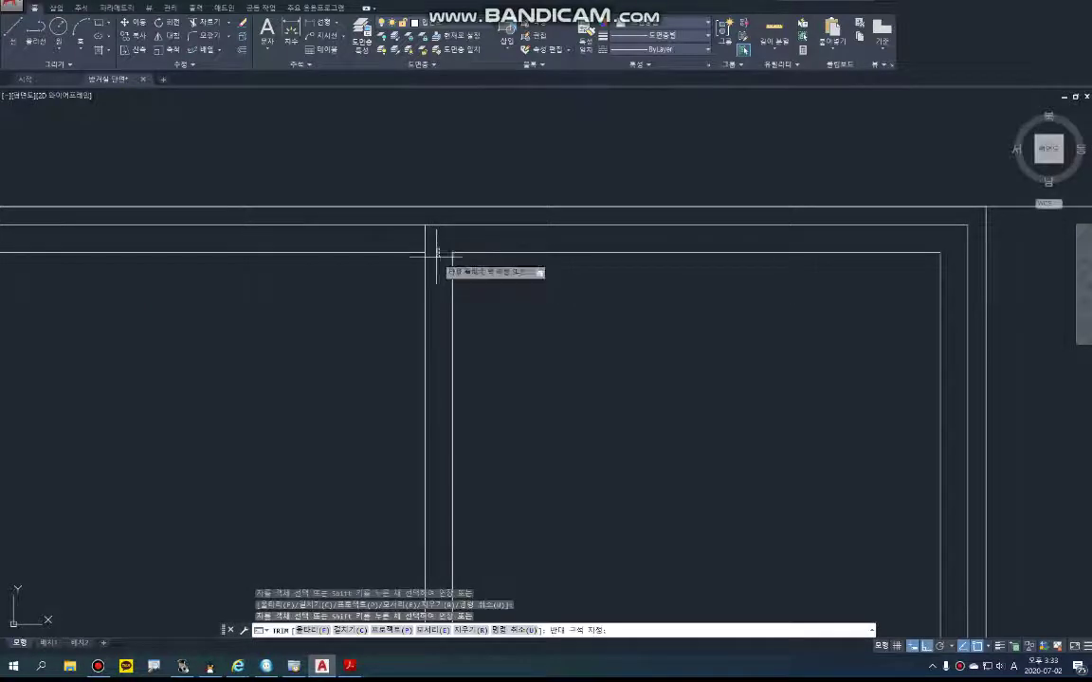
pyautogui.click(437, 255)
pyautogui.scroll(-6, 439, 357)
pyautogui.moveTo(451, 502); pyautogui.dragTo(468, 385, button='middle')
pyautogui.scroll(4, 412, 401)
pyautogui.press('Escape')
pyautogui.press('Escape')
pyautogui.scroll(-2, 459, 406)
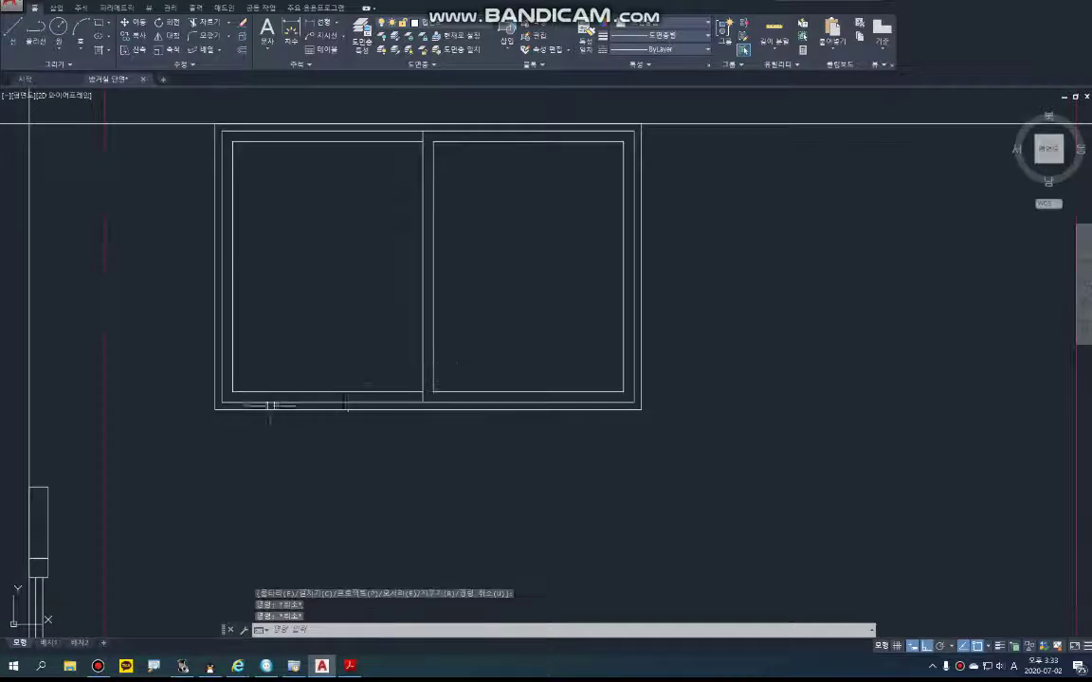
# - Draw an 1800 by 150 sill rectangle directly beneath the window, starting at the frame's lower-left corner
pyautogui.write('rec')
pyautogui.press('Return')
pyautogui.click(216, 410)
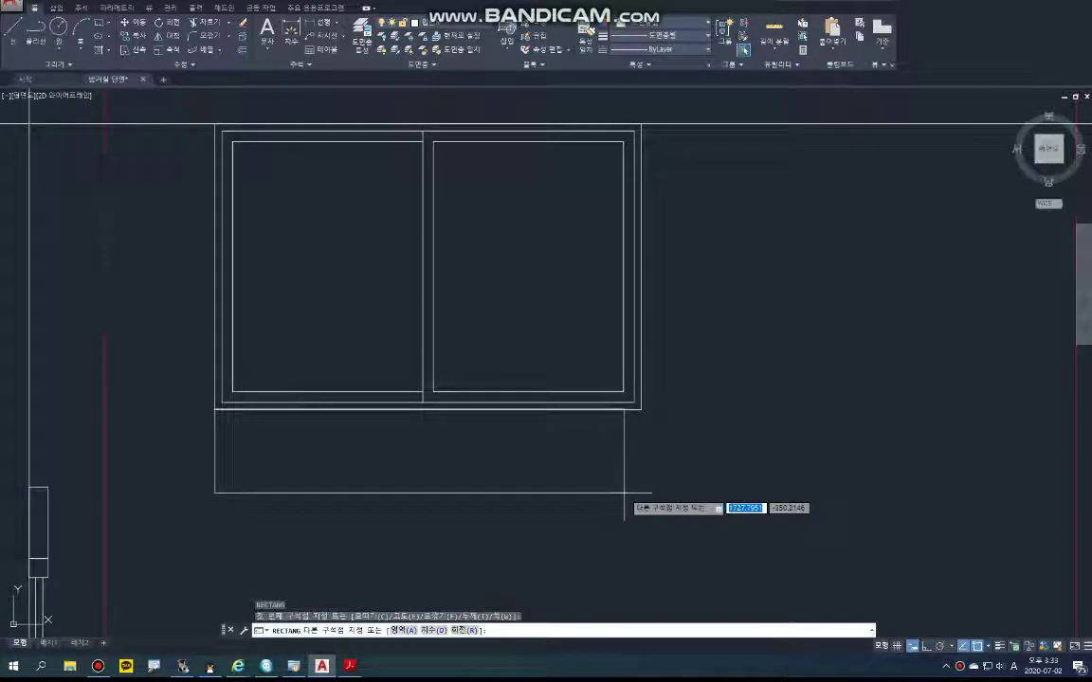
pyautogui.press('Tab')
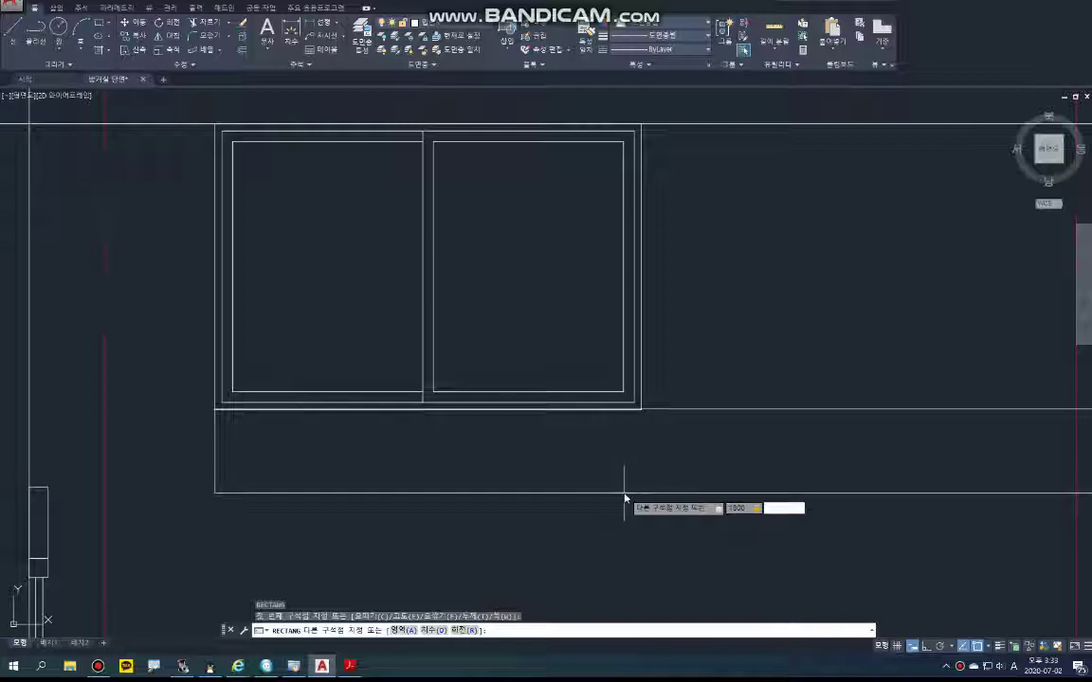
pyautogui.write('-150')
pyautogui.press('Return')
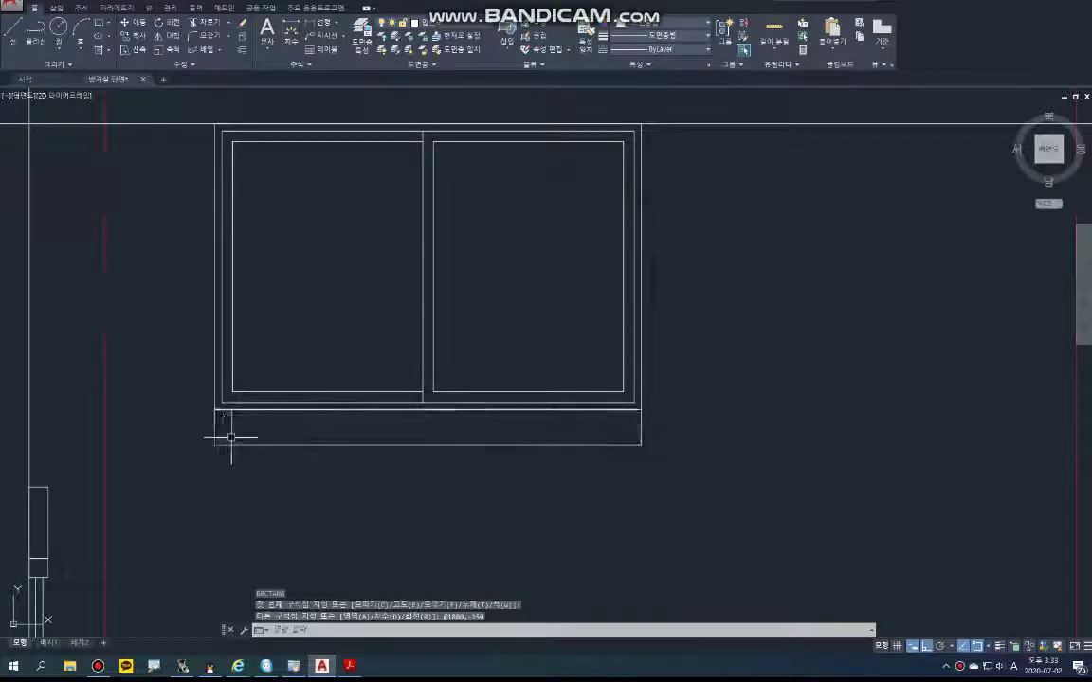
# - Draw a horizontal line across the full width of the sill, 50 below its top edge
pyautogui.scroll(4, 226, 436)
pyautogui.write('l')
pyautogui.press('Return')
pyautogui.click(189, 366)
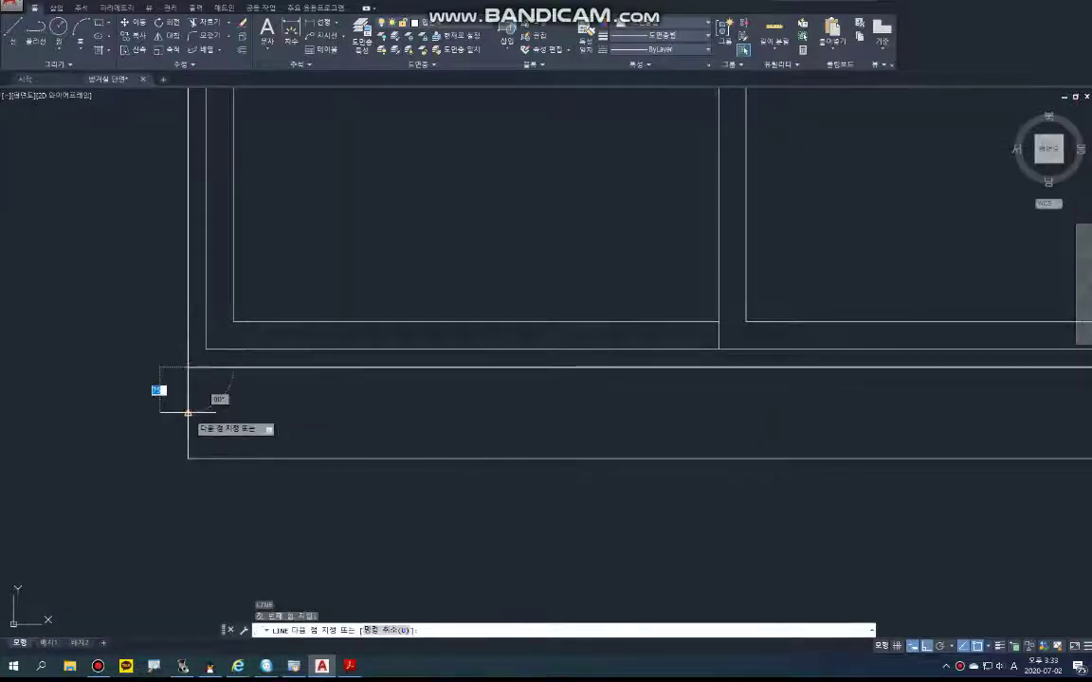
pyautogui.press('Return')
pyautogui.scroll(-4, 188, 412)
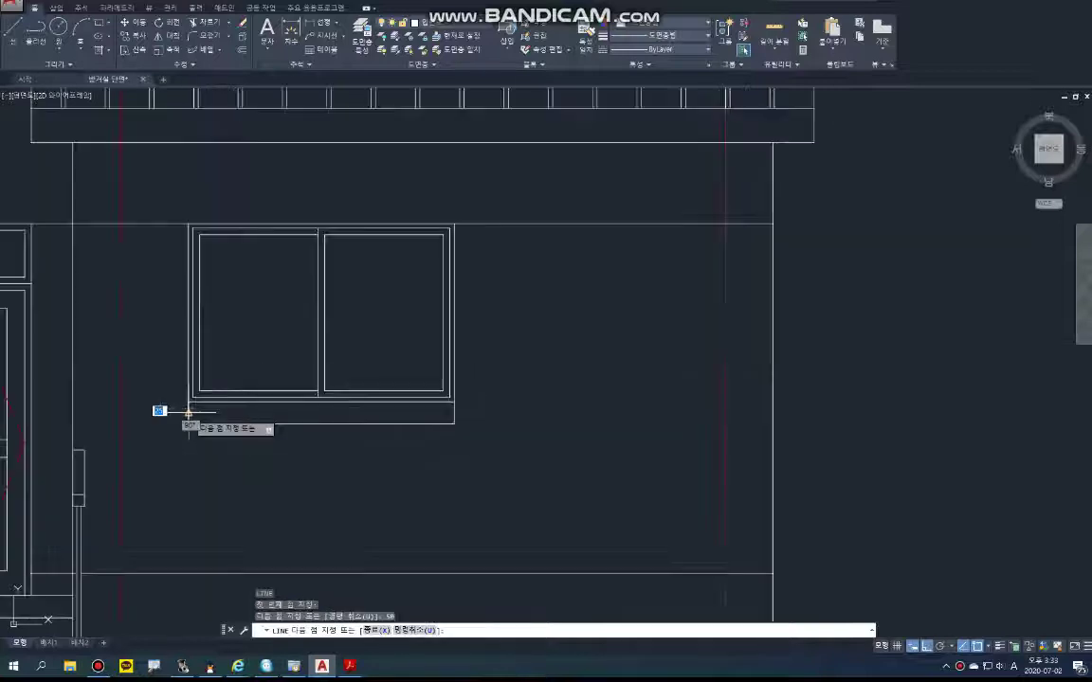
pyautogui.click(454, 409)
pyautogui.press('Return')
pyautogui.moveTo(251, 274); pyautogui.dragTo(319, 311, button='middle')
pyautogui.press('Escape')
pyautogui.press('Escape')
pyautogui.scroll(2, 319, 354)
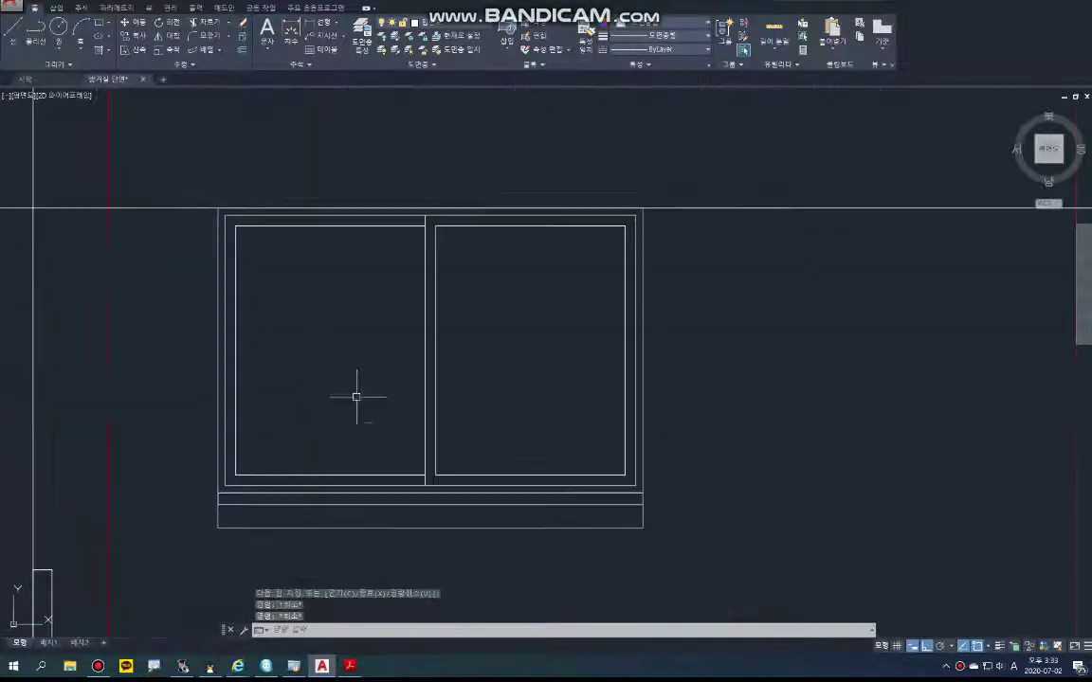
# - Draw a right-pointing half-arrow in the lower part of the left sash to mark its sliding direction
pyautogui.write('l')
pyautogui.press('Return')
pyautogui.click(338, 438)
pyautogui.click(394, 437)
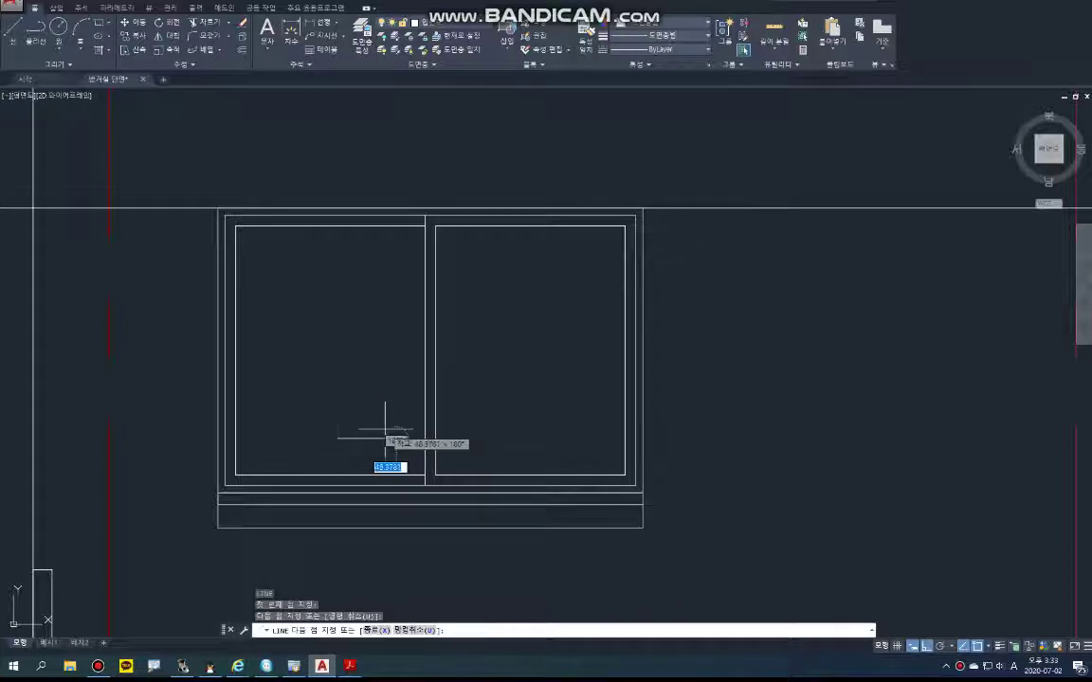
pyautogui.press('F8')
pyautogui.click(378, 427)
pyautogui.press('Return')
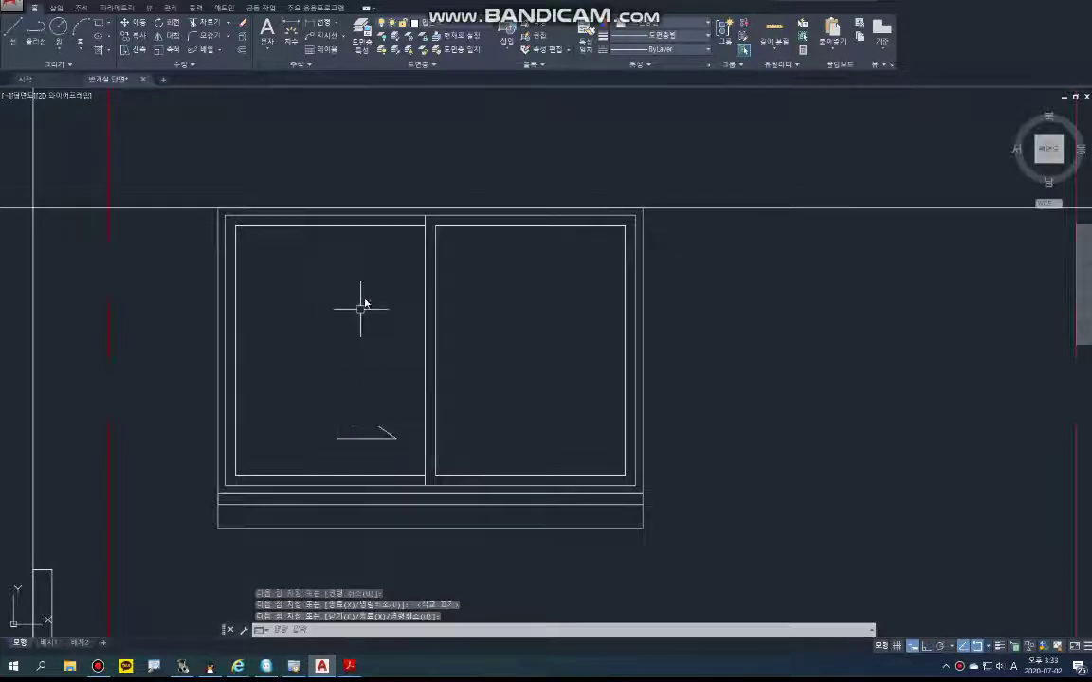
# - Draw a long diagonal glass-mark line in the middle of the left sash
pyautogui.press('Return')
pyautogui.click(363, 282)
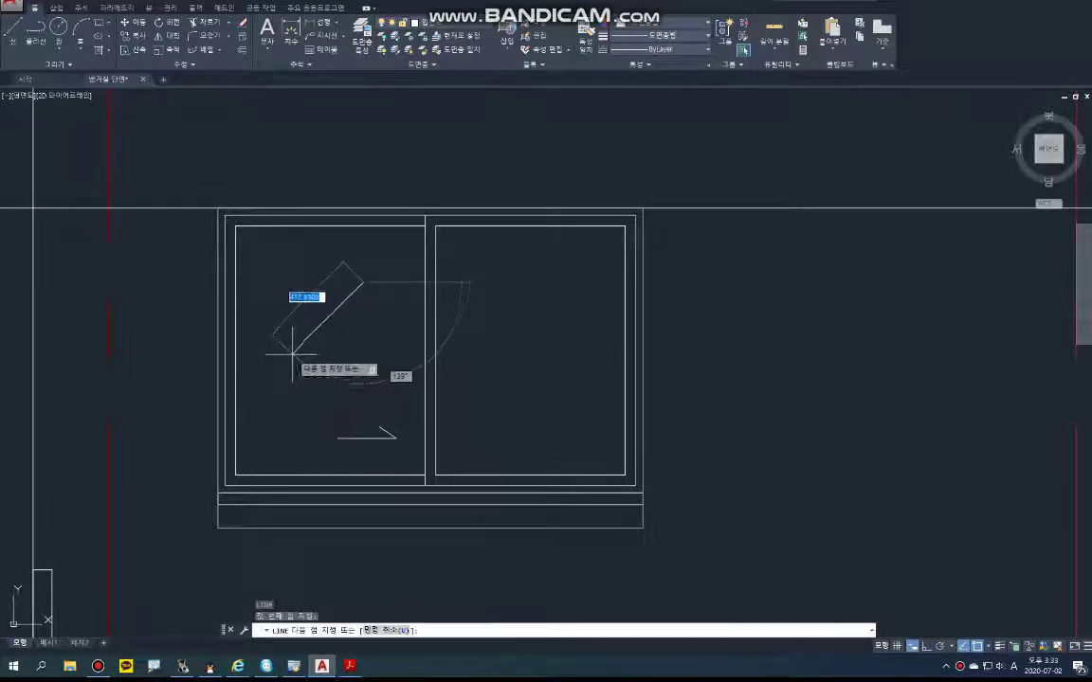
pyautogui.click(292, 355)
pyautogui.press('Return')
# - Add short diagonal strokes alongside the upper and lower ends of the long glass-mark line
pyautogui.scroll(4, 368, 276)
pyautogui.press('Return')
pyautogui.click(343, 292)
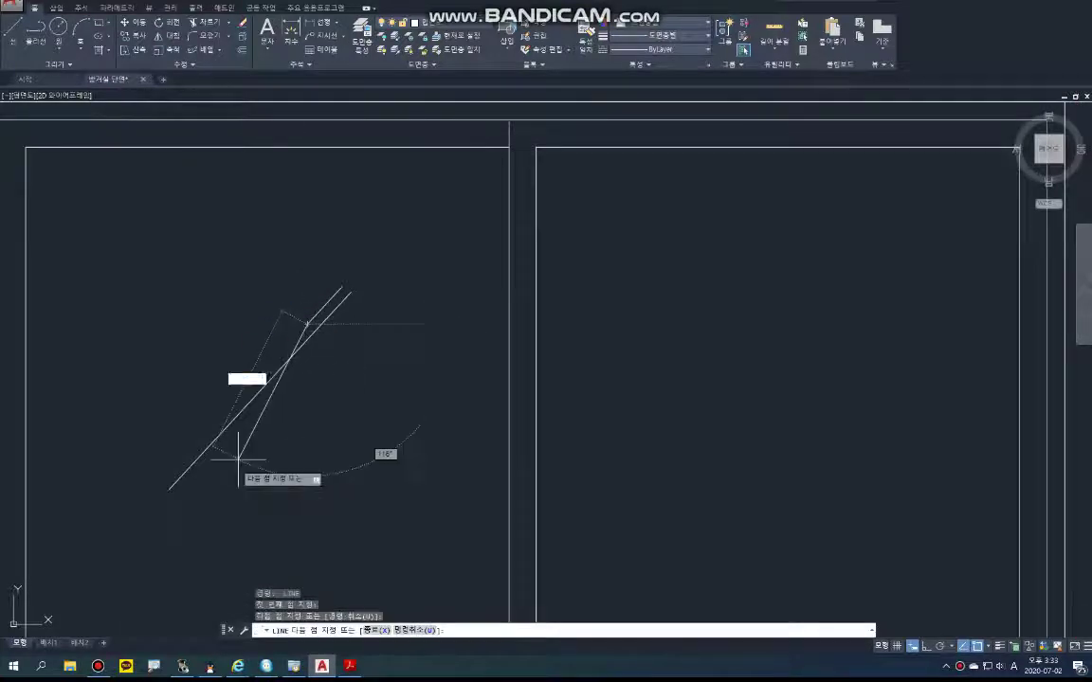
pyautogui.scroll(5, 183, 487)
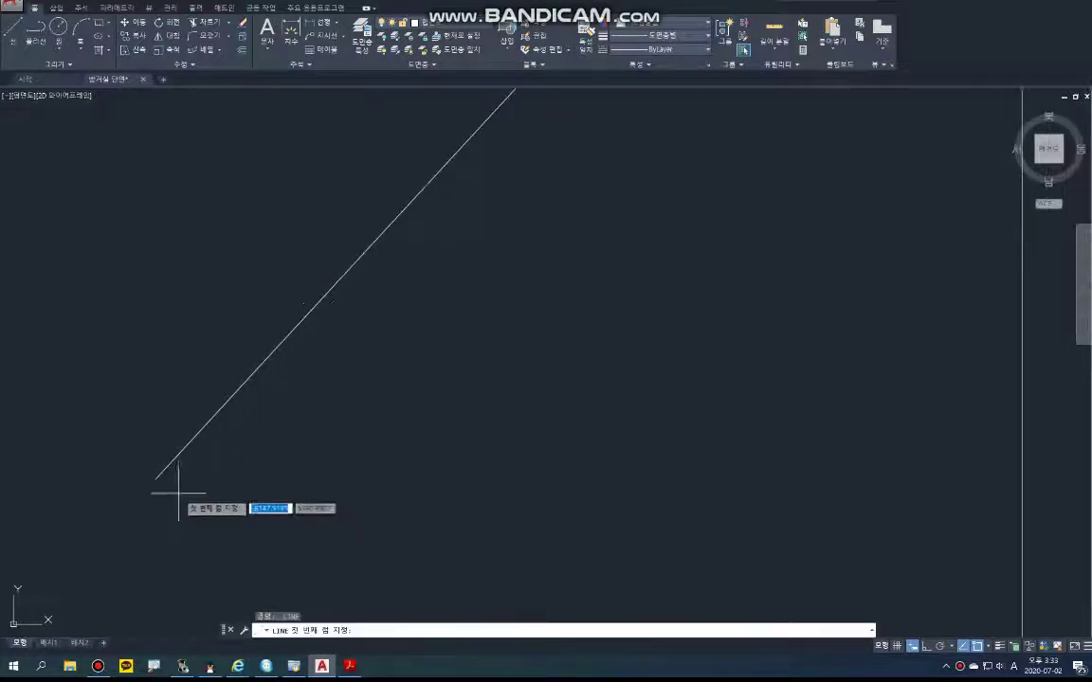
pyautogui.click(247, 412)
pyautogui.scroll(-10, 289, 419)
pyautogui.press('Return')
pyautogui.scroll(2, 316, 418)
# - Move the left sash's glass marks and sliding arrow to the blue hatch layer
pyautogui.click(233, 327)
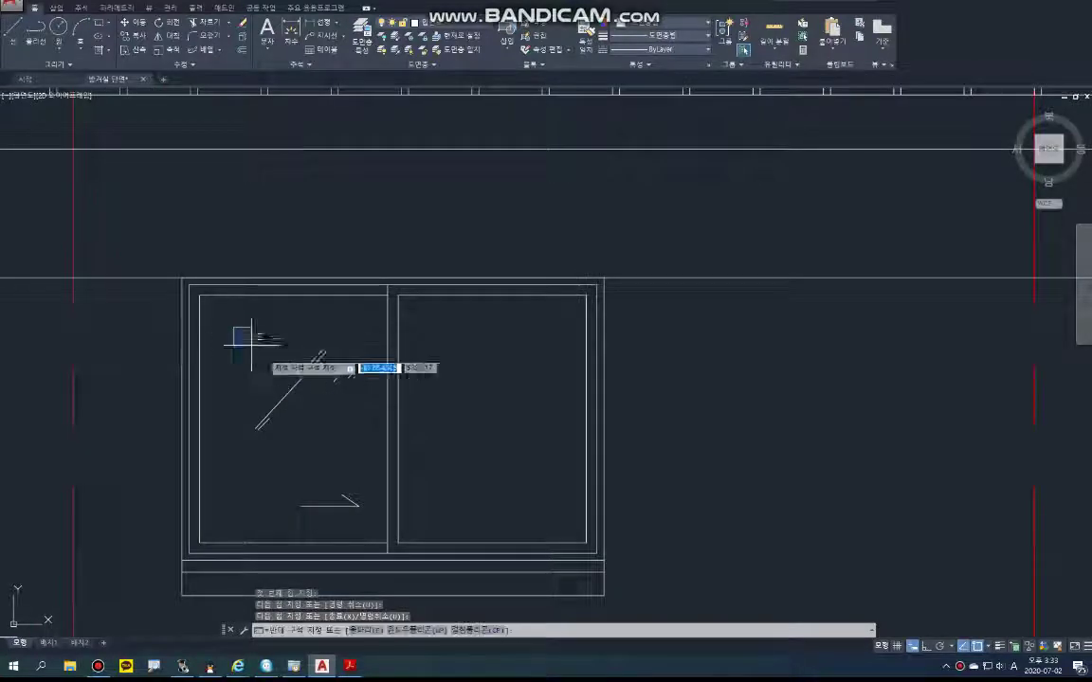
pyautogui.click(449, 506)
pyautogui.click(456, 27)
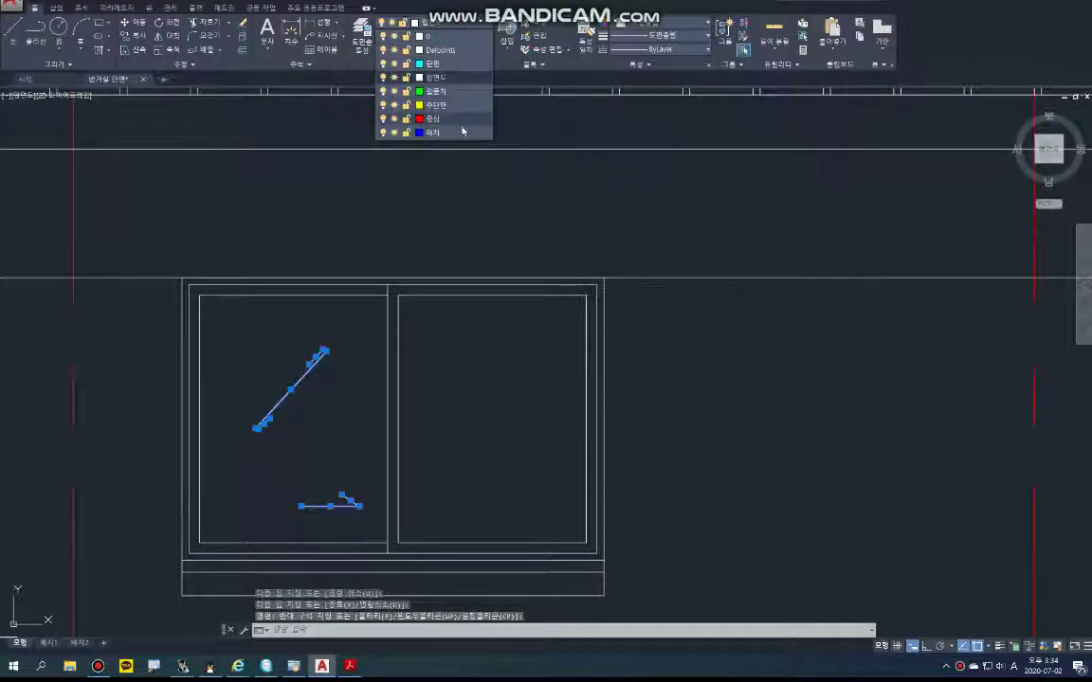
pyautogui.click(446, 117)
pyautogui.press('Escape')
pyautogui.press('Escape')
# - Copy the diagonal glass marks horizontally from the left sash into the right sash
pyautogui.moveTo(421, 356); pyautogui.dragTo(469, 300, button='middle')
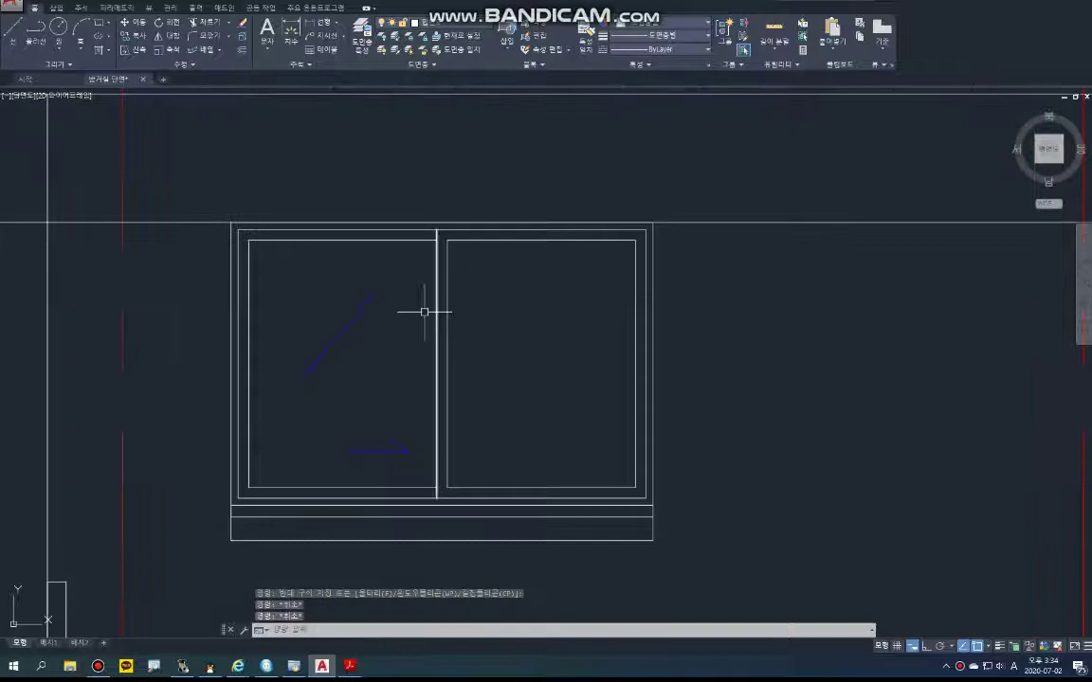
pyautogui.press('space')
pyautogui.click(385, 385)
pyautogui.click(297, 285)
pyautogui.press('space')
pyautogui.click(363, 388)
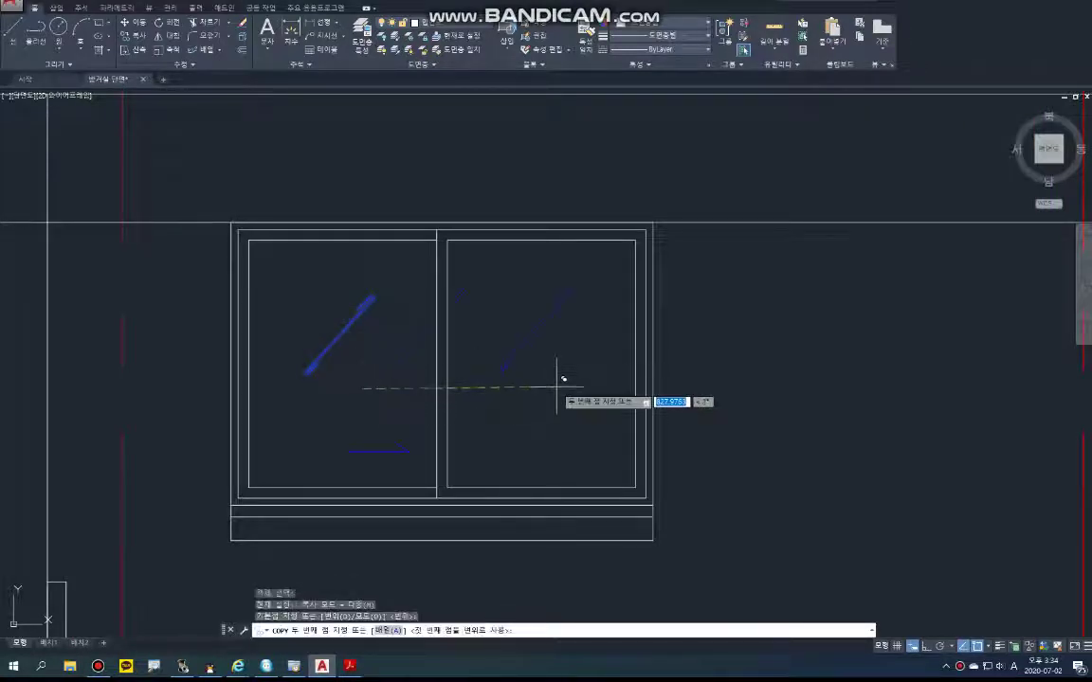
pyautogui.press('F8')
pyautogui.click(574, 374)
pyautogui.press('space')
# - Mirror the sliding arrow into the right sash about a vertical axis through the meeting stile, keeping the original
pyautogui.write('mi')
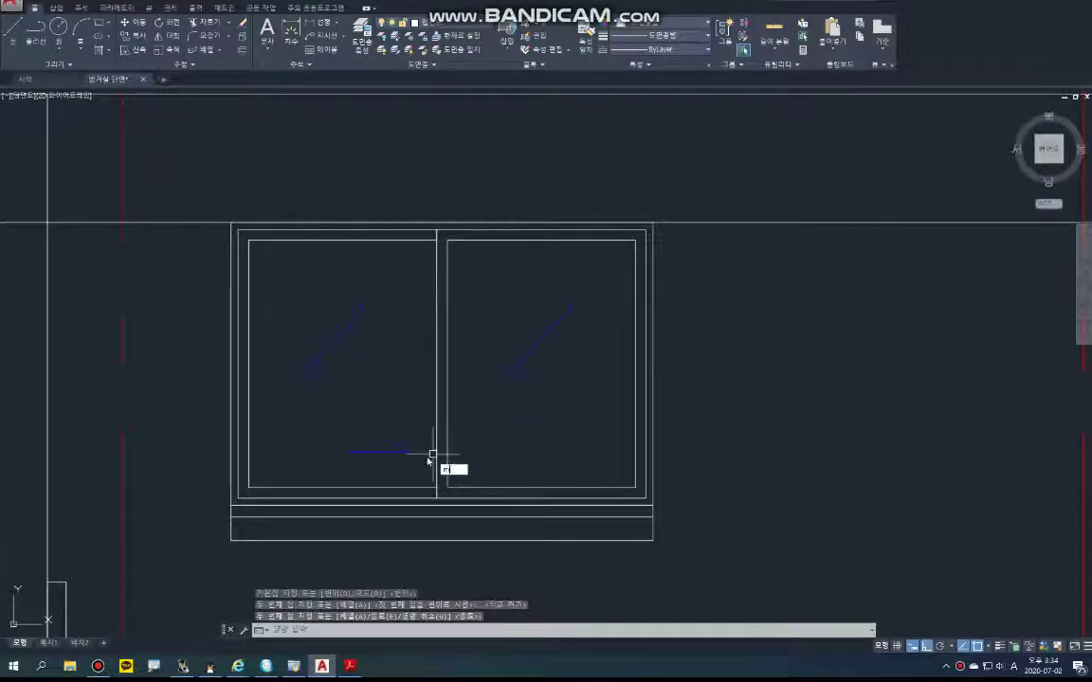
pyautogui.press('space')
pyautogui.click(410, 462)
pyautogui.click(318, 389)
pyautogui.press('space')
pyautogui.scroll(2, 451, 506)
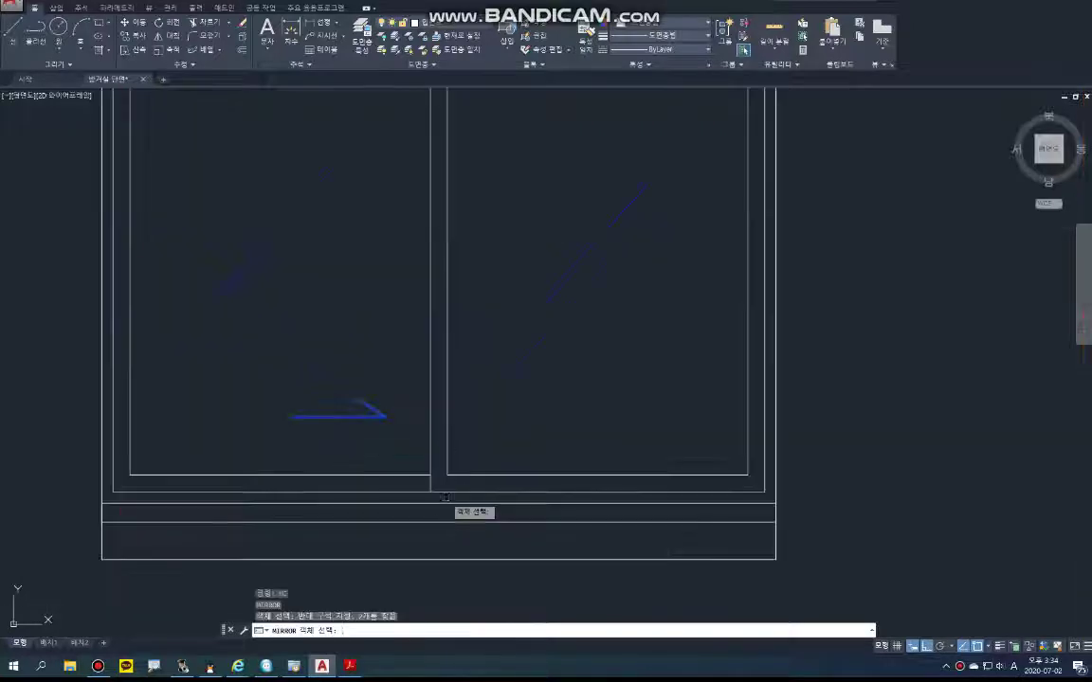
pyautogui.click(436, 493)
pyautogui.click(437, 391)
pyautogui.press('space')
pyautogui.press('Escape')
# - Copy the complete window with its sill and marks horizontally to the wall left of the entrance door, between the red centre lines
pyautogui.scroll(-3, 547, 389)
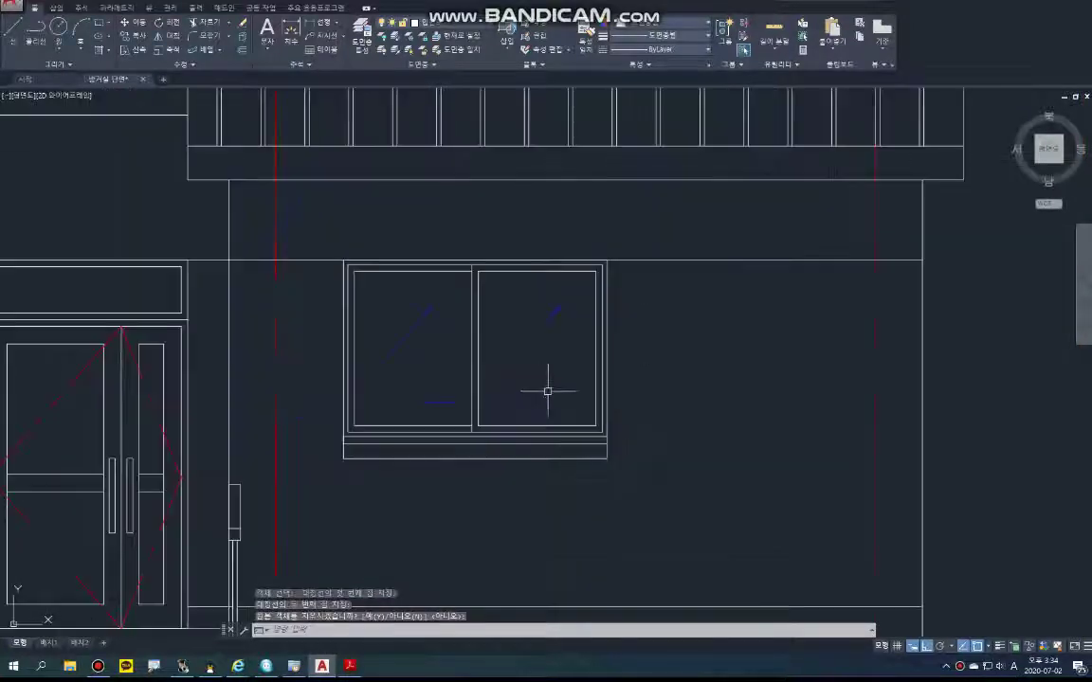
pyautogui.write('co')
pyautogui.press('space')
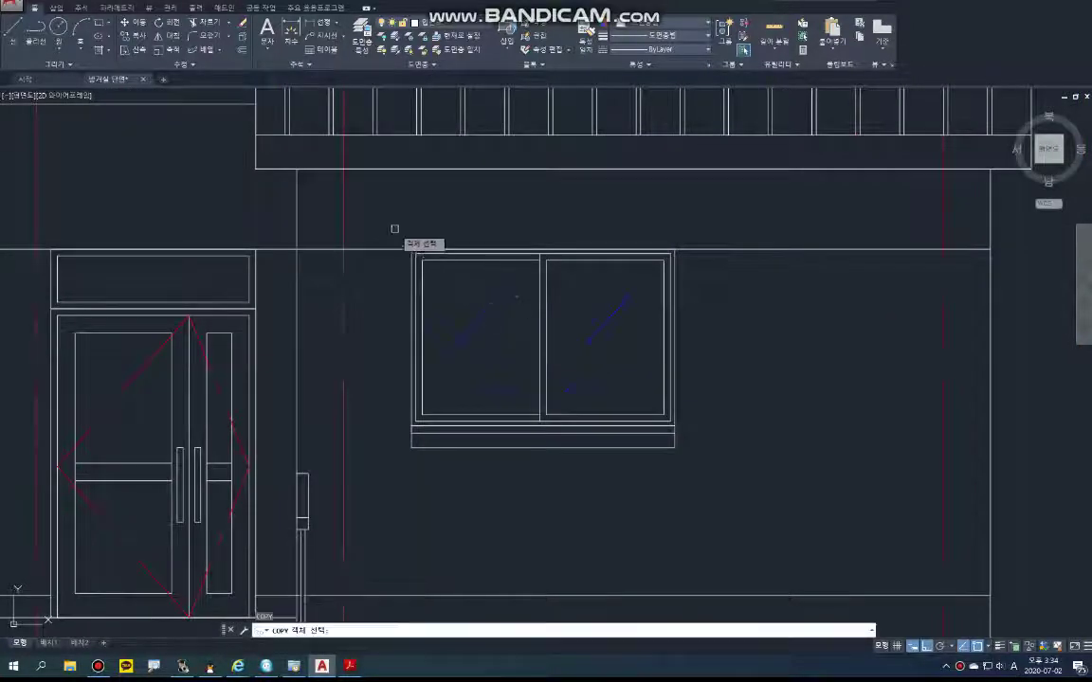
pyautogui.click(395, 228)
pyautogui.click(774, 481)
pyautogui.press('space')
pyautogui.click(628, 336)
pyautogui.scroll(-2, 383, 345)
pyautogui.moveTo(383, 345); pyautogui.dragTo(777, 346, button='middle')
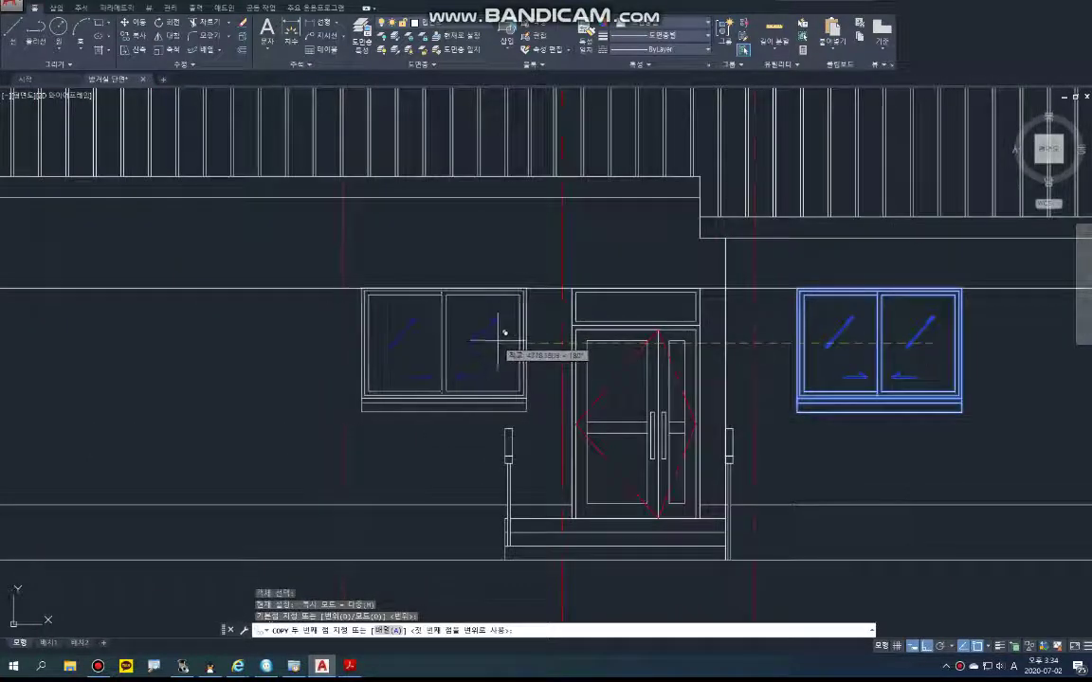
pyautogui.click(503, 332)
pyautogui.press('Escape')
pyautogui.scroll(2, 503, 322)
pyautogui.press('Escape')
pyautogui.moveTo(503, 321); pyautogui.dragTo(499, 300, button='middle')
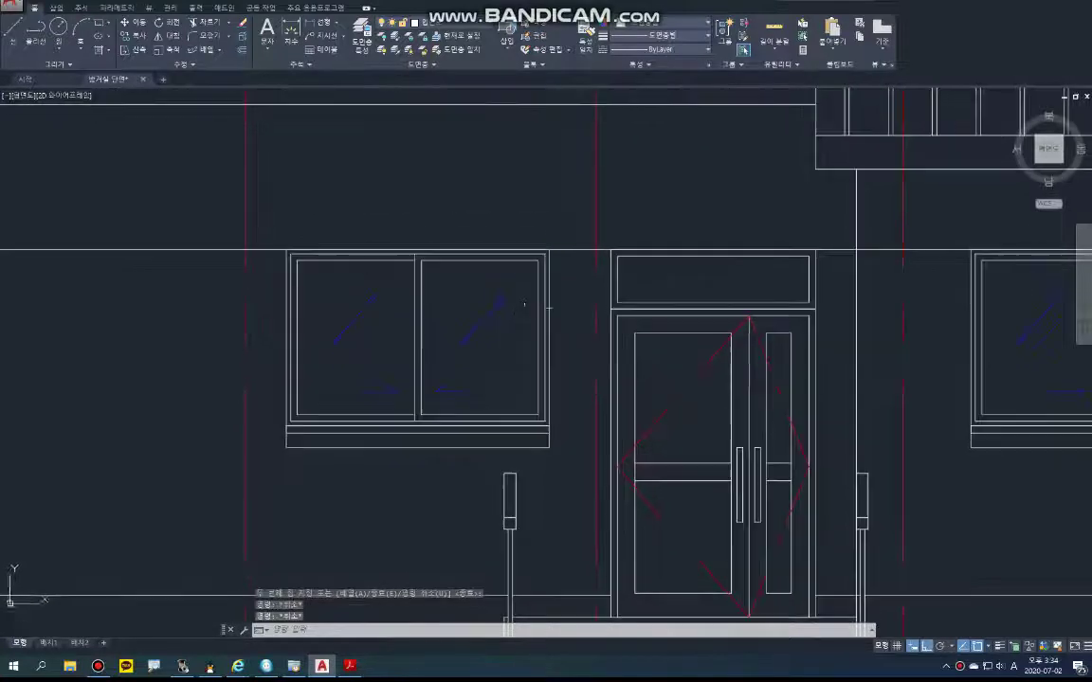
# - Stretch the right side of the copied window and its sill 450 inward to narrow it
pyautogui.press('Return')
pyautogui.click(566, 222)
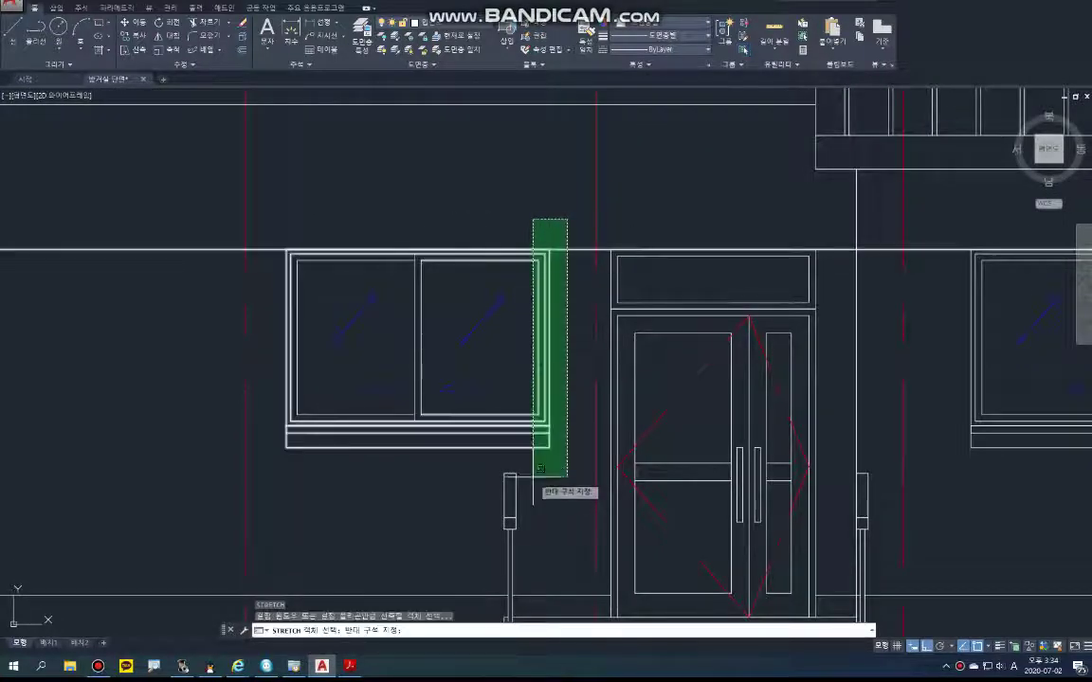
pyautogui.click(531, 464)
pyautogui.press('Return')
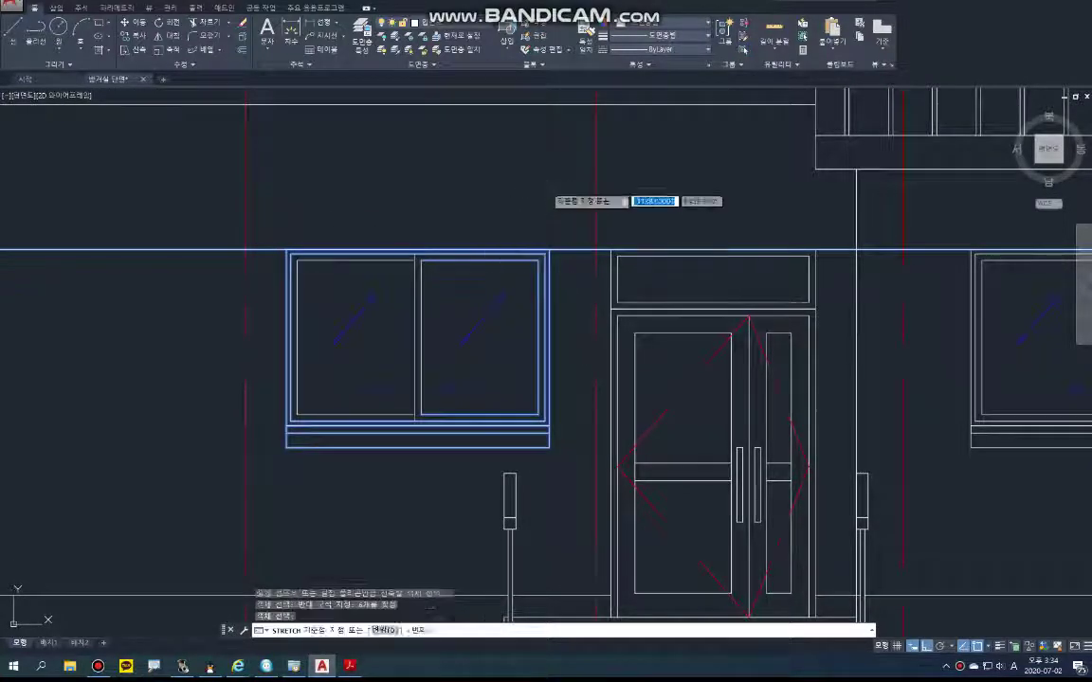
pyautogui.click(540, 193)
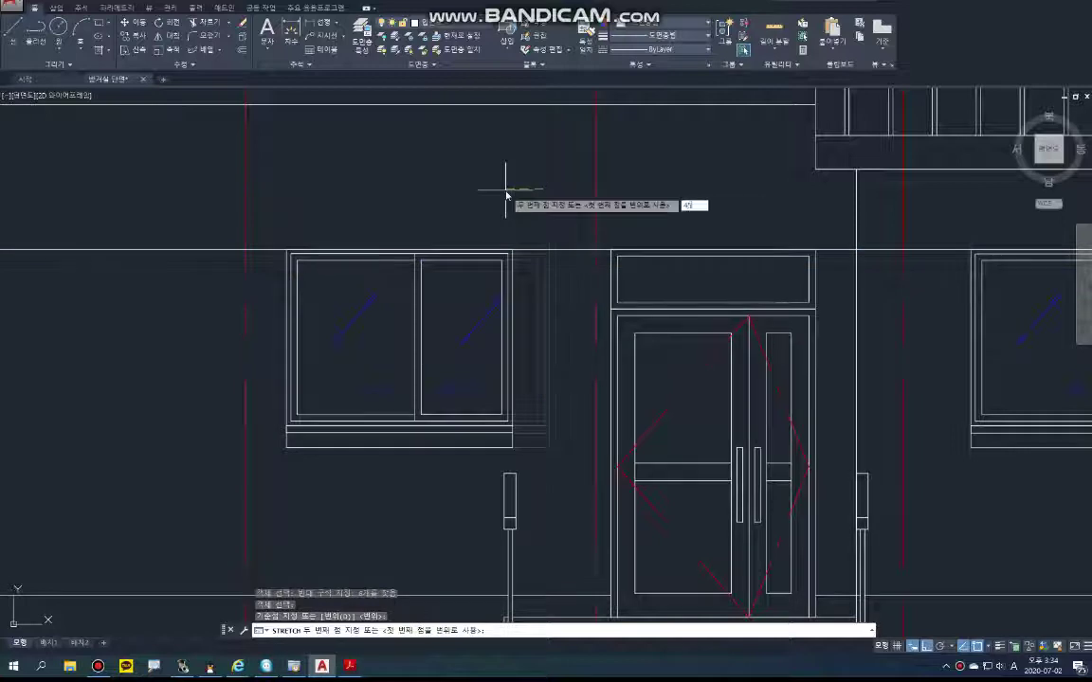
pyautogui.write('450')
pyautogui.press('Return')
# - Stretch the left side of the copied window and its sill 450 inward toward the meeting stile
pyautogui.press('Return')
pyautogui.click(311, 229)
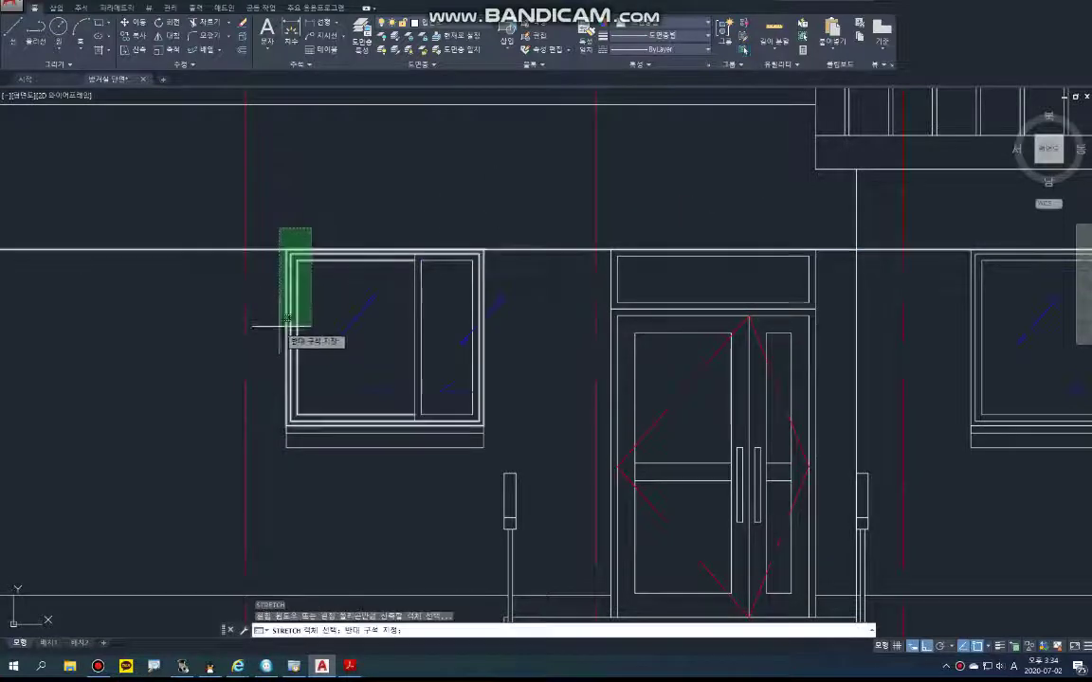
pyautogui.click(261, 472)
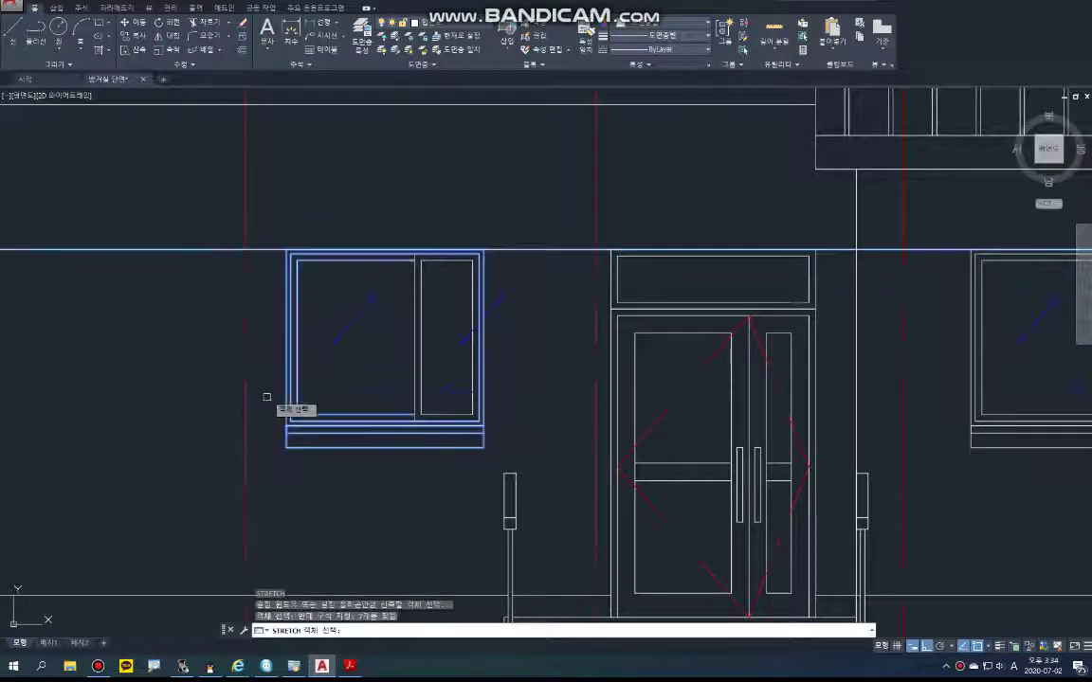
pyautogui.press('Return')
pyautogui.click(278, 205)
pyautogui.write('45')
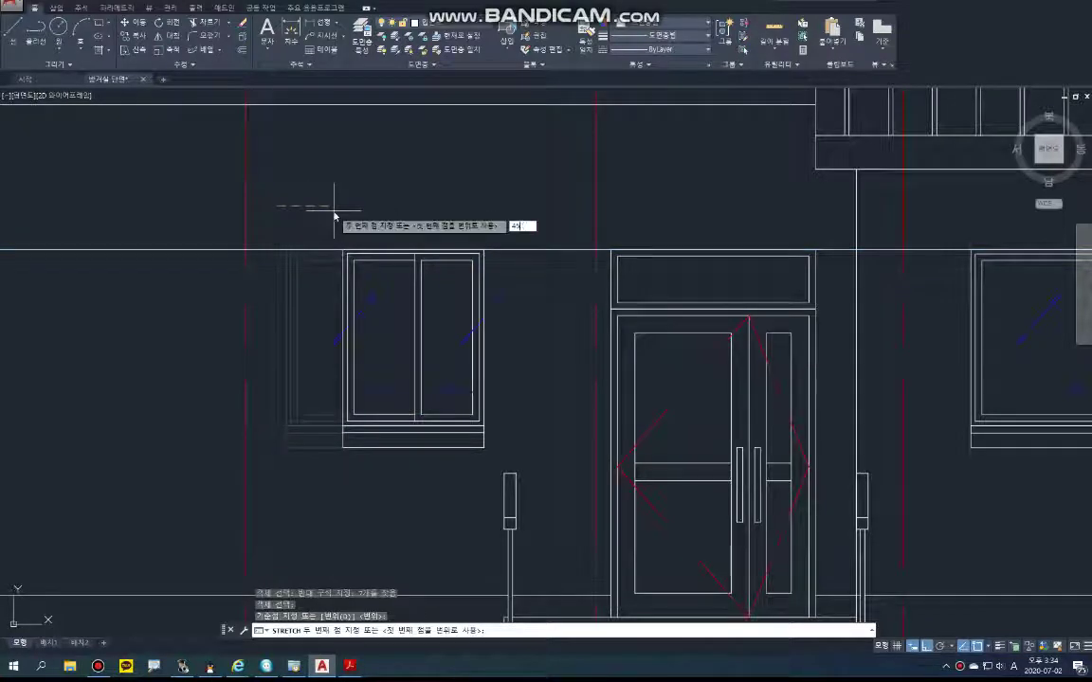
pyautogui.write('0')
pyautogui.press('Return')
# - Measure the narrowed window's overall width along its top edge
pyautogui.scroll(2, 431, 246)
pyautogui.write('d')
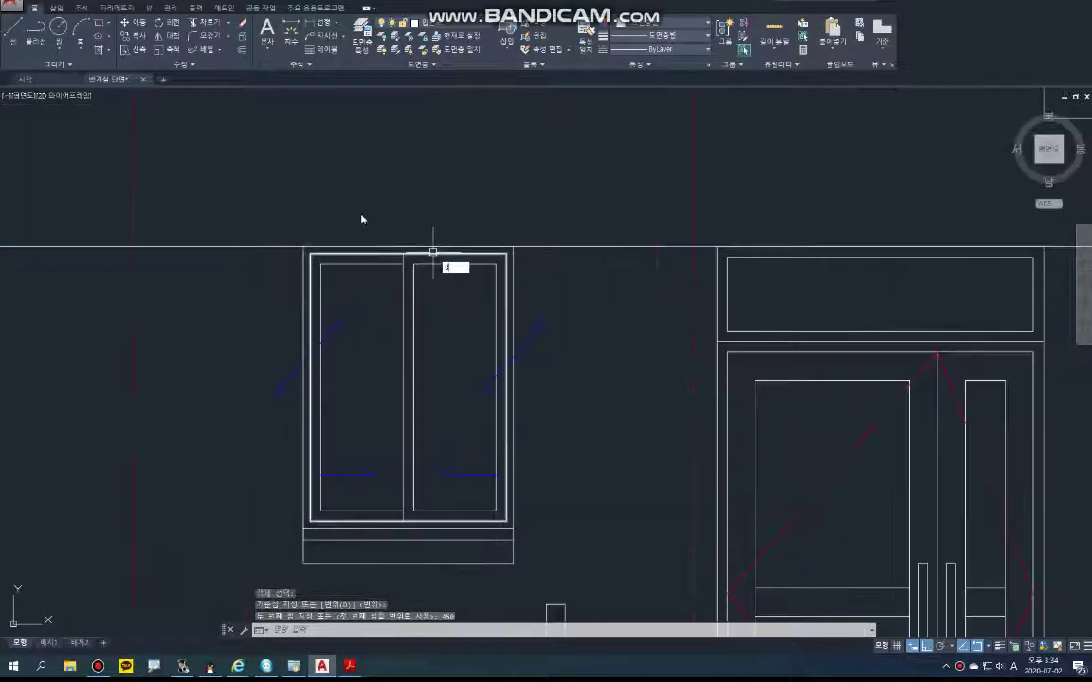
pyautogui.write('i')
pyautogui.press('Return')
pyautogui.click(305, 246)
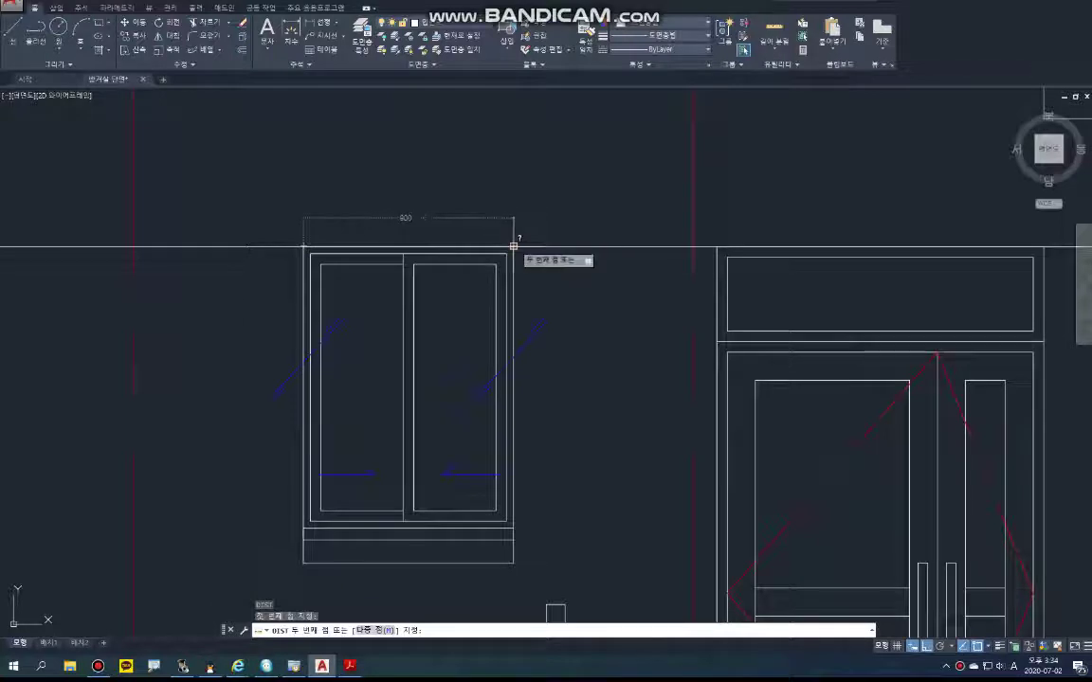
pyautogui.press('Escape')
pyautogui.press('Escape')
# - Stretch the lower part of the narrowed window, including its sill, 600 upward
pyautogui.moveTo(483, 320); pyautogui.dragTo(456, 205, button='middle')
pyautogui.write('s')
pyautogui.press('Return')
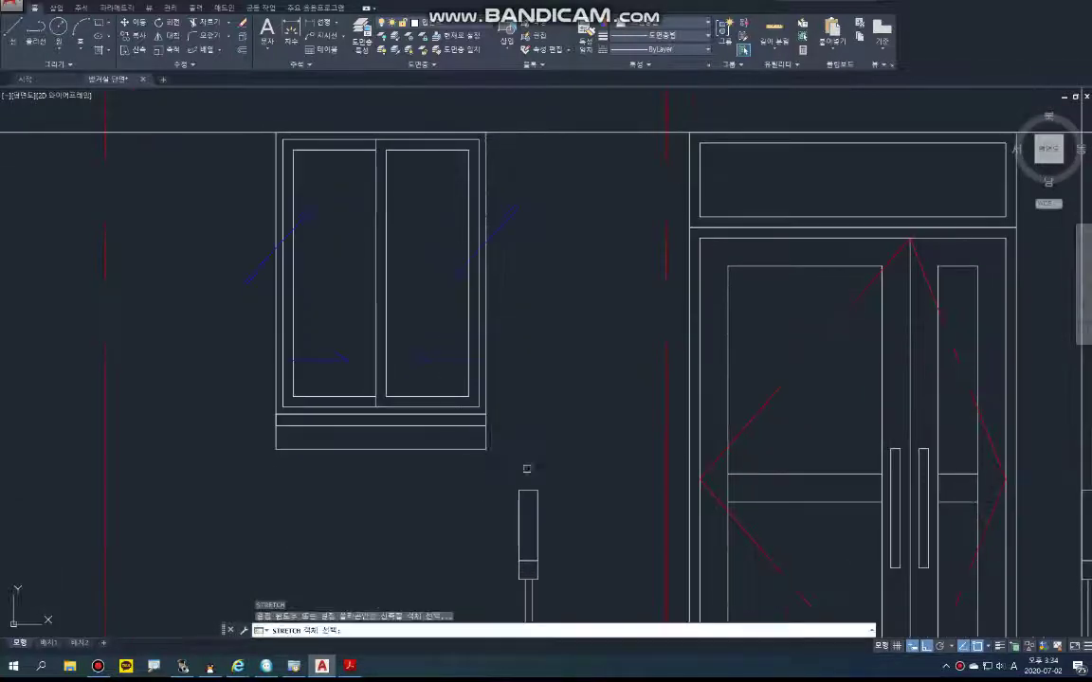
pyautogui.click(527, 468)
pyautogui.click(245, 396)
pyautogui.press('Return')
pyautogui.click(581, 409)
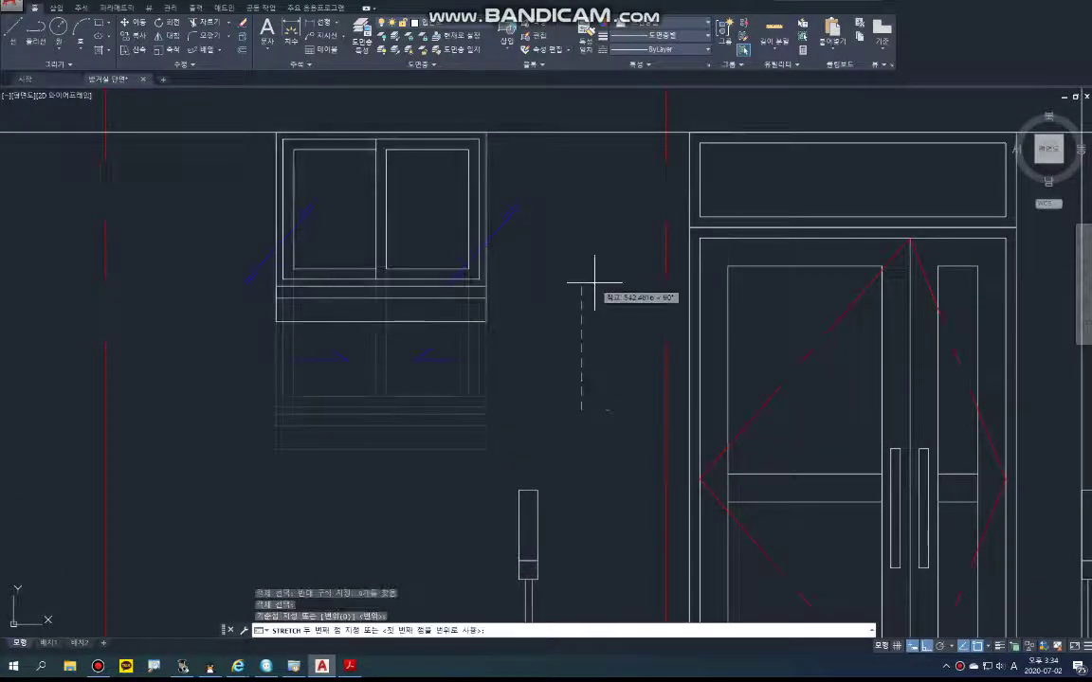
pyautogui.write('800')
pyautogui.press('Return')
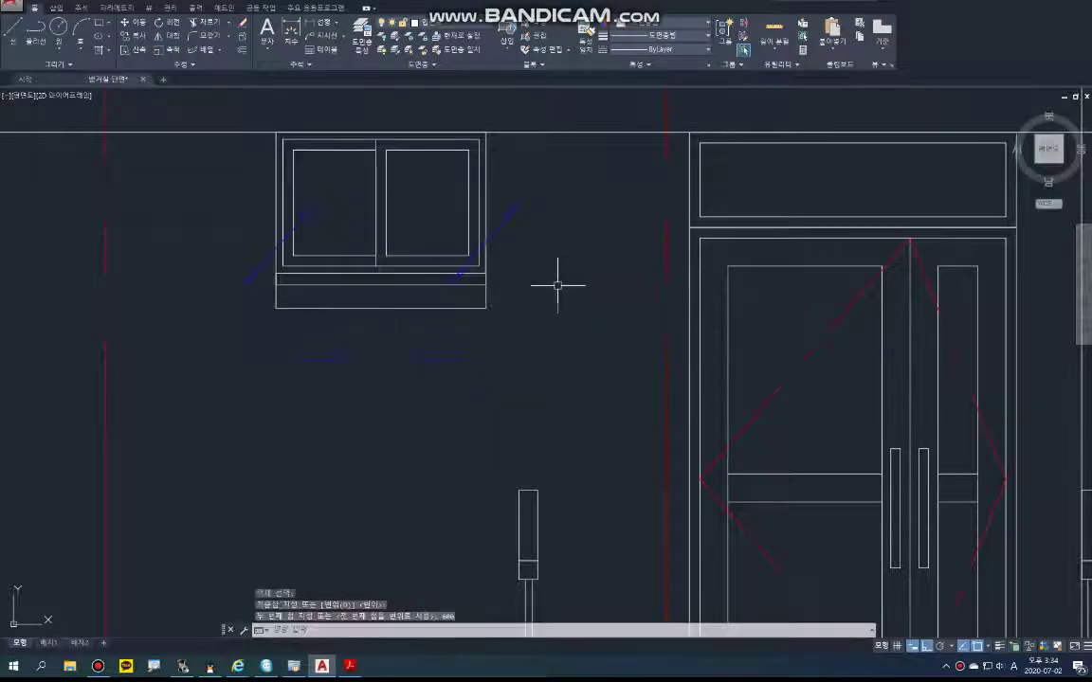
# - Scale the small window's glass marks and sliding arrows by 0.5 about a point below the sill, leaving the sill rectangles out
pyautogui.moveTo(460, 252); pyautogui.dragTo(447, 292, button='middle')
pyautogui.press('Escape')
pyautogui.press('Escape')
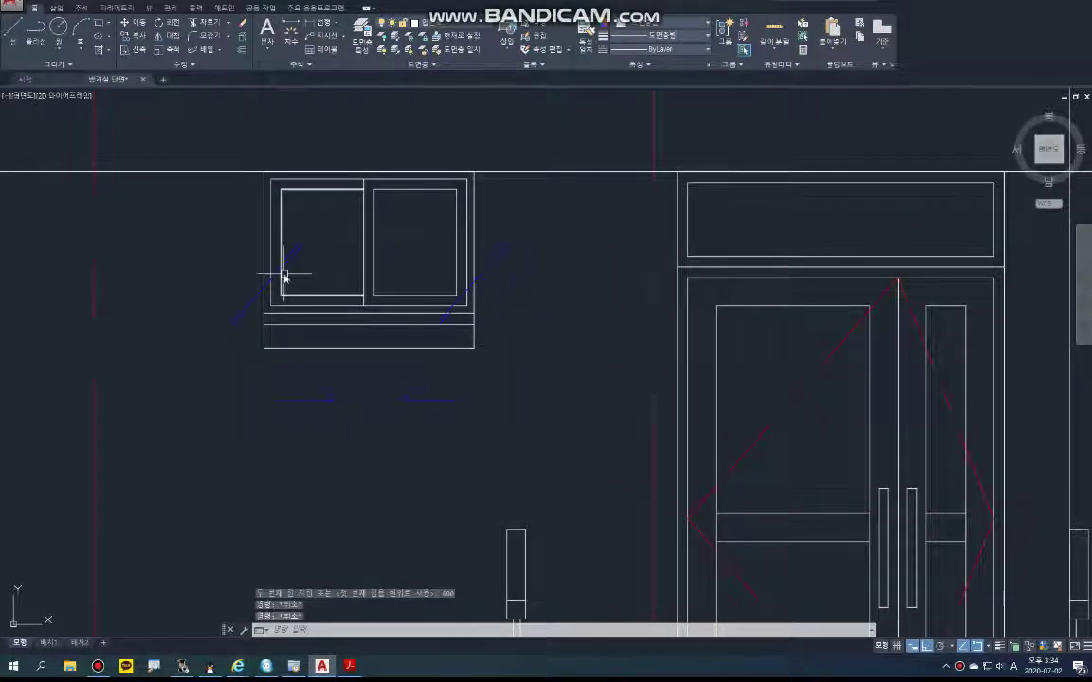
pyautogui.write('sc')
pyautogui.press('Return')
pyautogui.click(170, 214)
pyautogui.click(577, 431)
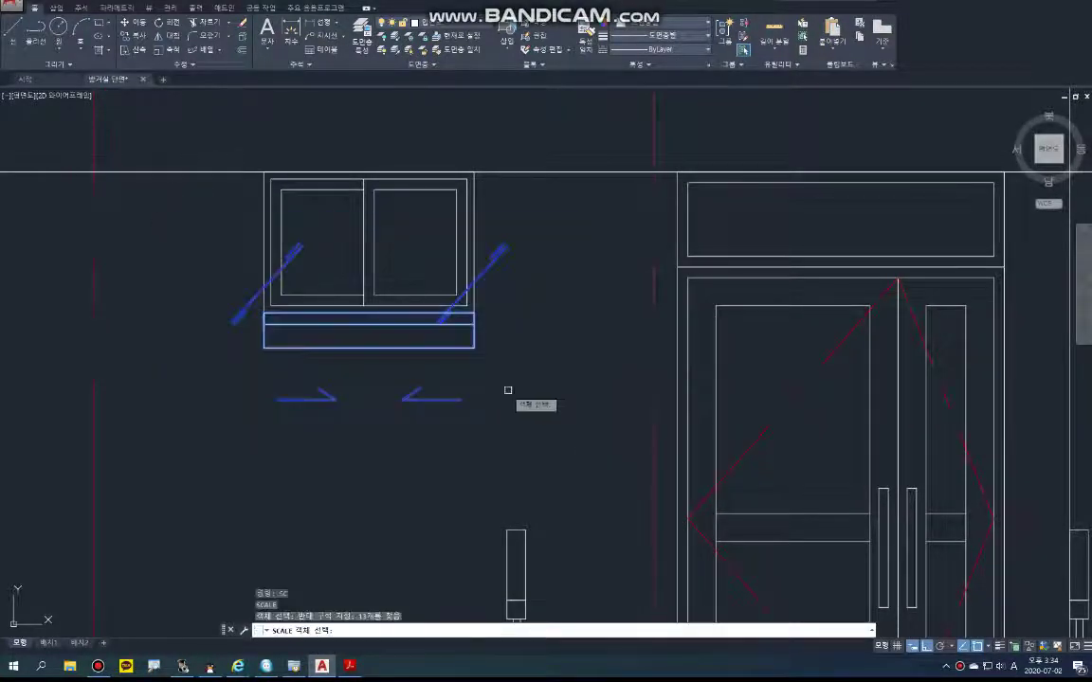
pyautogui.click(374, 367)
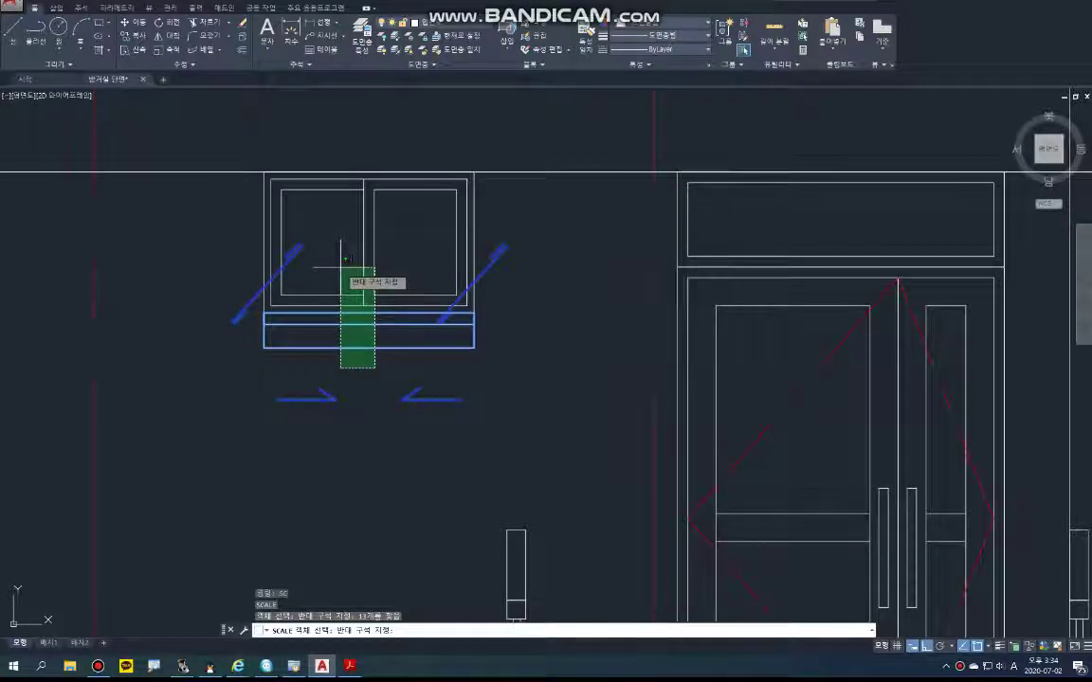
pyautogui.keyDown('shift'); pyautogui.click(342, 268); pyautogui.keyUp('shift')
pyautogui.keyDown('shift'); pyautogui.click(377, 358); pyautogui.keyUp('shift')
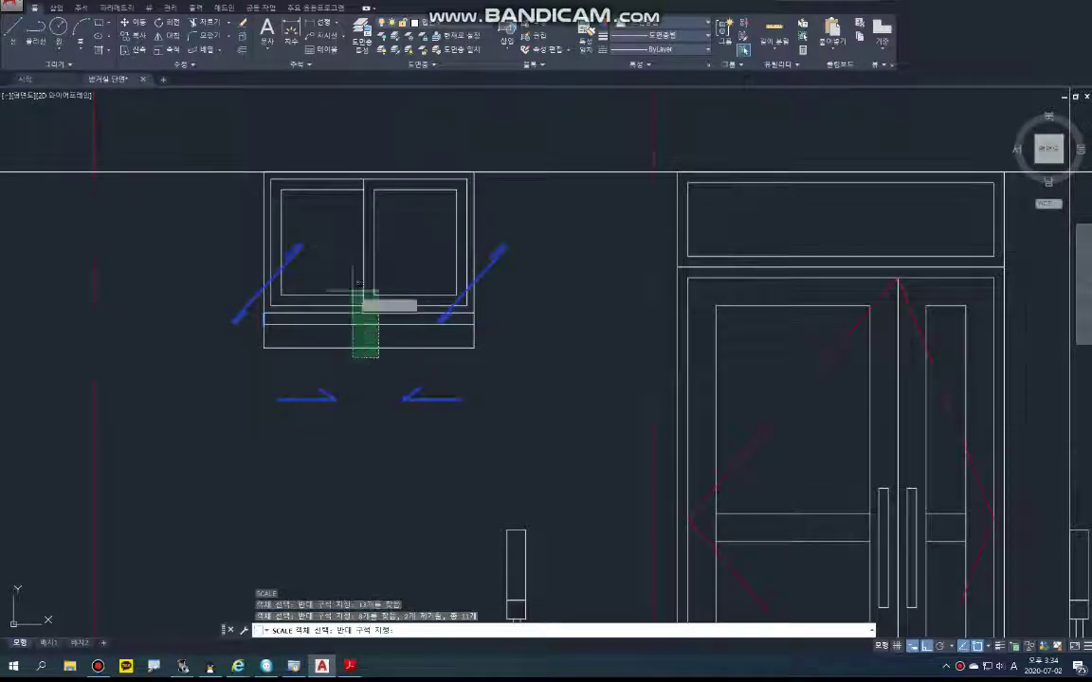
pyautogui.keyDown('shift'); pyautogui.click(354, 291); pyautogui.keyUp('shift')
pyautogui.press('Return')
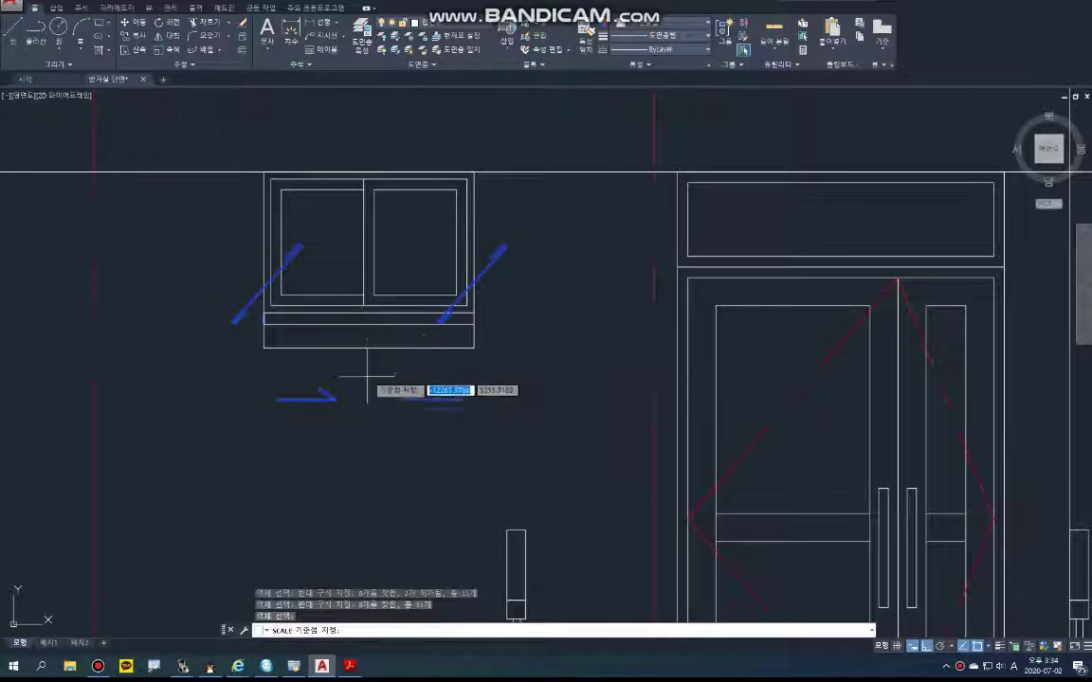
pyautogui.click(369, 381)
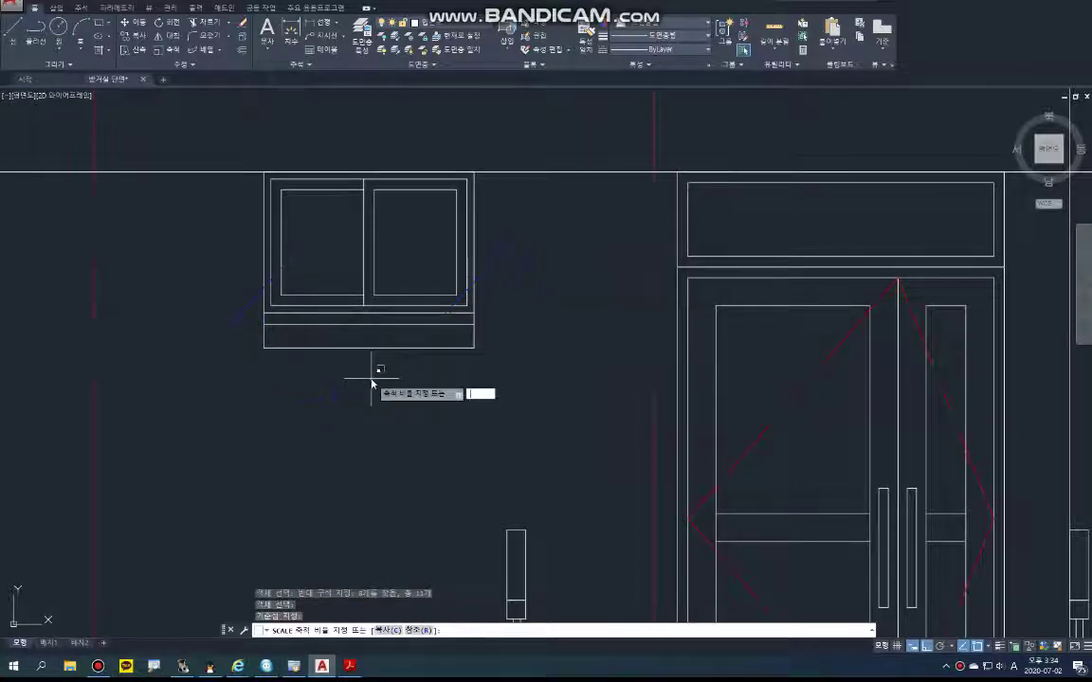
pyautogui.press('Return')
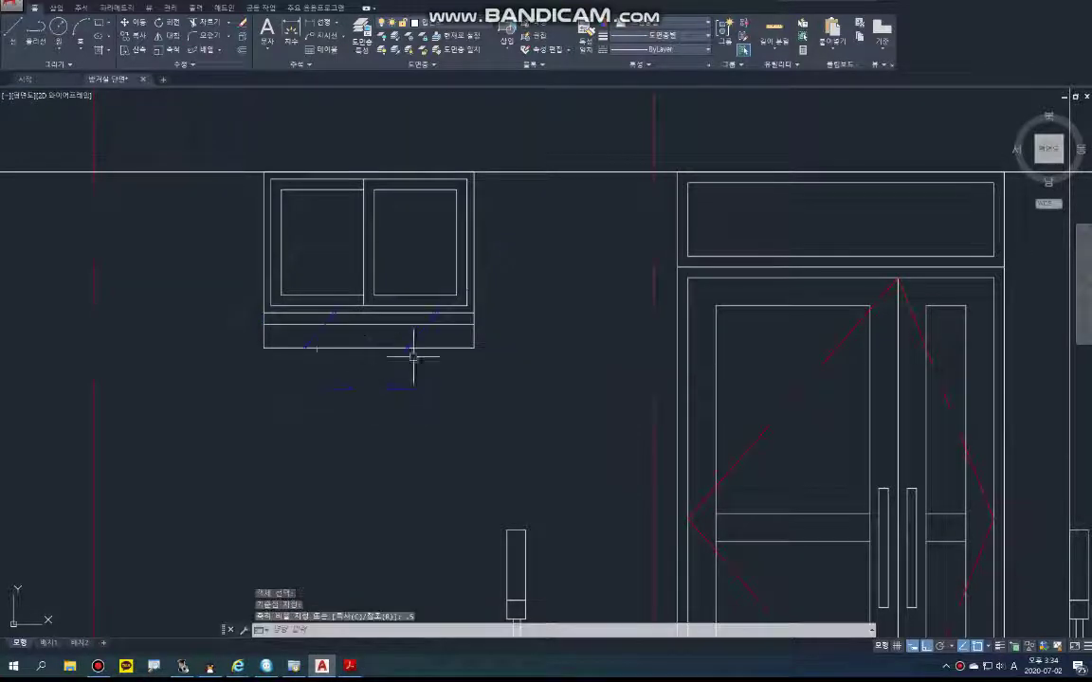
# - Erase the stray short line at the lower edge of the small window's sill
pyautogui.press('Escape')
pyautogui.press('Escape')
pyautogui.scroll(4, 323, 347)
pyautogui.write('e')
pyautogui.press('Return')
pyautogui.click(308, 354)
pyautogui.press('Escape')
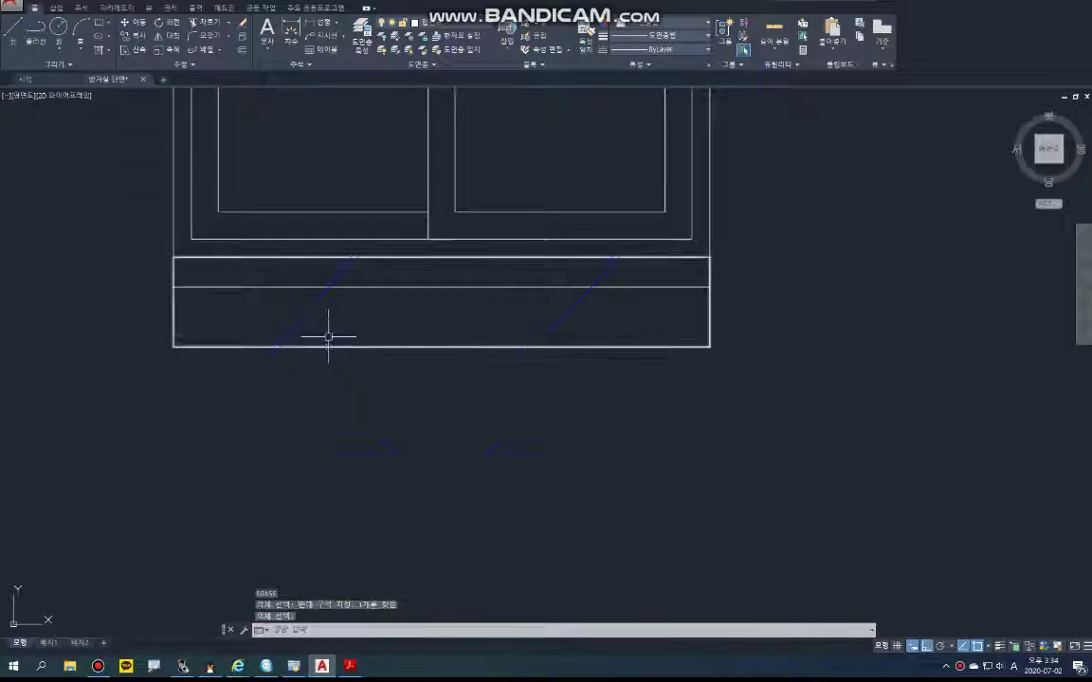
# - Move the scaled glass marks and sliding arrows straight up into the small window's sashes
pyautogui.write('m')
pyautogui.press('Return')
pyautogui.click(230, 180)
pyautogui.click(664, 498)
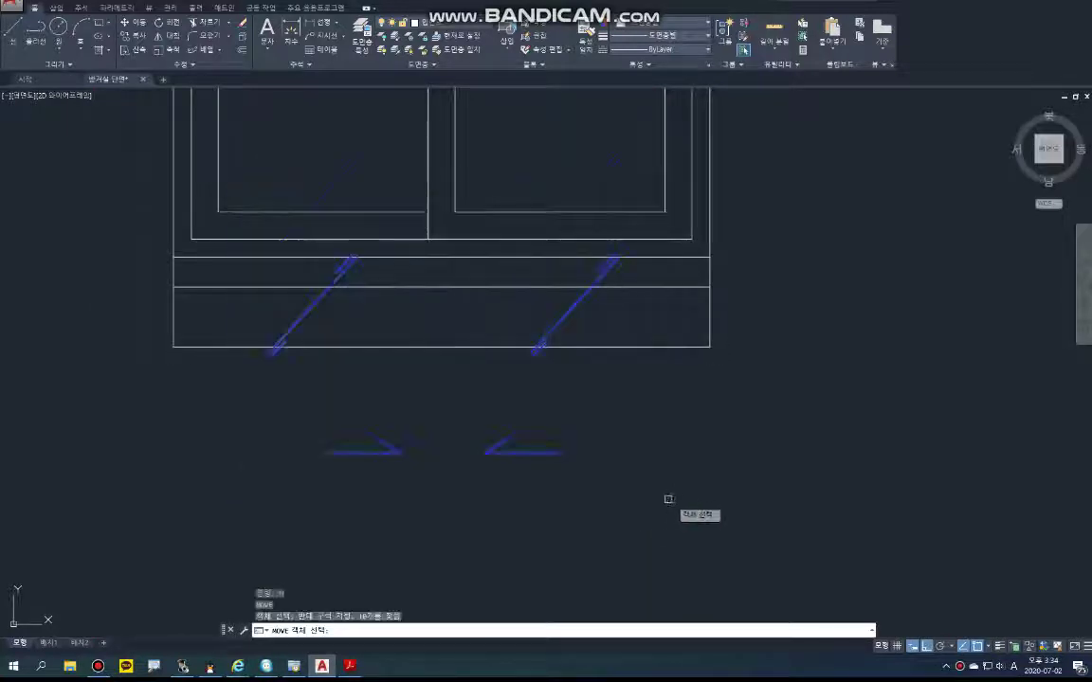
pyautogui.press('Return')
pyautogui.click(782, 497)
pyautogui.scroll(2, 758, 273)
pyautogui.moveTo(758, 273); pyautogui.dragTo(758, 462, button='middle')
pyautogui.scroll(-4, 754, 383)
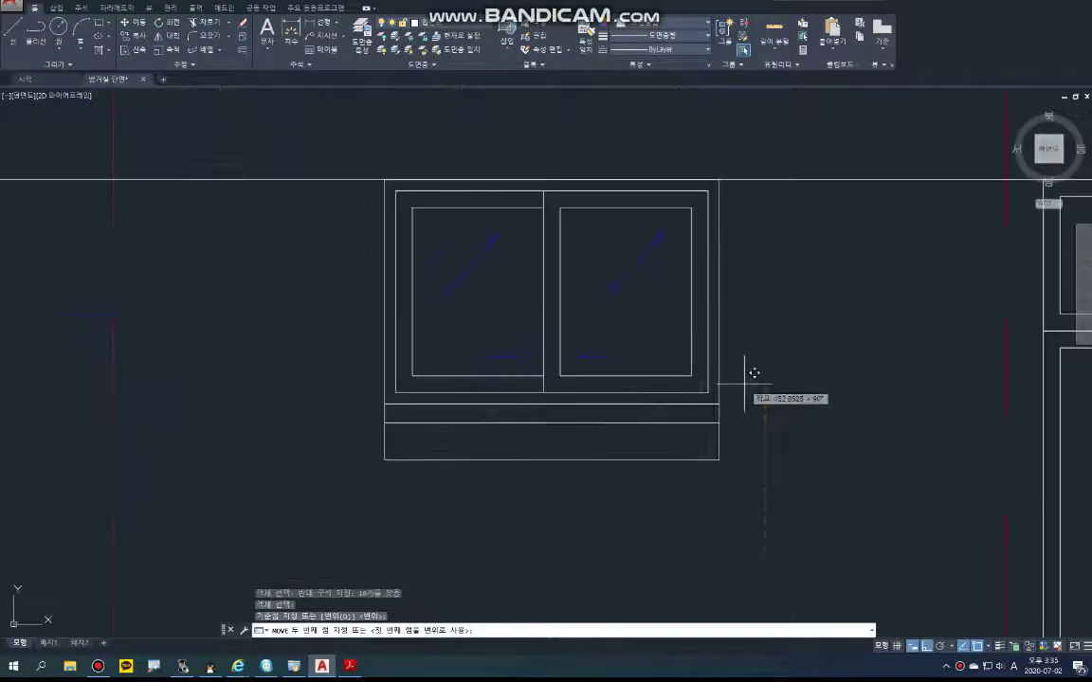
pyautogui.click(744, 372)
# - Move the small window's diagonal glass marks about 24 straight down within the sashes
pyautogui.write('m')
pyautogui.press('Return')
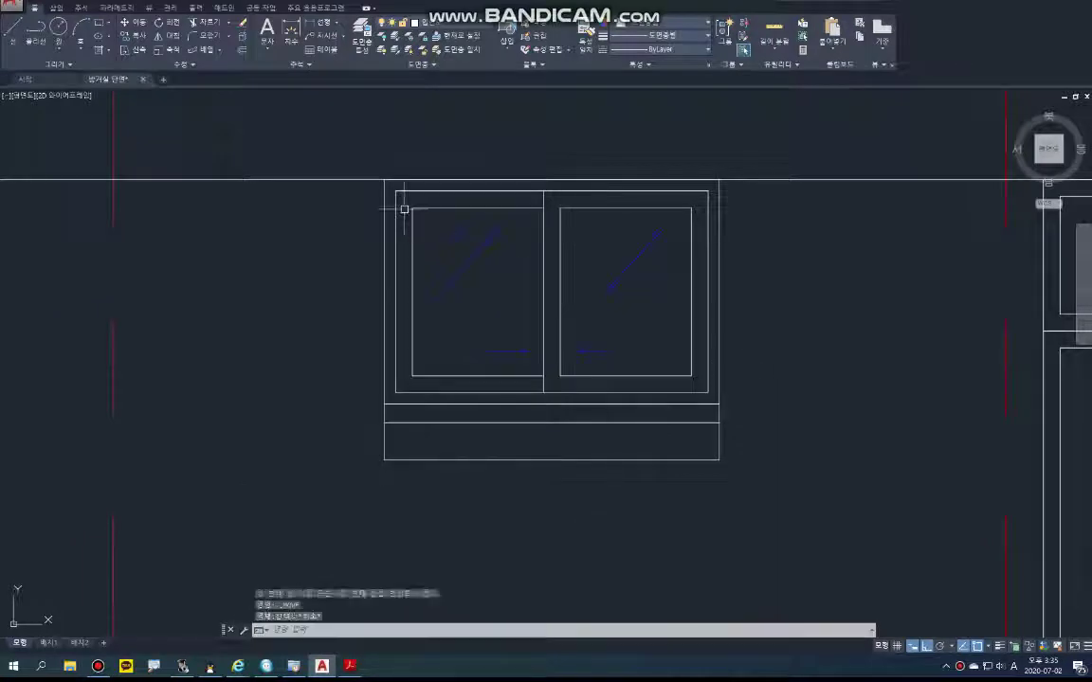
pyautogui.click(341, 204)
pyautogui.click(781, 320)
pyautogui.press('Return')
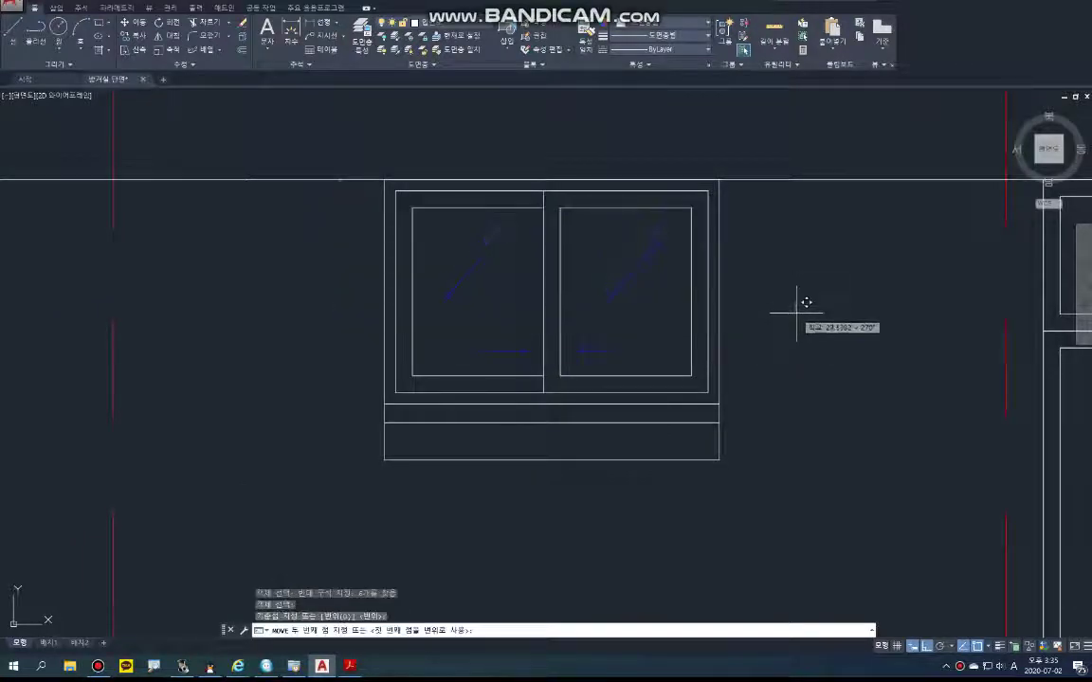
pyautogui.click(797, 312)
# - Copy the complete small window with its sill and marks horizontally to the wall between the two leftmost red centre lines
pyautogui.scroll(-4, 760, 336)
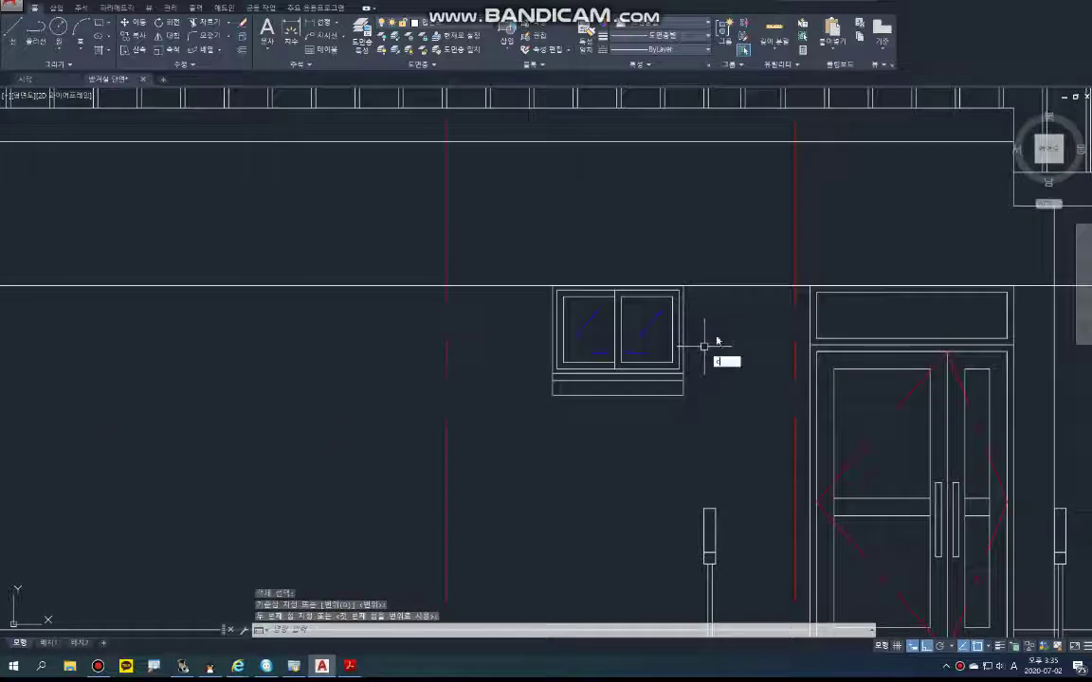
pyautogui.moveTo(713, 341); pyautogui.dragTo(573, 331, button='middle')
pyautogui.press('Escape')
pyautogui.press('Escape')
pyautogui.write('c')
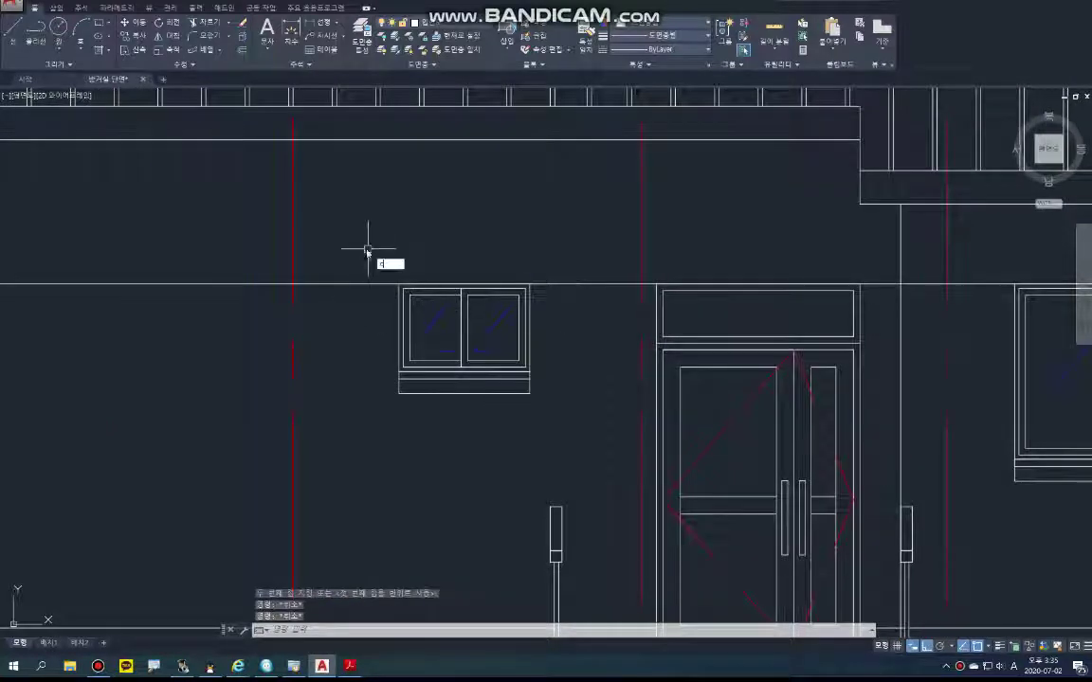
pyautogui.write('o')
pyautogui.press('Return')
pyautogui.click(358, 244)
pyautogui.click(580, 426)
pyautogui.scroll(-4, 530, 408)
pyautogui.moveTo(488, 390); pyautogui.dragTo(592, 379, button='middle')
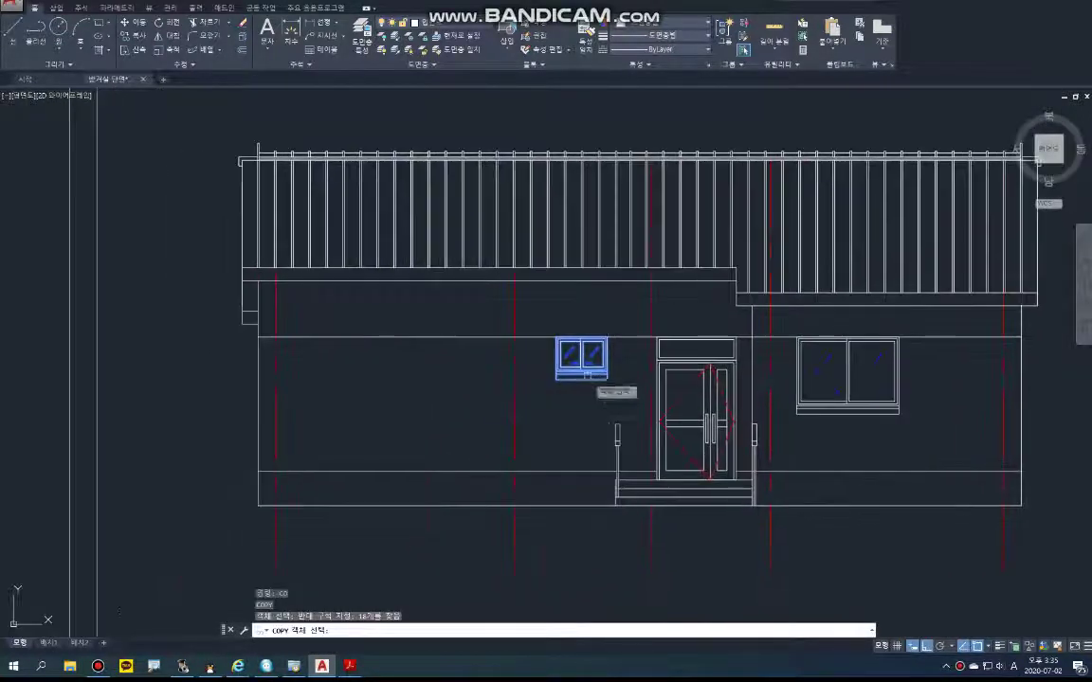
pyautogui.press('Return')
pyautogui.click(569, 377)
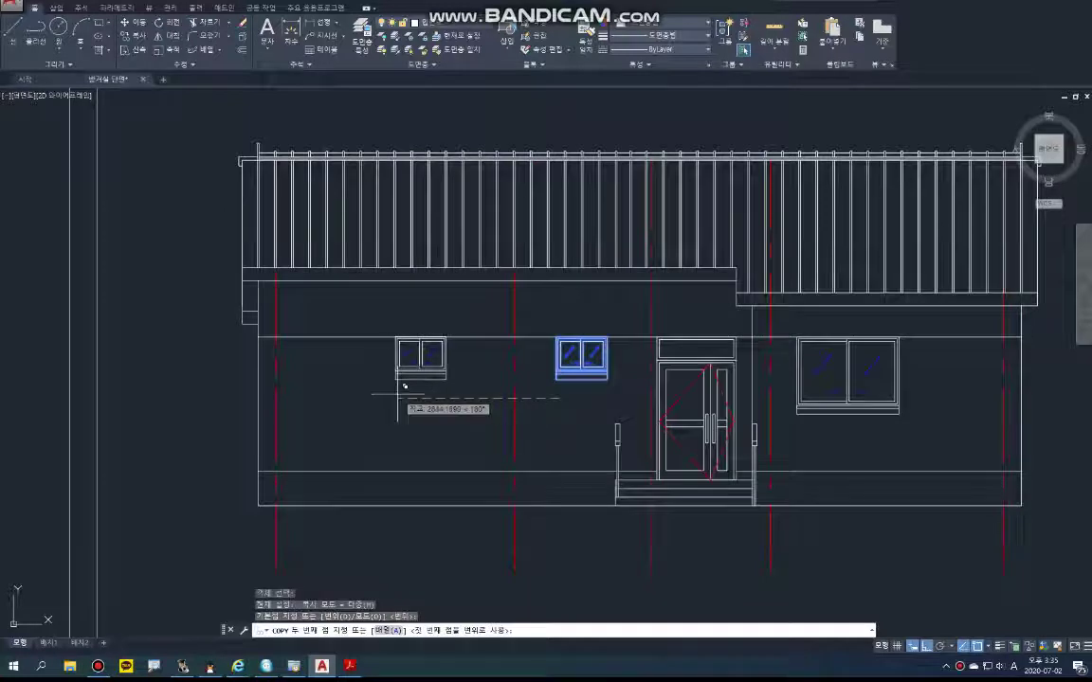
pyautogui.click(401, 397)
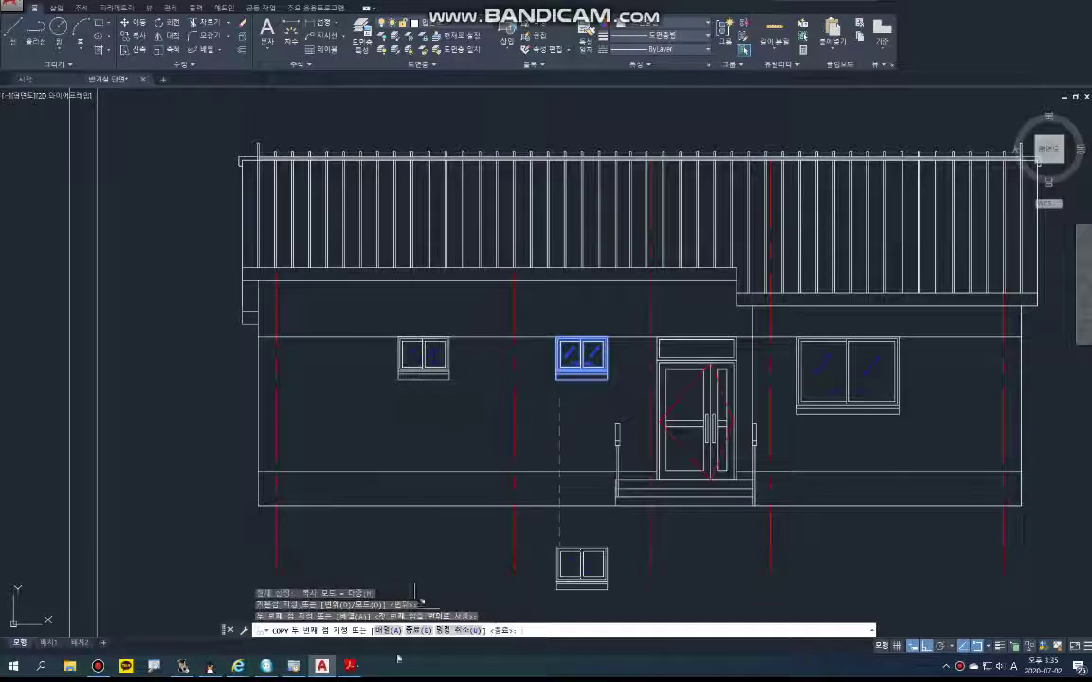
pyautogui.press('Return')
# - Check the window positions along the front wall in the PDF floor plan, and return to the AutoCAD drawing
pyautogui.click(350, 665)
pyautogui.scroll(1, 545, 355)
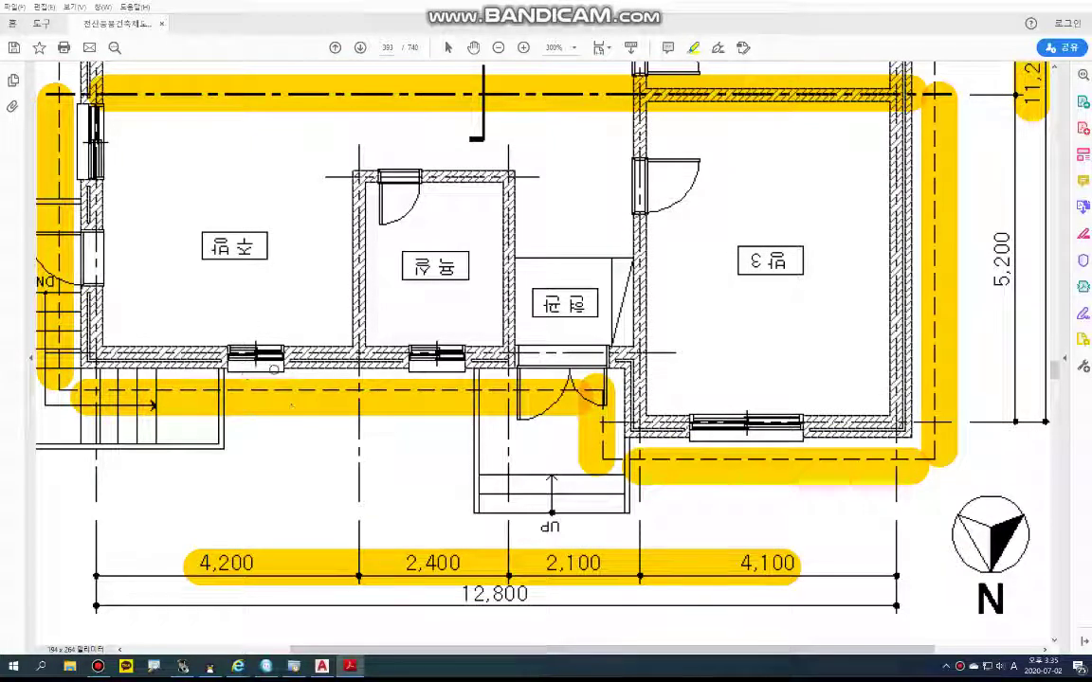
pyautogui.click(322, 666)
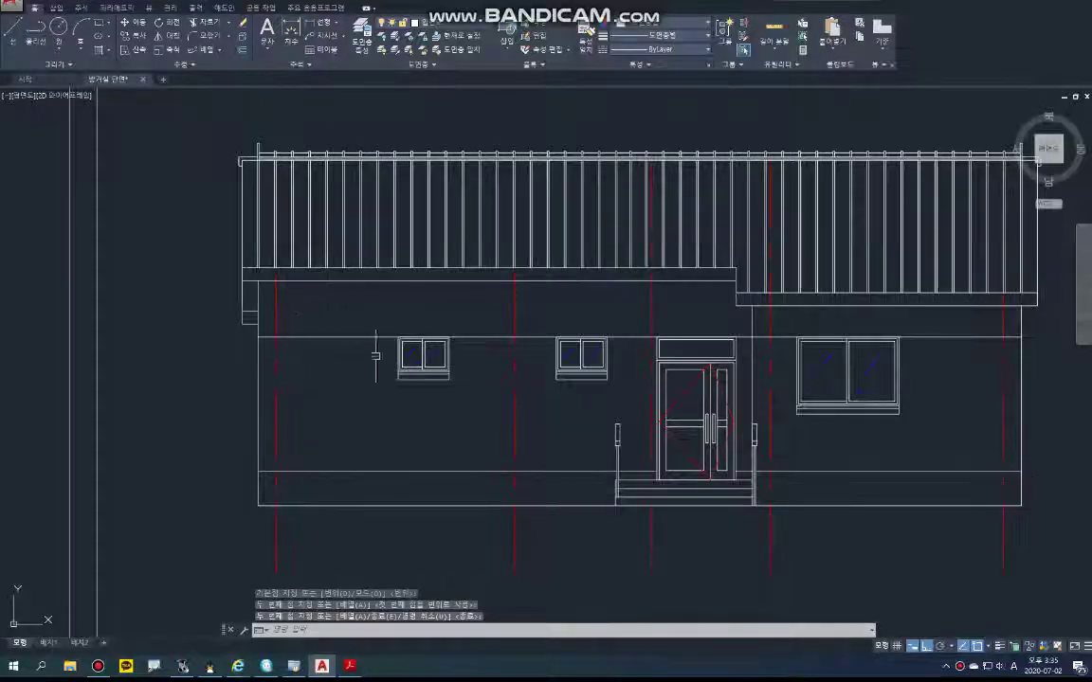
# - Try to move the leftmost small window straight down the wall, and undo the move
pyautogui.write('m')
pyautogui.press('space')
pyautogui.click(384, 309)
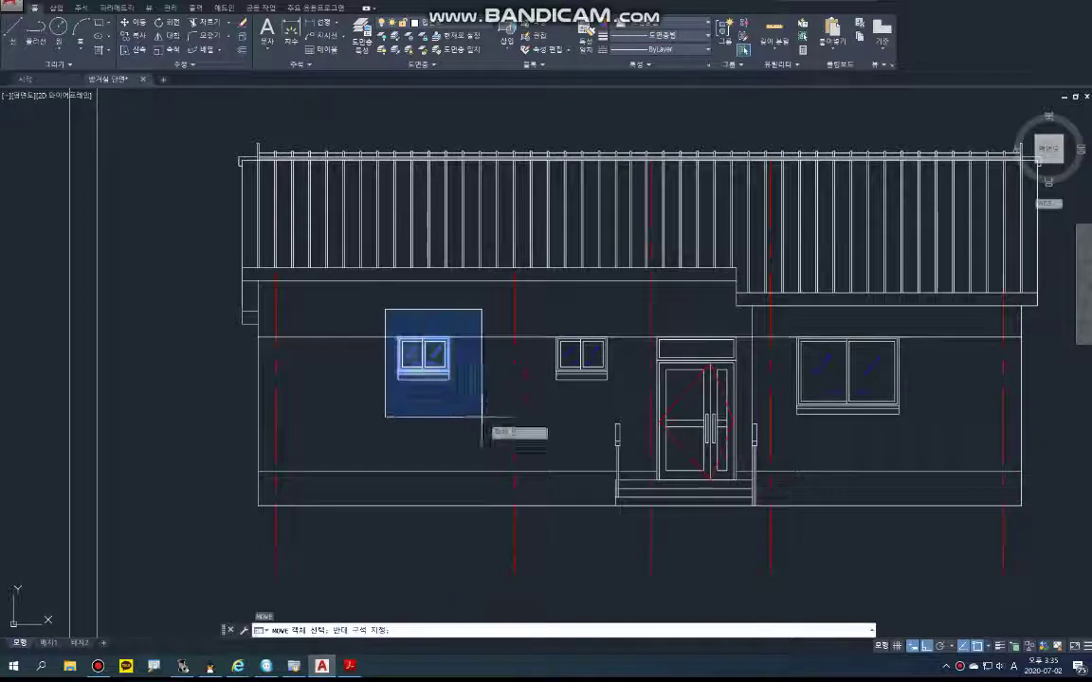
pyautogui.click(480, 416)
pyautogui.press('space')
pyautogui.click(481, 371)
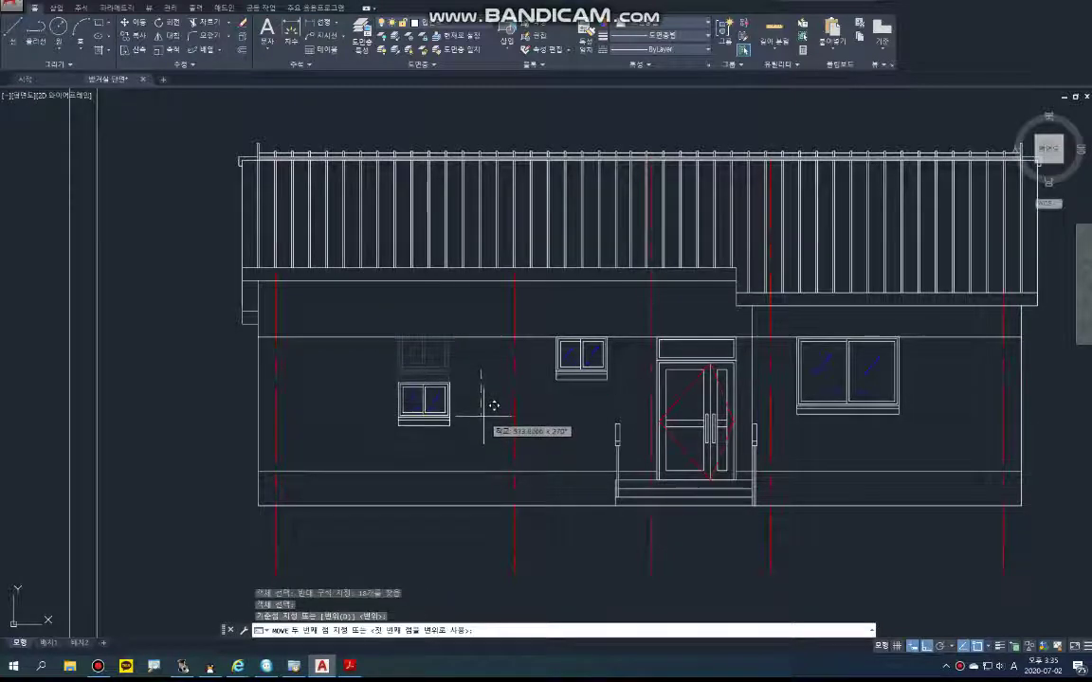
pyautogui.click(494, 409)
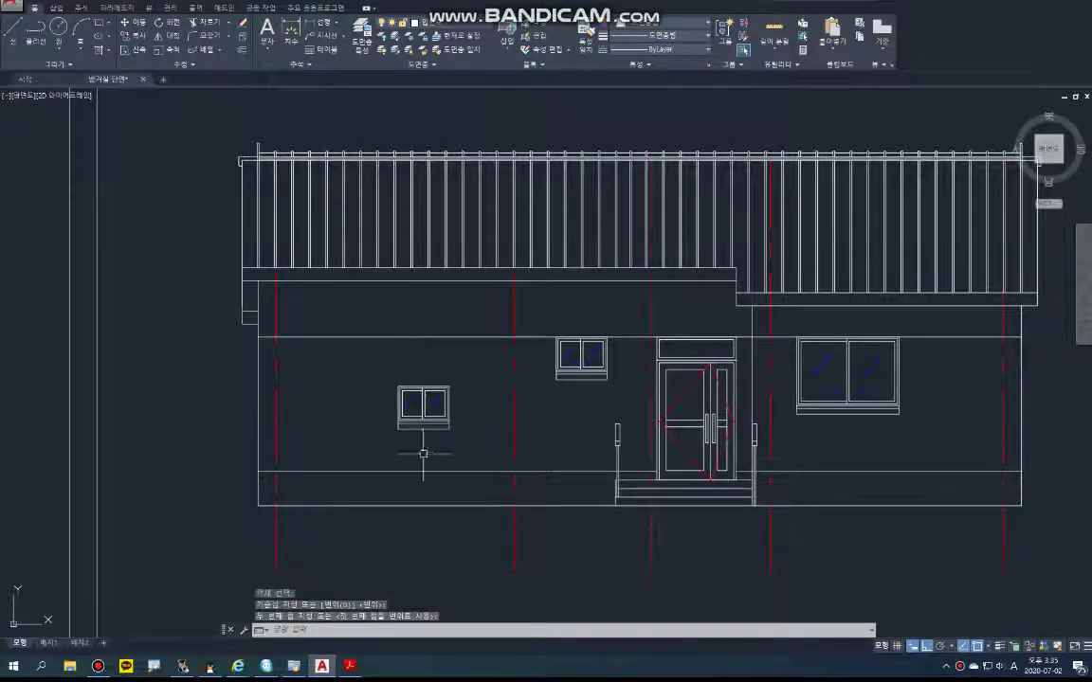
pyautogui.hotkey('ctrl', 'z')
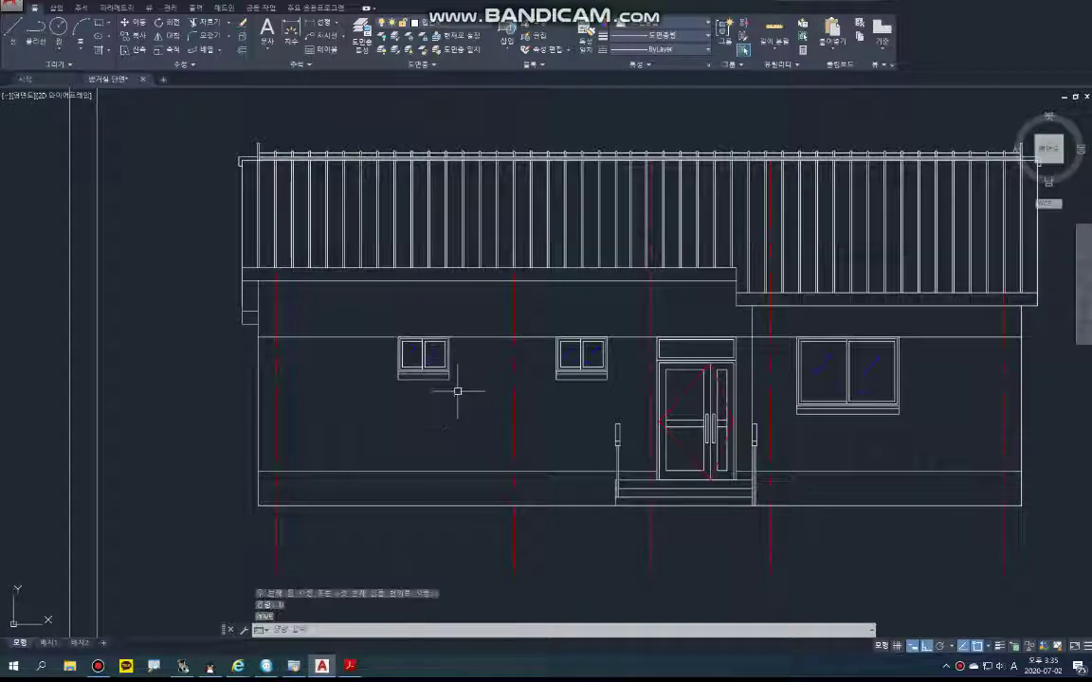
# - Stretch the lower frame and sill of the leftmost small window 600 straight down
pyautogui.scroll(4, 448, 370)
pyautogui.write('s')
pyautogui.press('space')
pyautogui.click(509, 426)
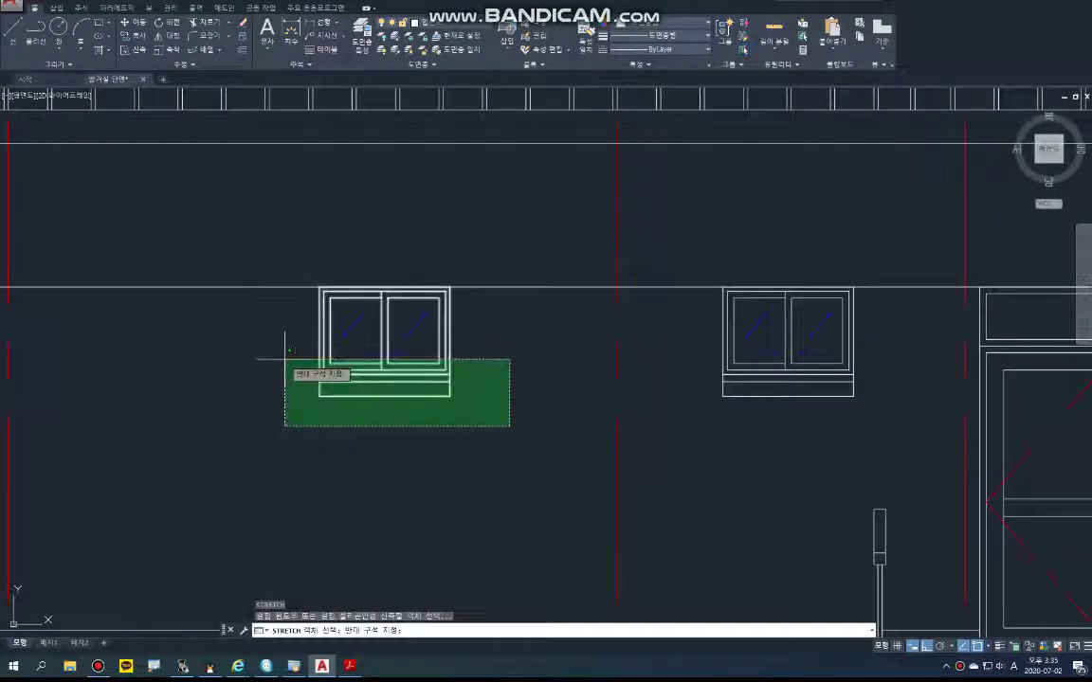
pyautogui.click(285, 360)
pyautogui.press('space')
pyautogui.click(542, 384)
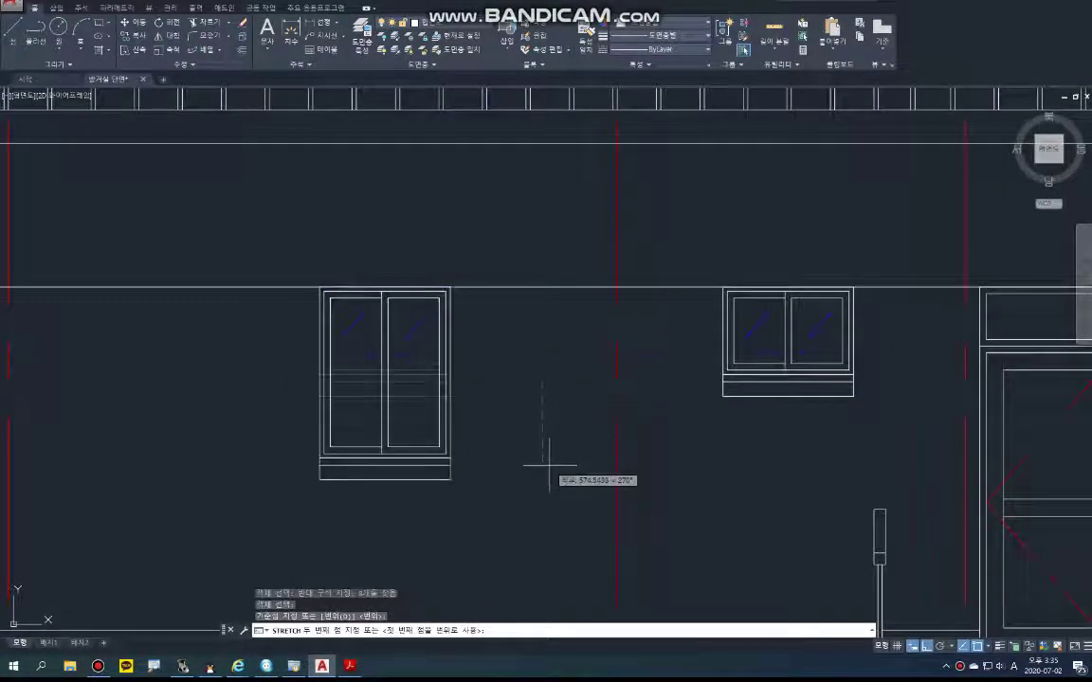
pyautogui.write('600')
pyautogui.press('Return')
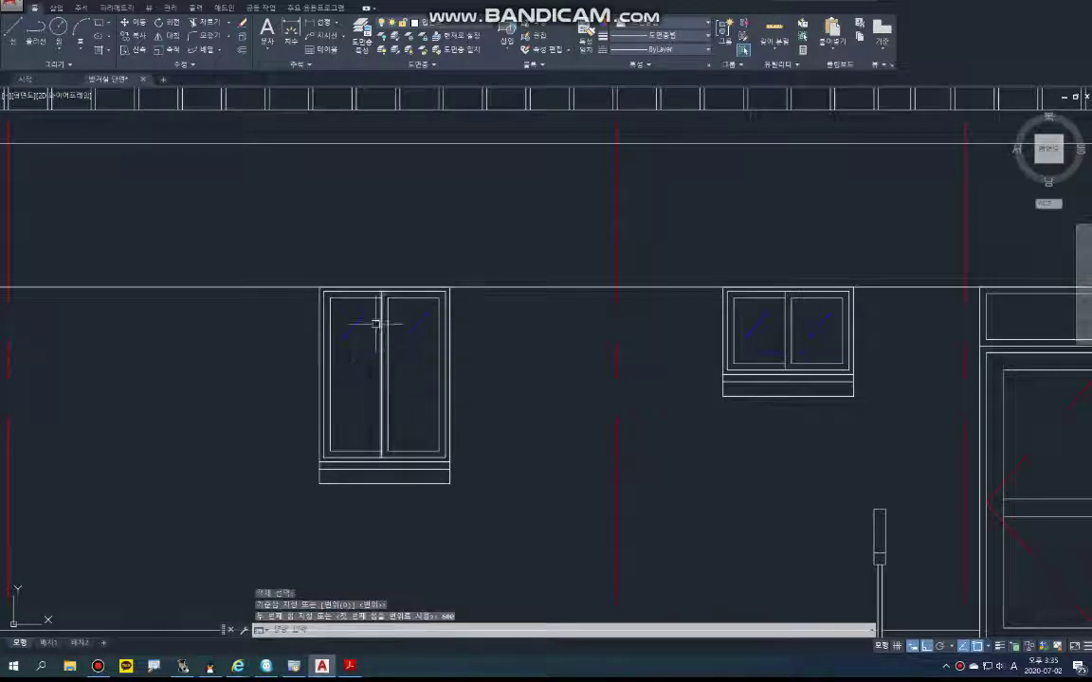
# - Move the stretched window's diagonal glass marks and sliding arrows together straight down within the sashes
pyautogui.write('m')
pyautogui.press('space')
pyautogui.click(269, 295)
pyautogui.click(564, 411)
pyautogui.press('space')
pyautogui.click(562, 399)
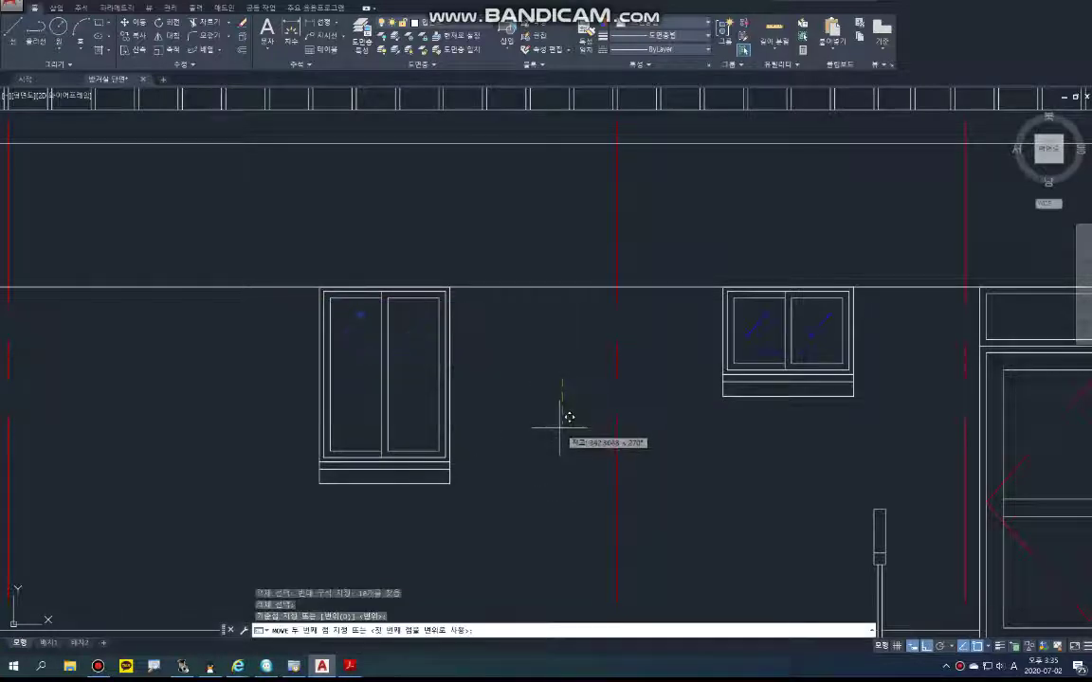
pyautogui.click(560, 428)
# - Move only the stretched window's diagonal glass marks slightly back up, above the sliding arrows
pyautogui.press('space')
pyautogui.click(264, 324)
pyautogui.click(522, 384)
pyautogui.press('space')
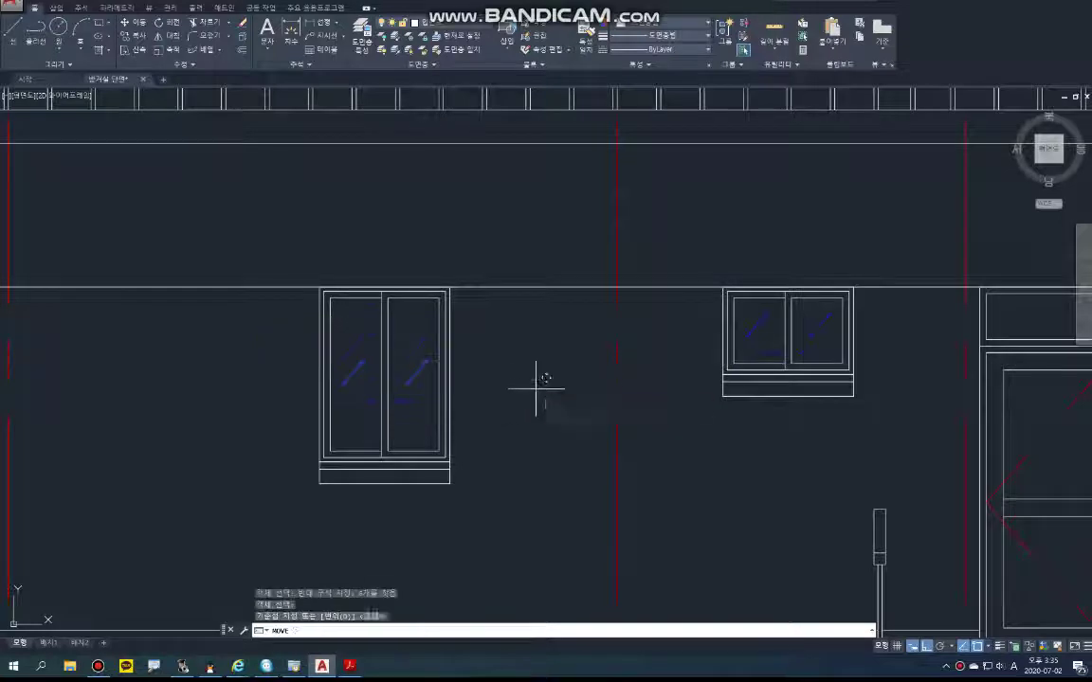
pyautogui.click(537, 371)
pyautogui.scroll(-2, 497, 407)
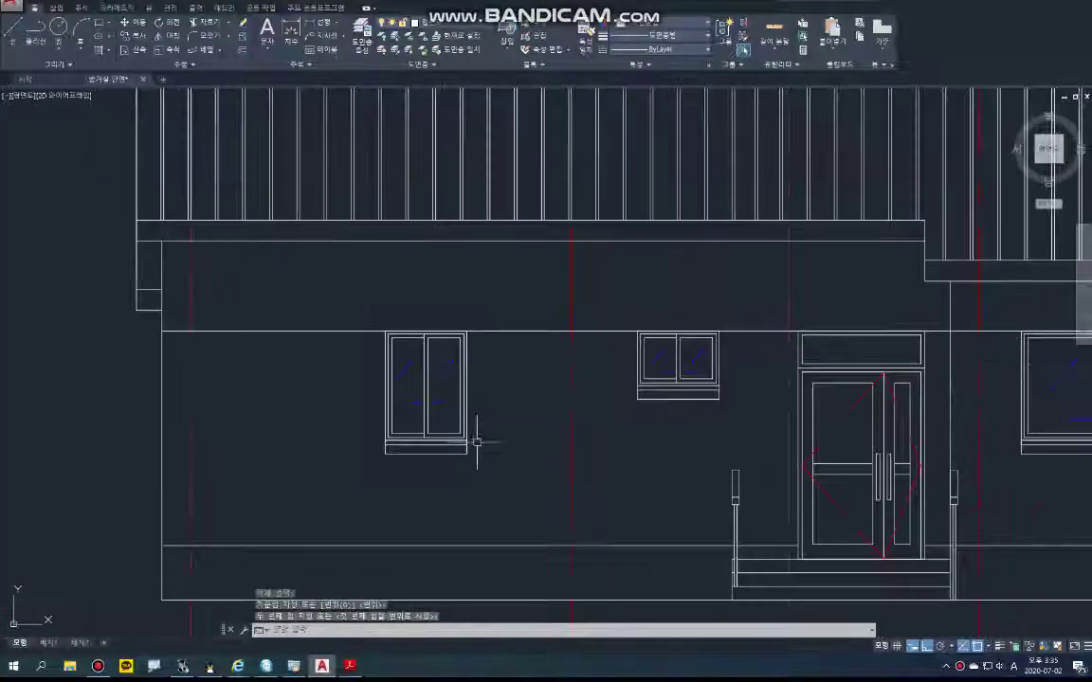
# - Check the side stair and landing against the kitchen window in the PDF floor plan, and return to the AutoCAD drawing
pyautogui.scroll(-2, 486, 425)
pyautogui.moveTo(497, 426)
pyautogui.mouseDown(button='middle')
pyautogui.moveTo(462, 401)
pyautogui.moveTo(433, 347)
pyautogui.mouseUp(button='middle')
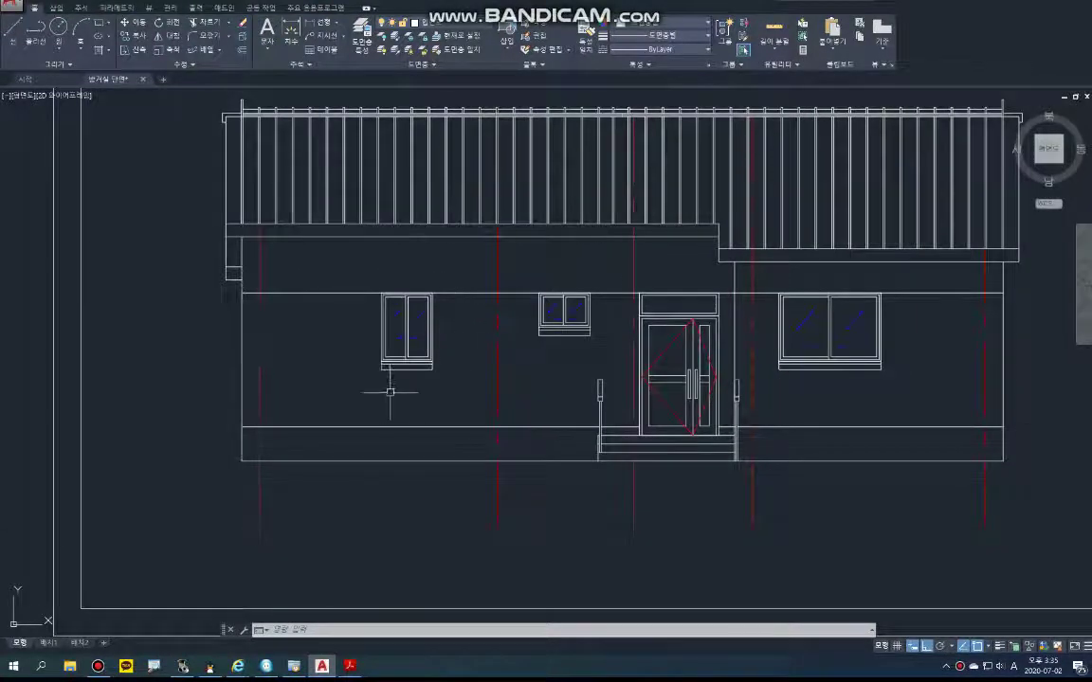
pyautogui.scroll(5, 390, 392)
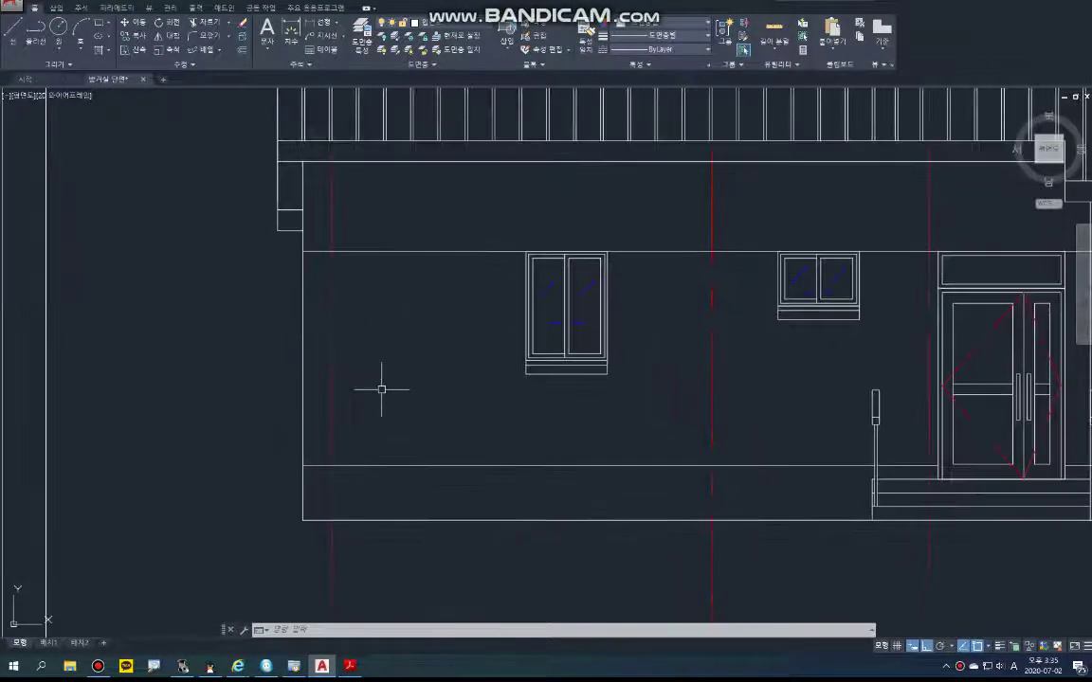
pyautogui.click(350, 665)
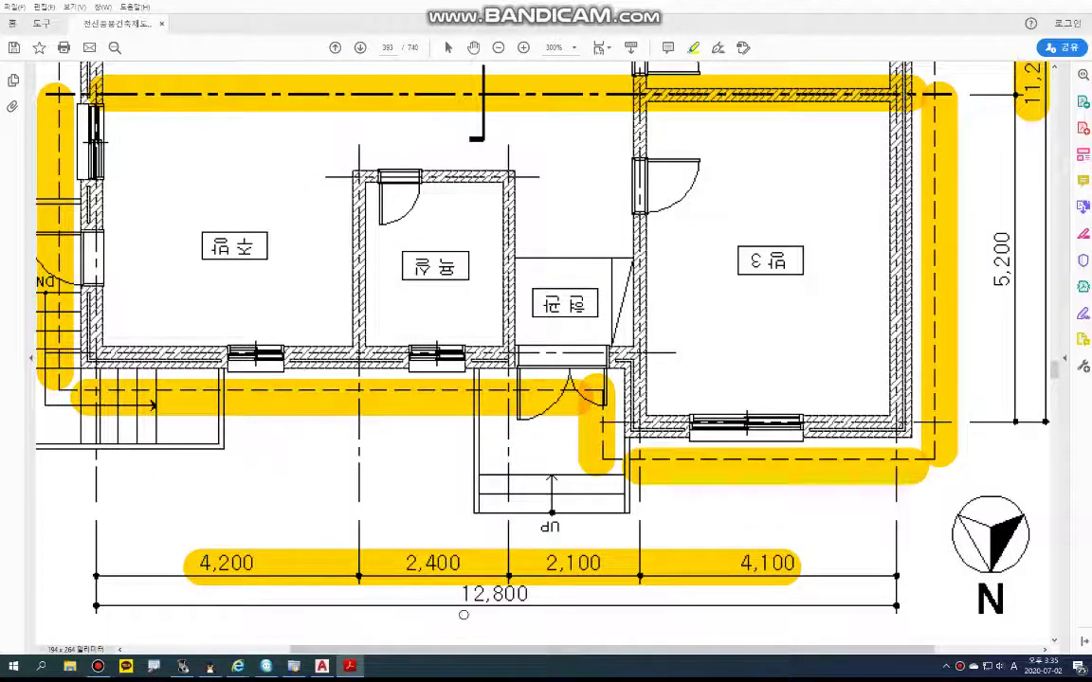
pyautogui.hscroll(-4, 436, 512)
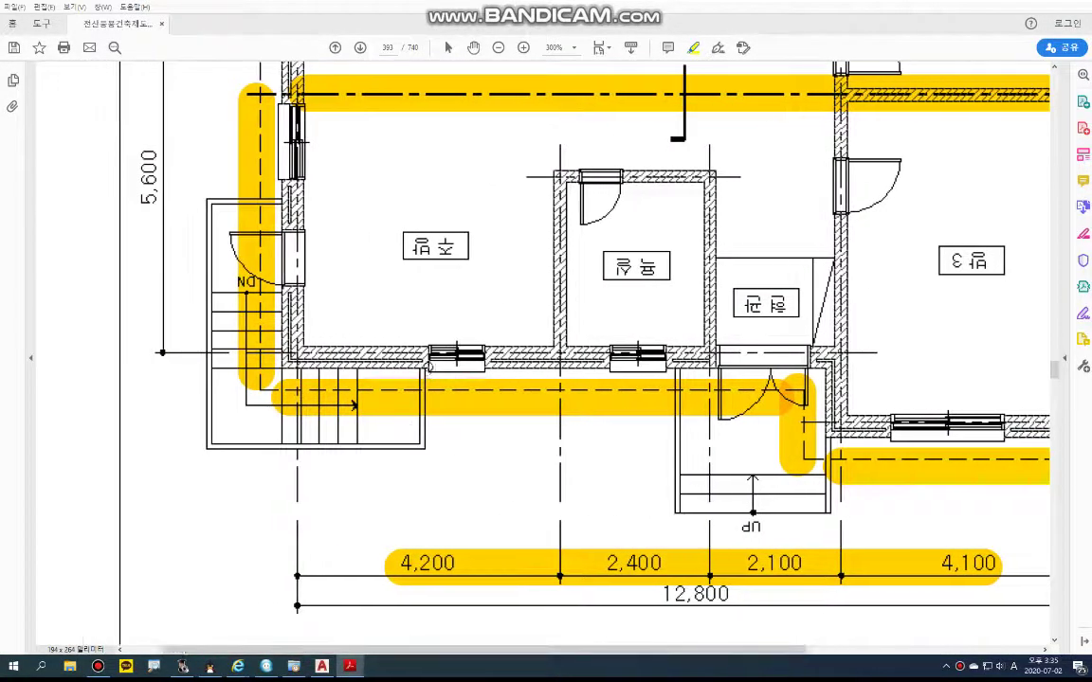
pyautogui.click(323, 665)
pyautogui.moveTo(507, 448); pyautogui.dragTo(447, 447, button='middle')
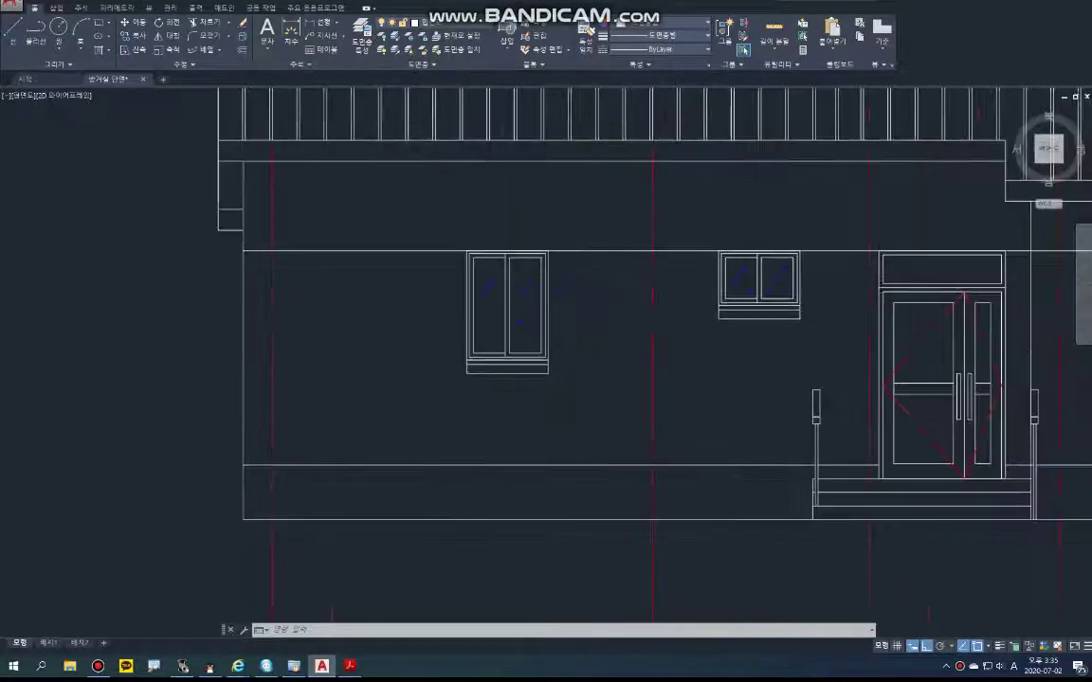
pyautogui.press('Return')
pyautogui.press('Escape')
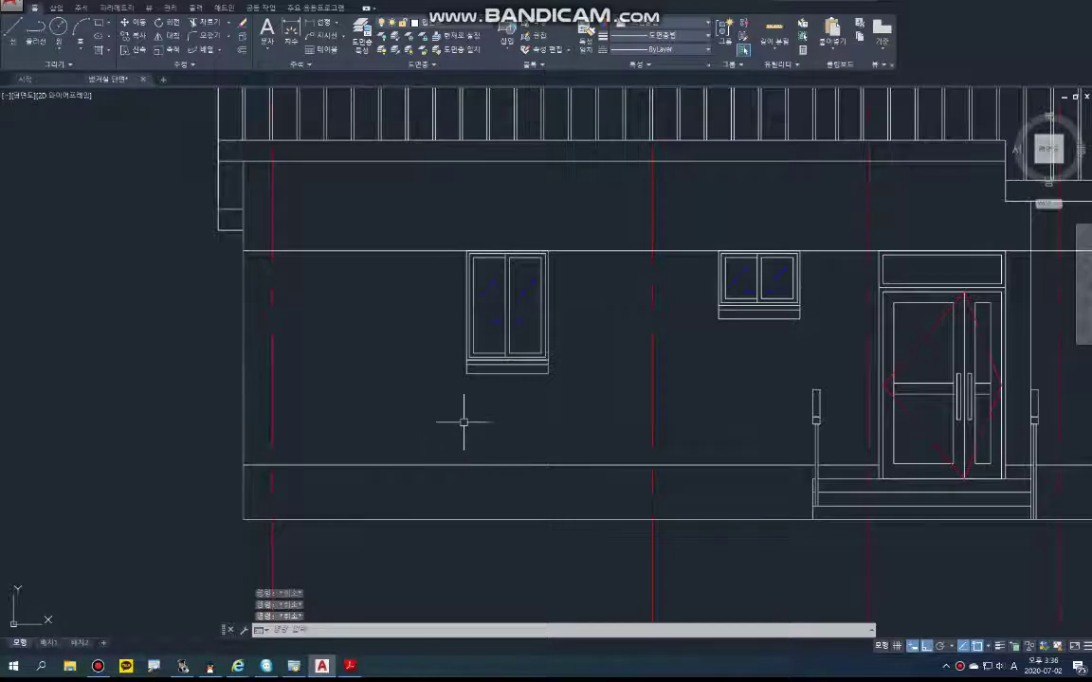
# - Draw the side stair base outline 900 high from below the leftmost window's outer edge to about 1,230 beyond the wall end
pyautogui.write('l')
pyautogui.press('Return')
pyautogui.click(465, 519)
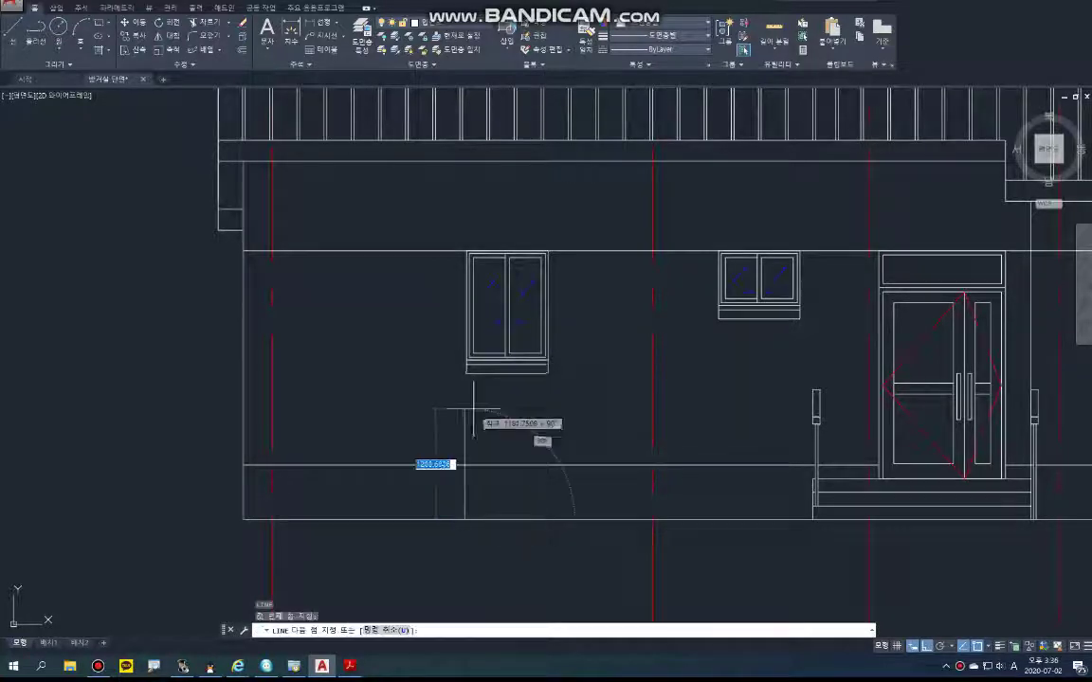
pyautogui.write('900')
pyautogui.press('Return')
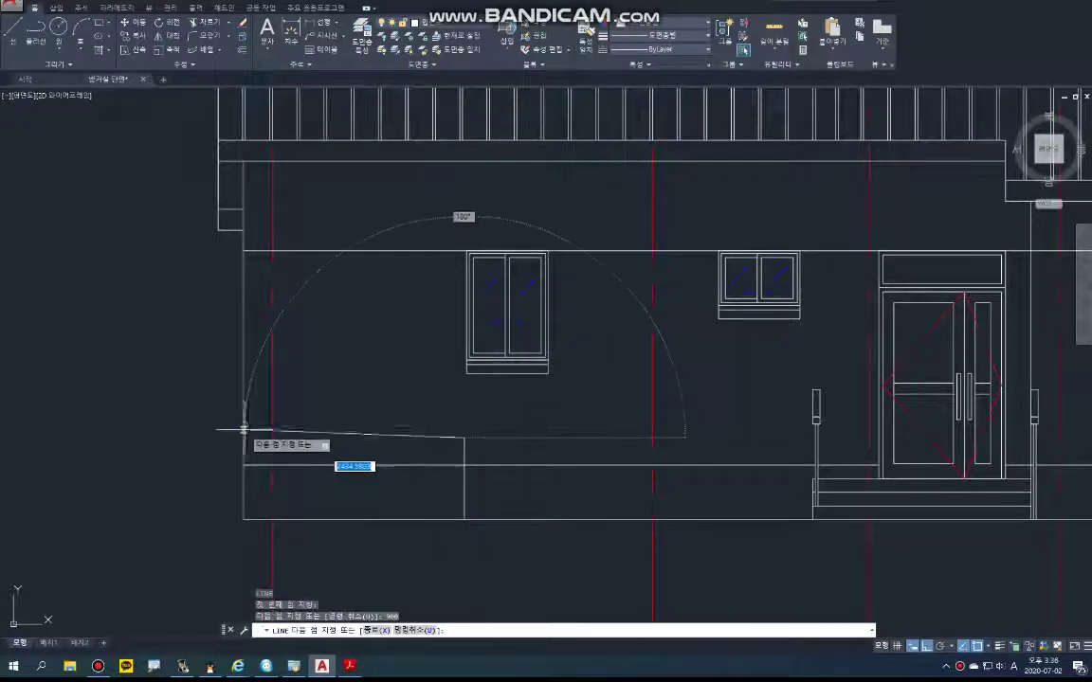
pyautogui.moveTo(239, 438); pyautogui.dragTo(405, 427, button='middle')
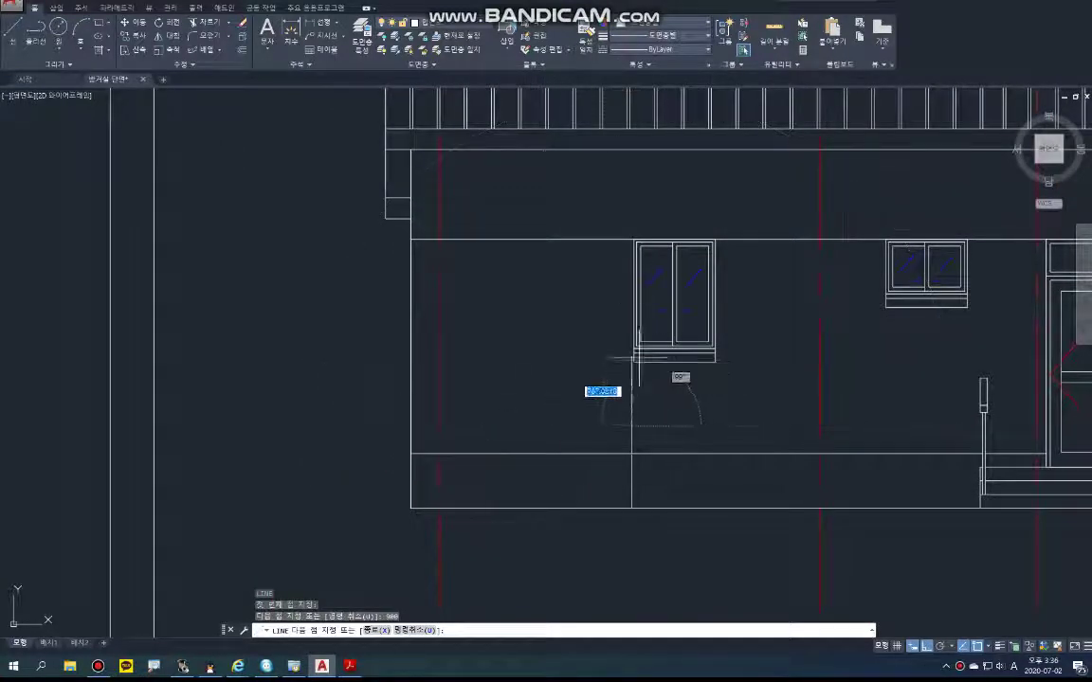
pyautogui.click(299, 438)
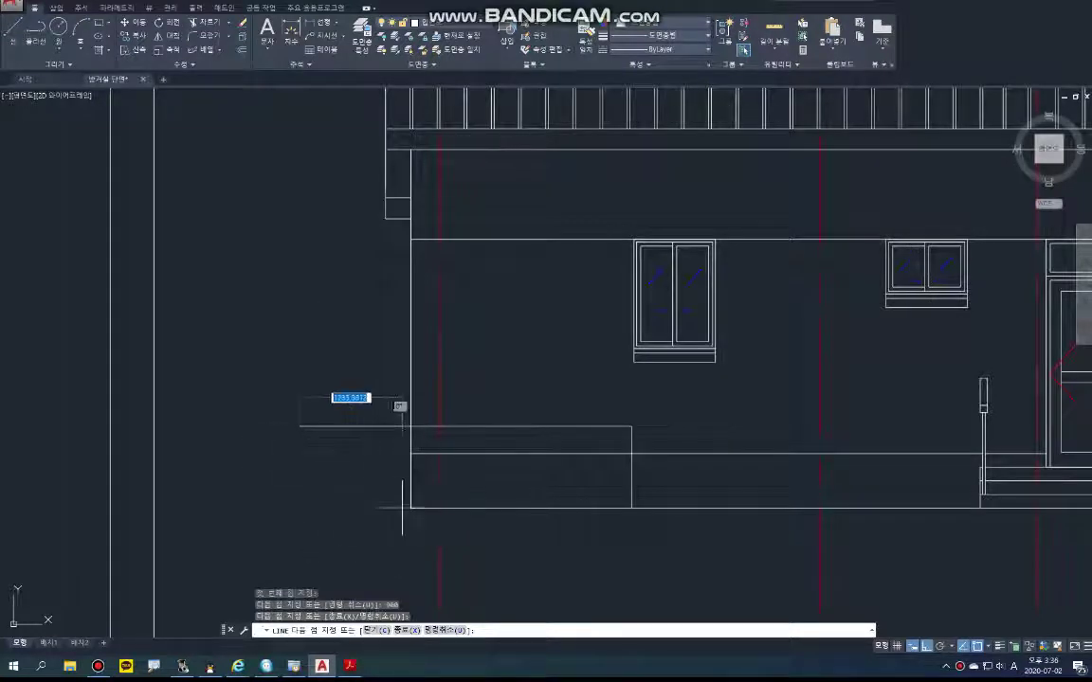
pyautogui.click(299, 508)
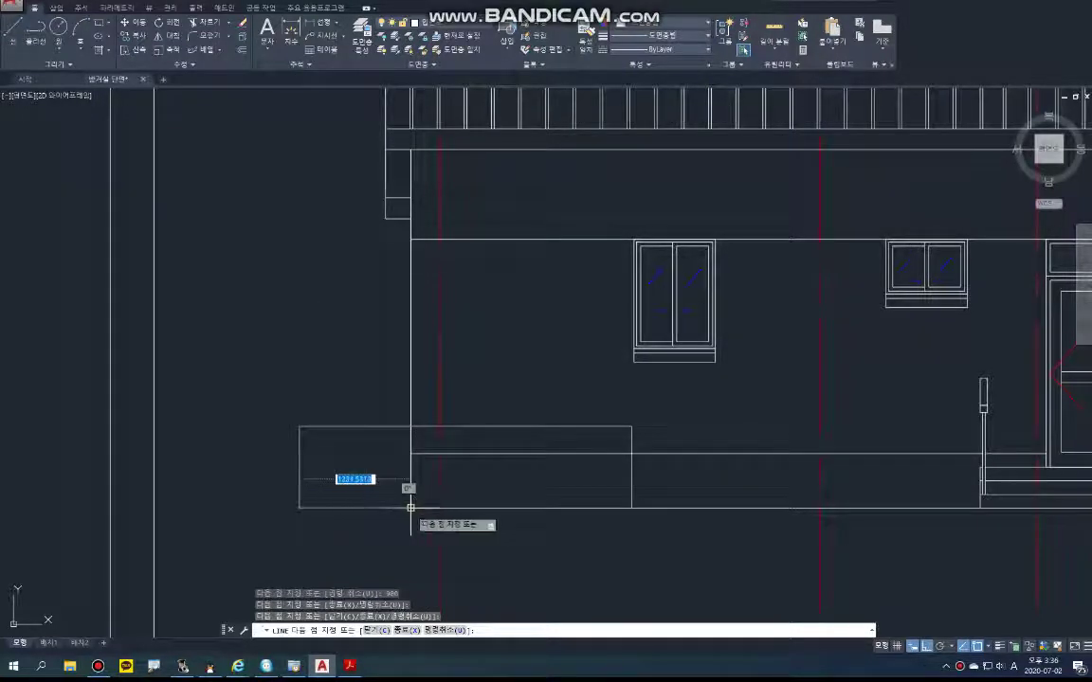
pyautogui.press('space')
# - Draw the raised part 450 high from the stair base's outer upper corner across to the wall edge
pyautogui.scroll(2, 302, 422)
pyautogui.write('l')
pyautogui.press('space')
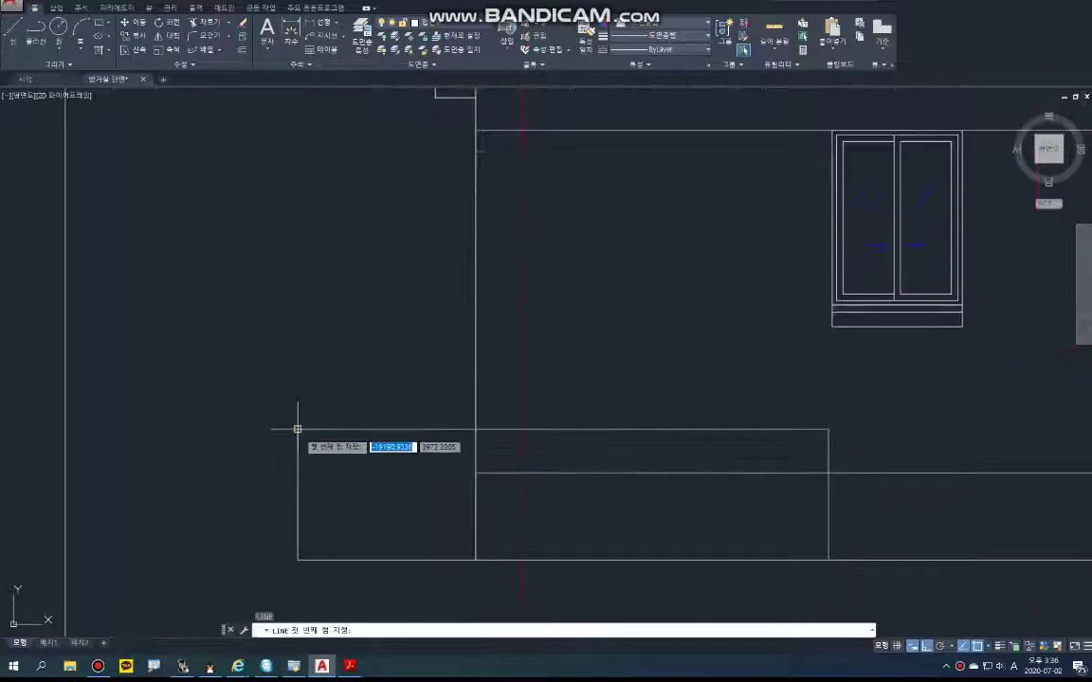
pyautogui.click(298, 429)
pyautogui.write('45')
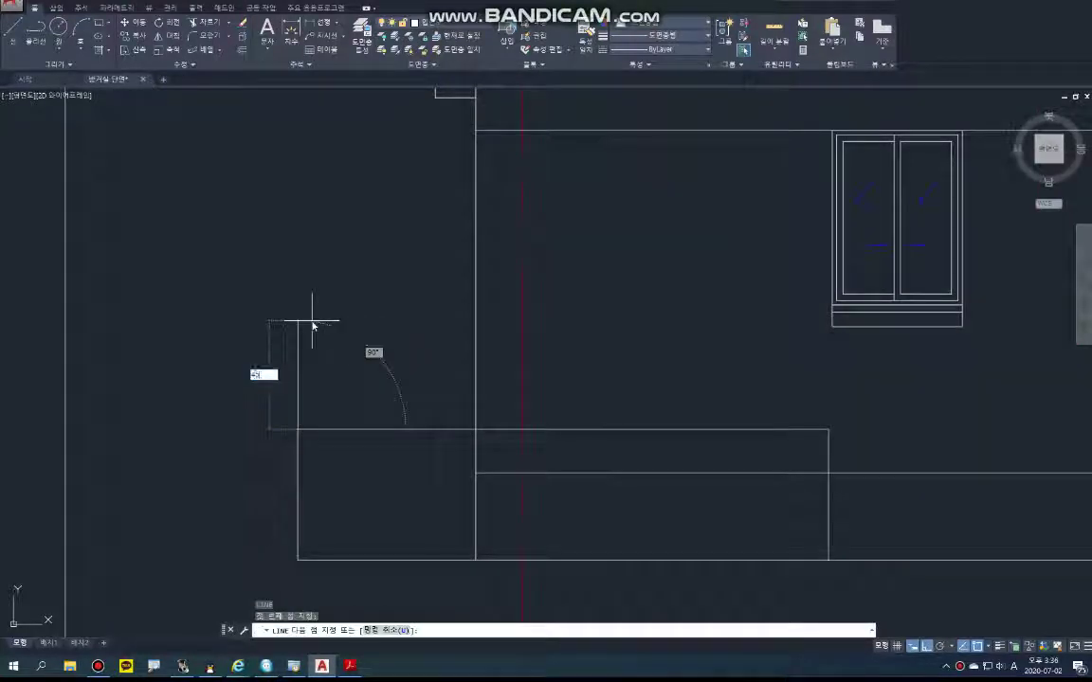
pyautogui.click(477, 364)
pyautogui.press('Return')
# - Offset the raised part's outer vertical line 140 inwards
pyautogui.write('o')
pyautogui.press('Return')
pyautogui.press('Return')
pyautogui.click(297, 377)
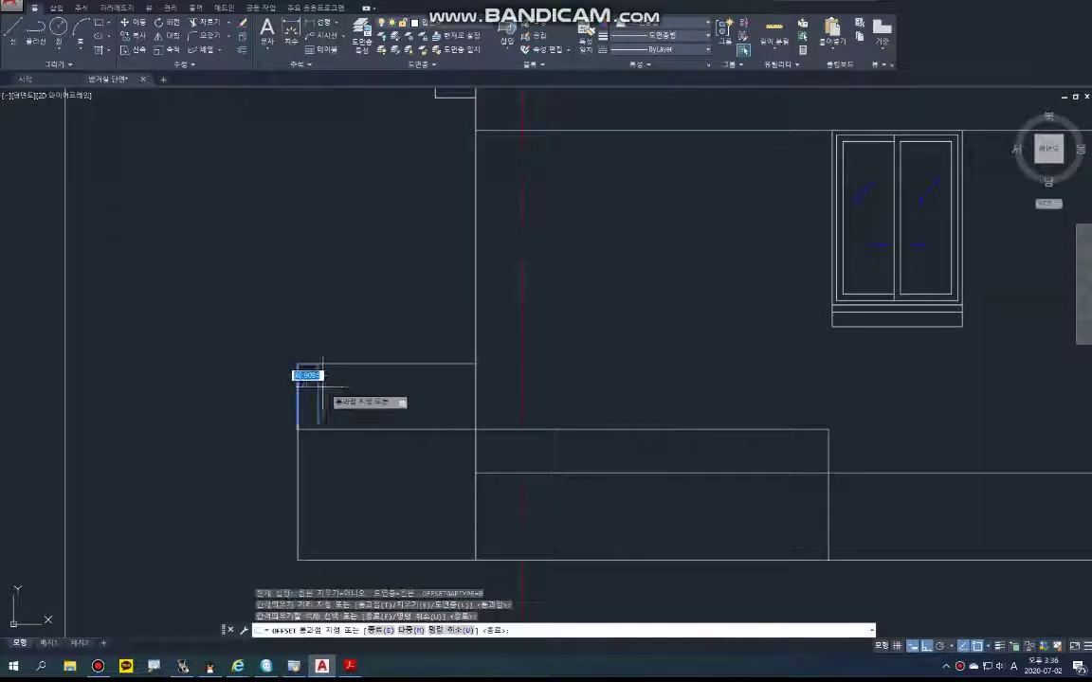
pyautogui.press('Escape')
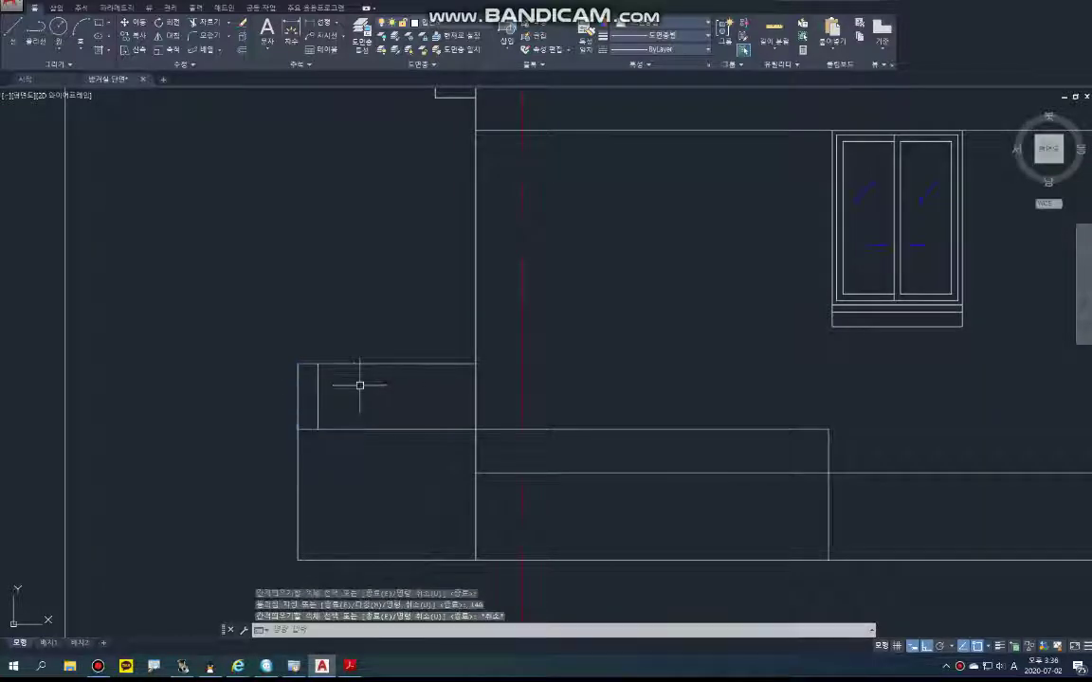
# - Trim the wall edge, plinth line and red centre line where they cross the stair base outline
pyautogui.scroll(-4, 374, 383)
pyautogui.scroll(3, 404, 418)
pyautogui.write('tr')
pyautogui.press('Return')
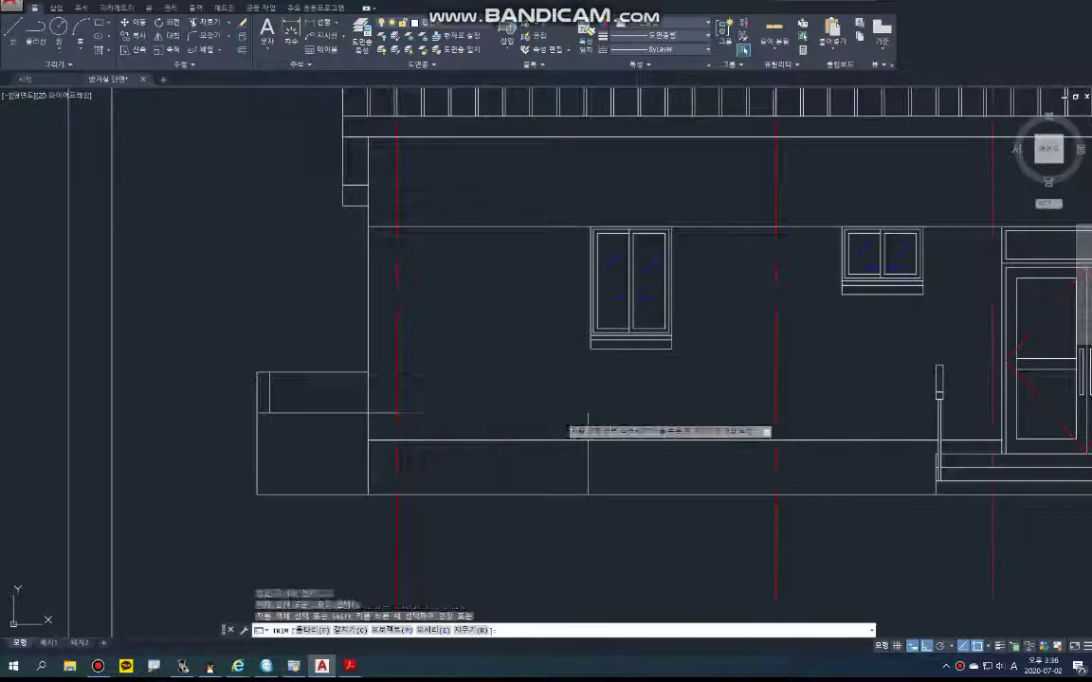
pyautogui.write('u')
pyautogui.press('Return')
pyautogui.click(545, 424)
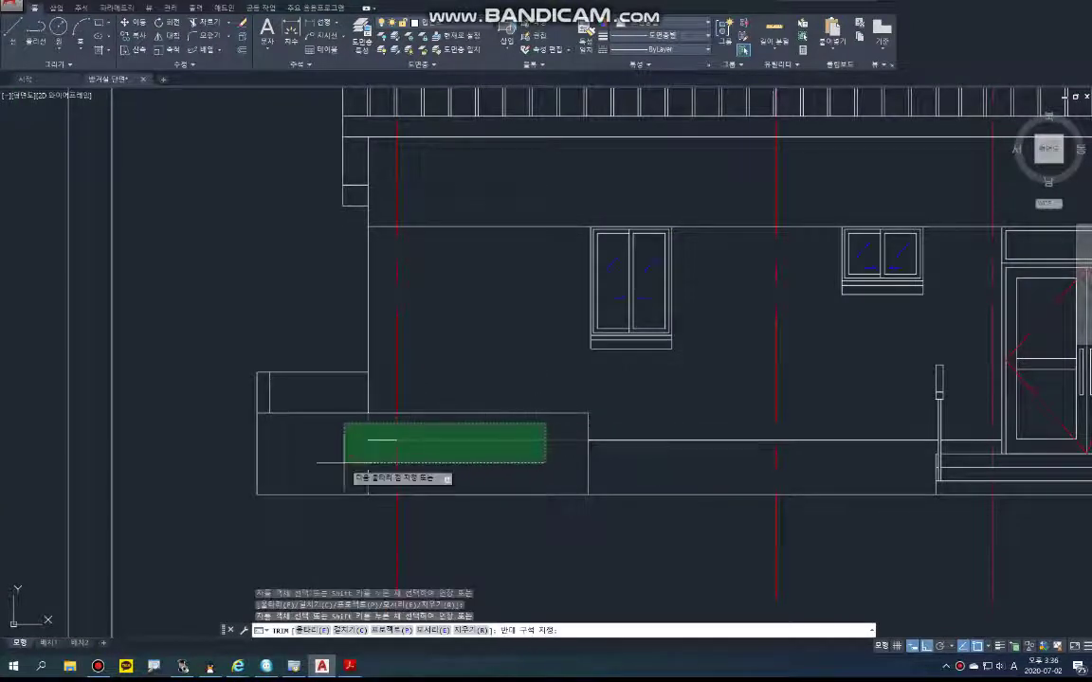
pyautogui.click(343, 463)
pyautogui.press('Return')
# - Erase the leftover line segments inside the stair base outline
pyautogui.click(405, 452)
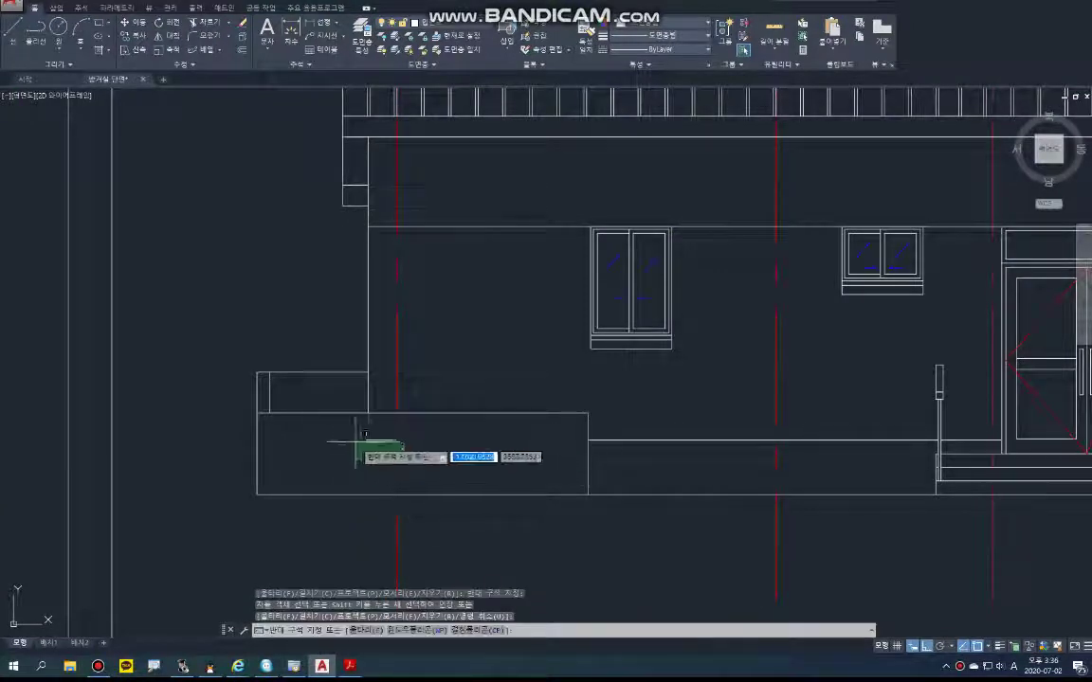
pyautogui.click(356, 441)
pyautogui.click(414, 459)
pyautogui.click(355, 432)
pyautogui.press('Delete')
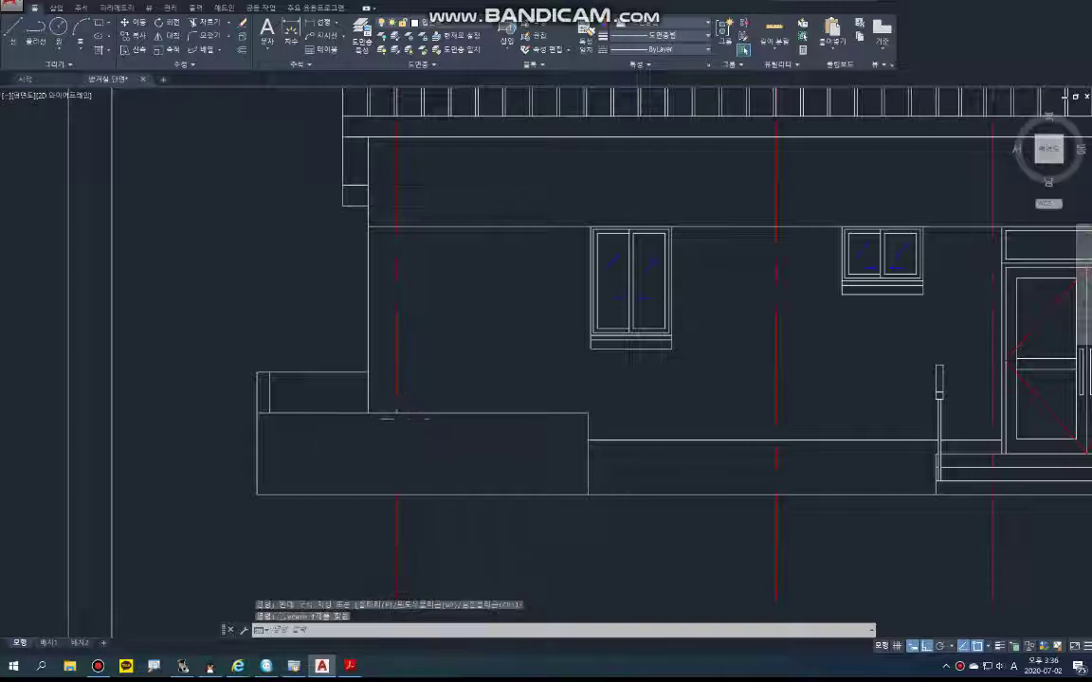
# - Draw a canopy slab 220 thick on the window head line, spanning the same width as the stair base
pyautogui.scroll(-2, 369, 436)
pyautogui.scroll(2, 336, 396)
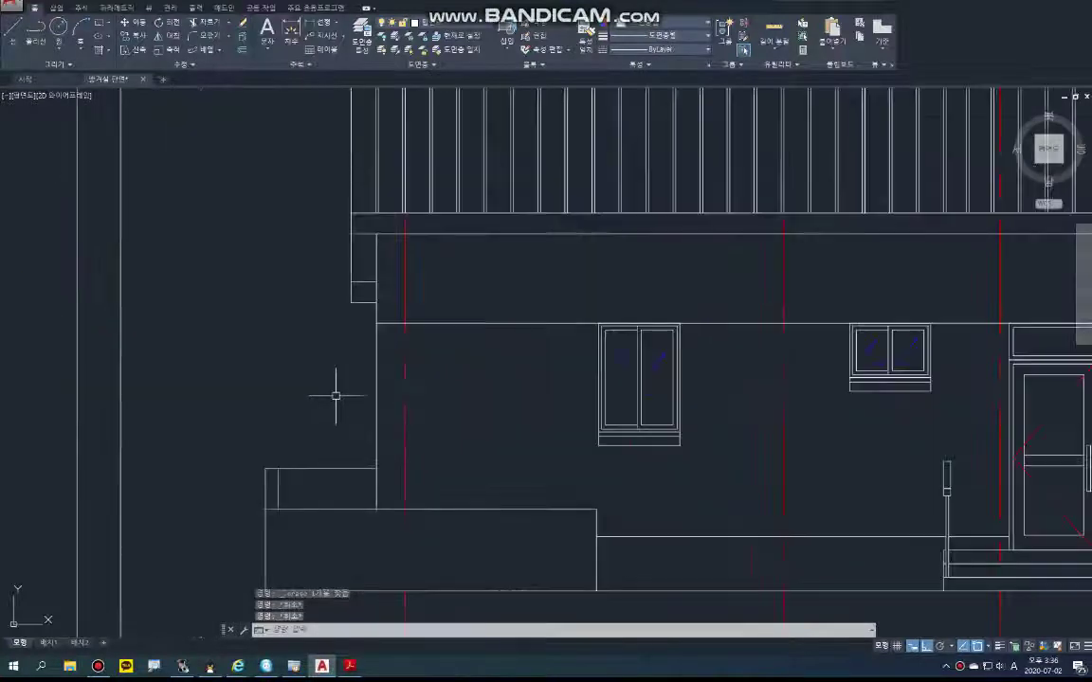
pyautogui.write('l')
pyautogui.press('Return')
pyautogui.click(376, 323)
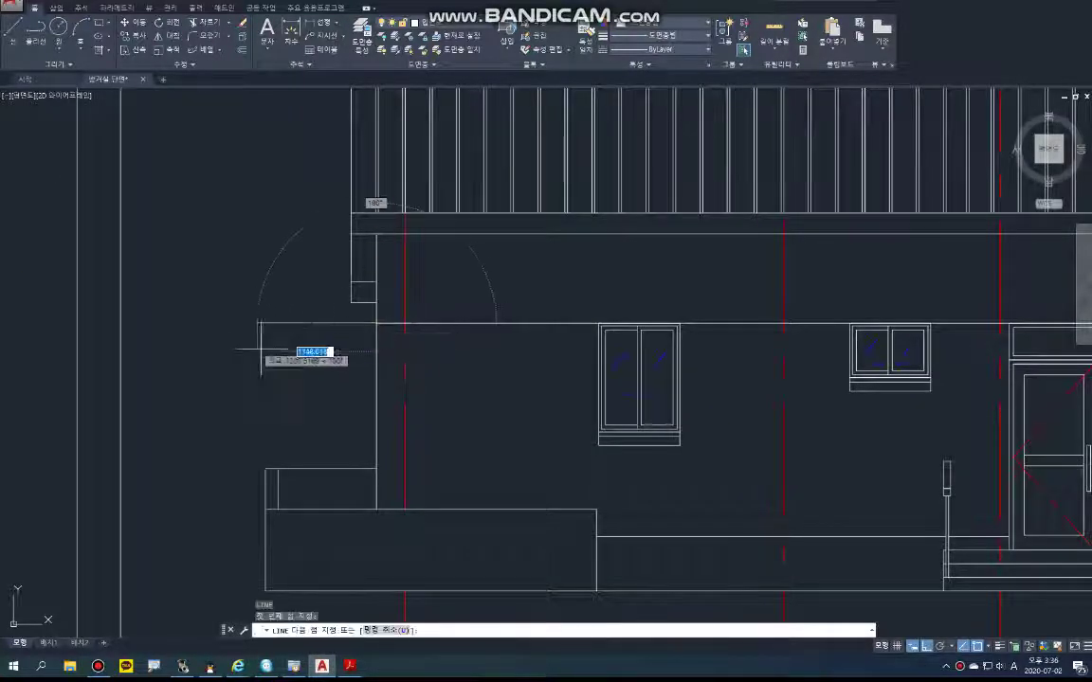
pyautogui.click(265, 324)
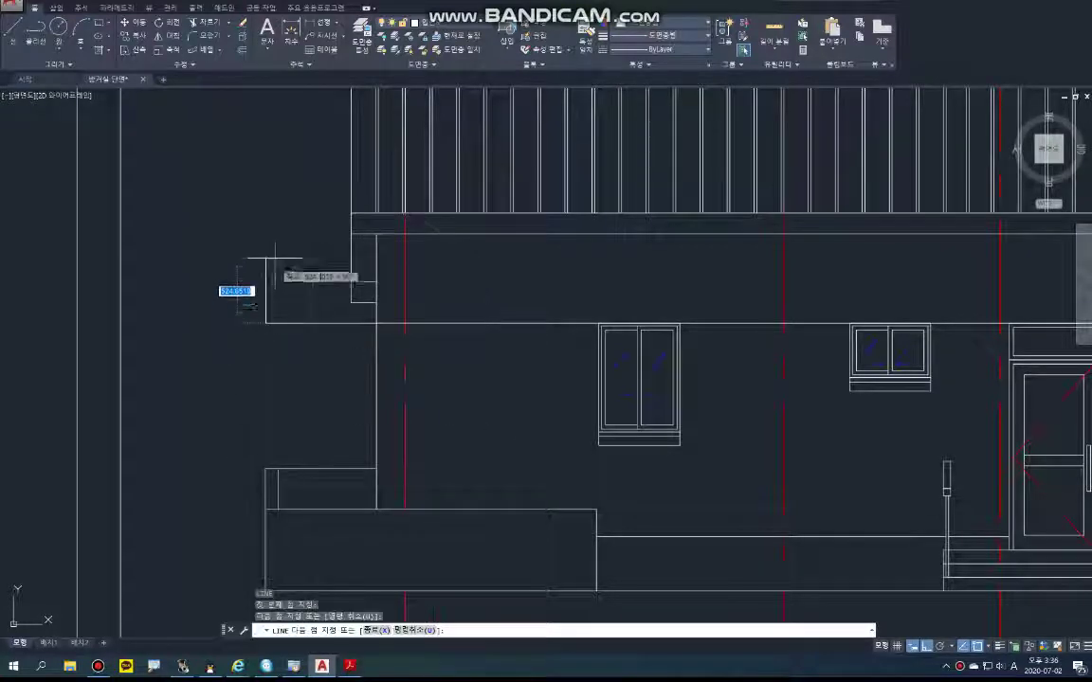
pyautogui.write('220')
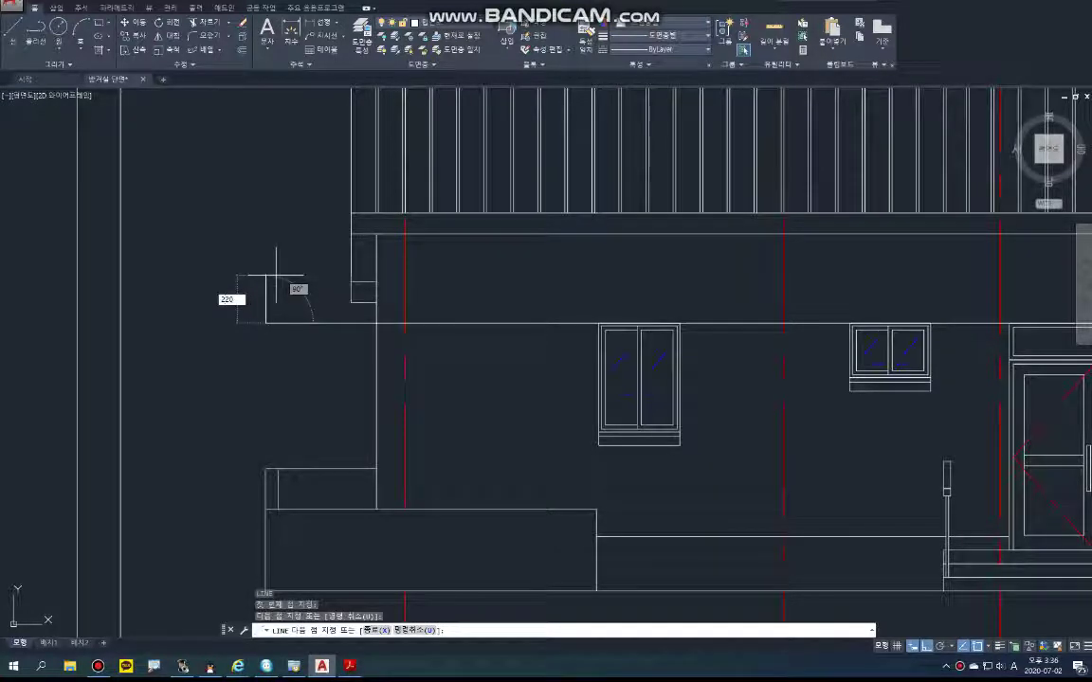
pyautogui.press('Return')
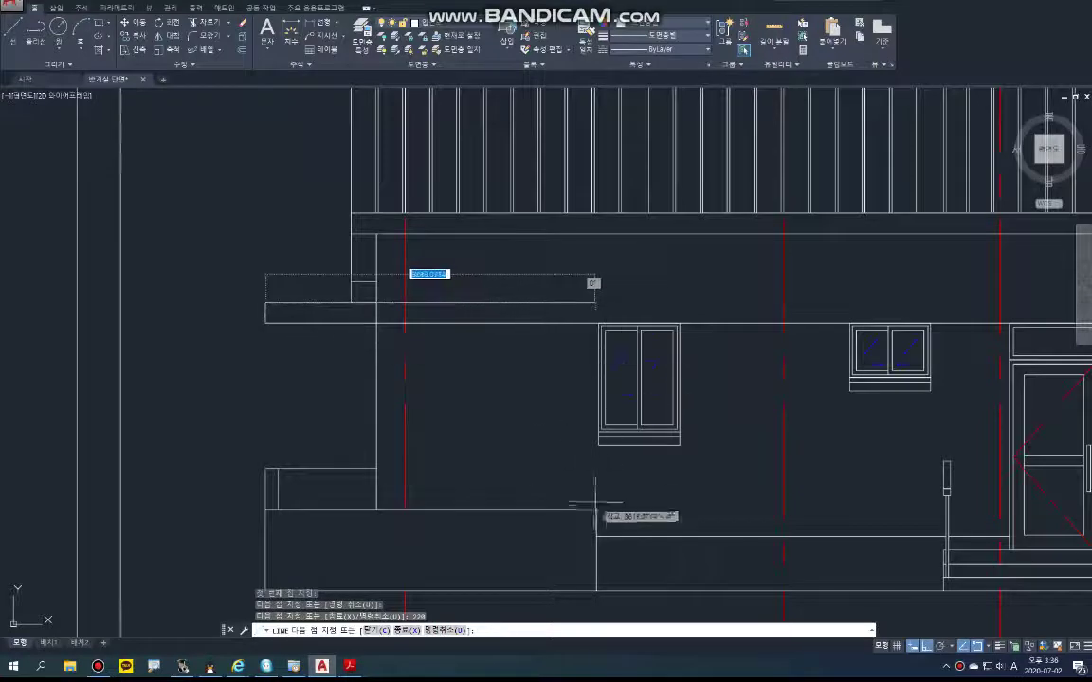
pyautogui.press('F8')
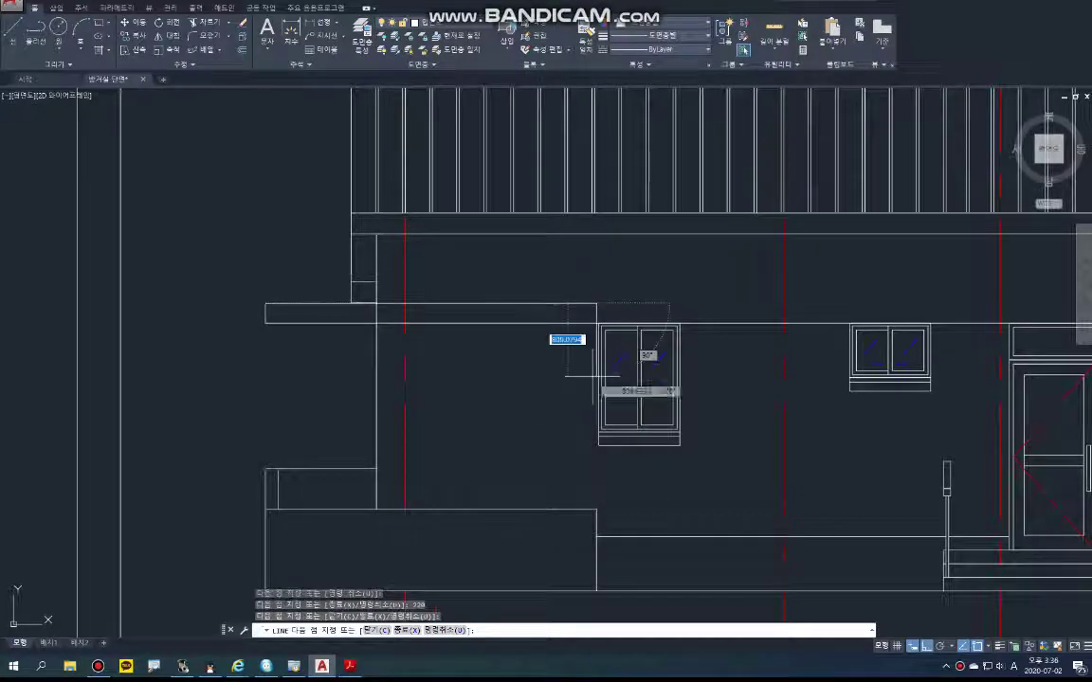
pyautogui.click(597, 303)
pyautogui.press('Escape')
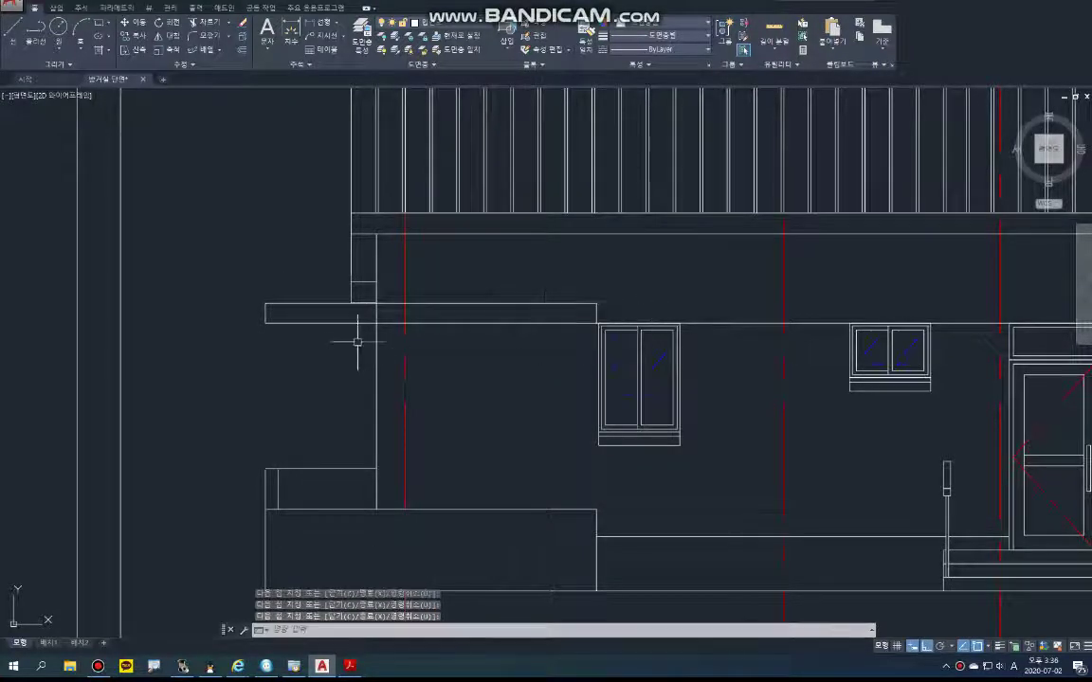
# - Trim the wall and eaves lines crossing the canopy slab
pyautogui.scroll(2, 360, 327)
pyautogui.write('tr')
pyautogui.press('Return')
pyautogui.press('Return')
pyautogui.scroll(-4, 370, 332)
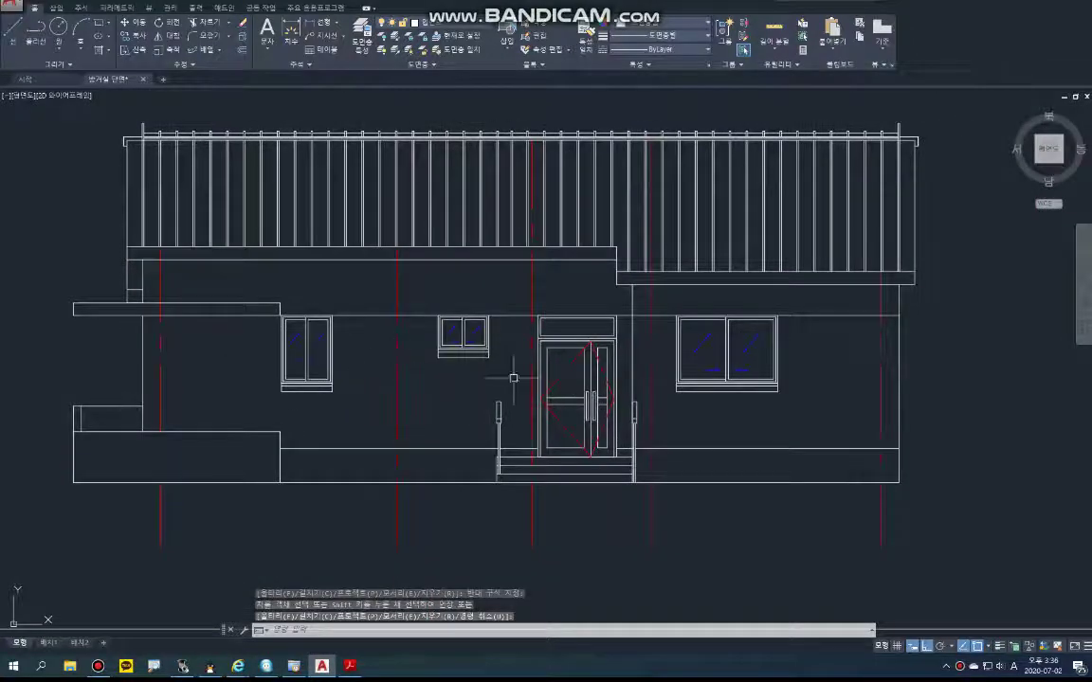
# - Examine the downspout beneath the eaves in the section drawing and the matching end wall on the elevation
pyautogui.moveTo(513, 378); pyautogui.dragTo(377, 377, button='middle')
pyautogui.moveTo(804, 382); pyautogui.dragTo(628, 382, button='middle')
pyautogui.scroll(2, 620, 382)
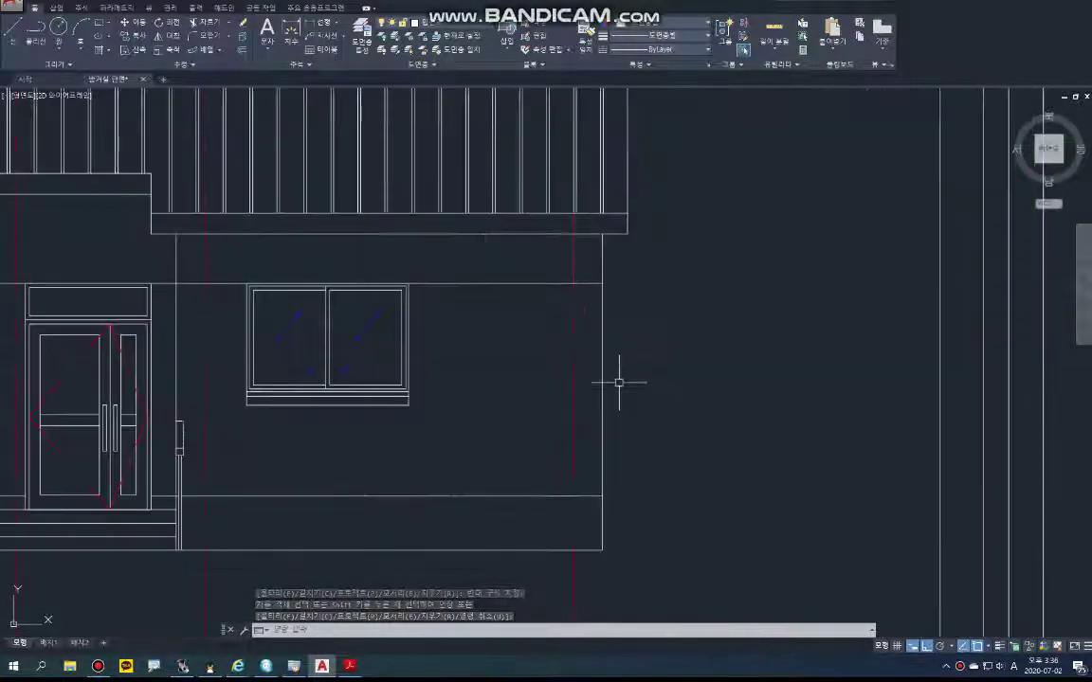
pyautogui.scroll(-4, 511, 382)
pyautogui.moveTo(290, 381); pyautogui.dragTo(426, 378, button='middle')
pyautogui.scroll(3, 356, 386)
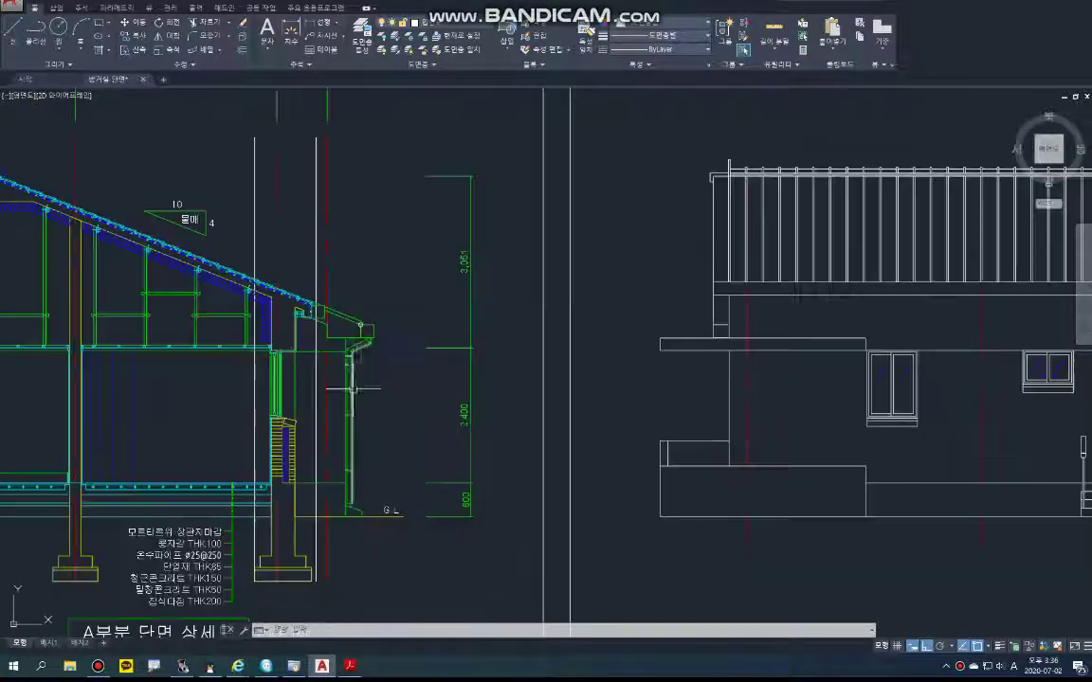
pyautogui.scroll(-4, 347, 371)
pyautogui.moveTo(688, 379); pyautogui.dragTo(407, 379, button='middle')
pyautogui.scroll(4, 408, 379)
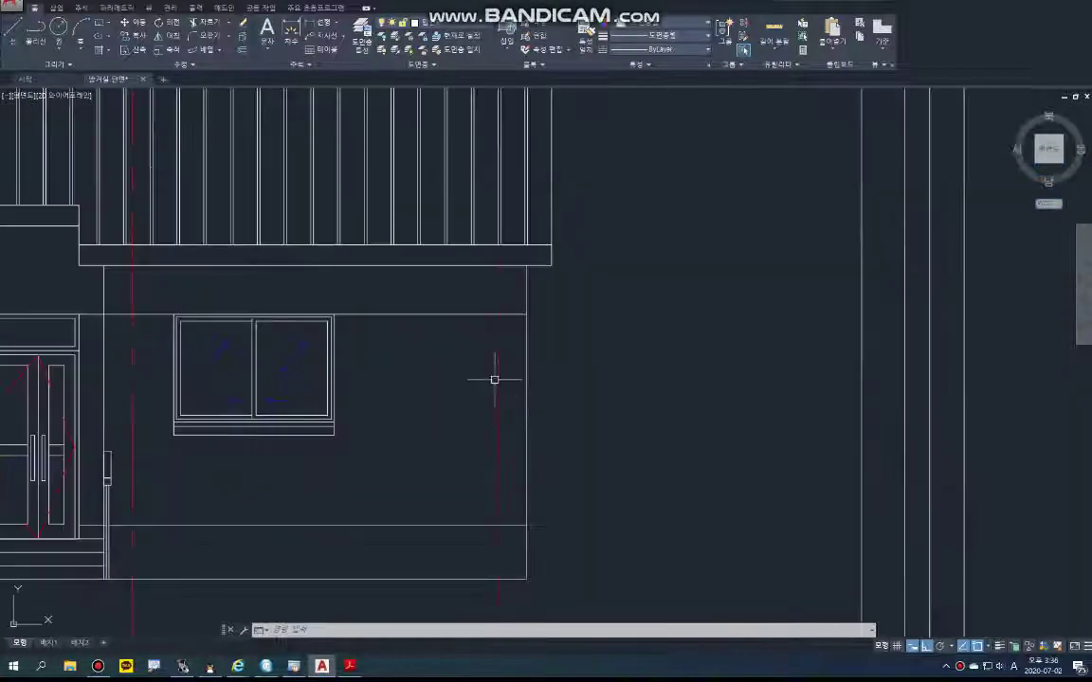
# - Draw a downspout outline 90 wide beside the right end wall, from the eaves underside down to just above ground
pyautogui.write('l')
pyautogui.press('Return')
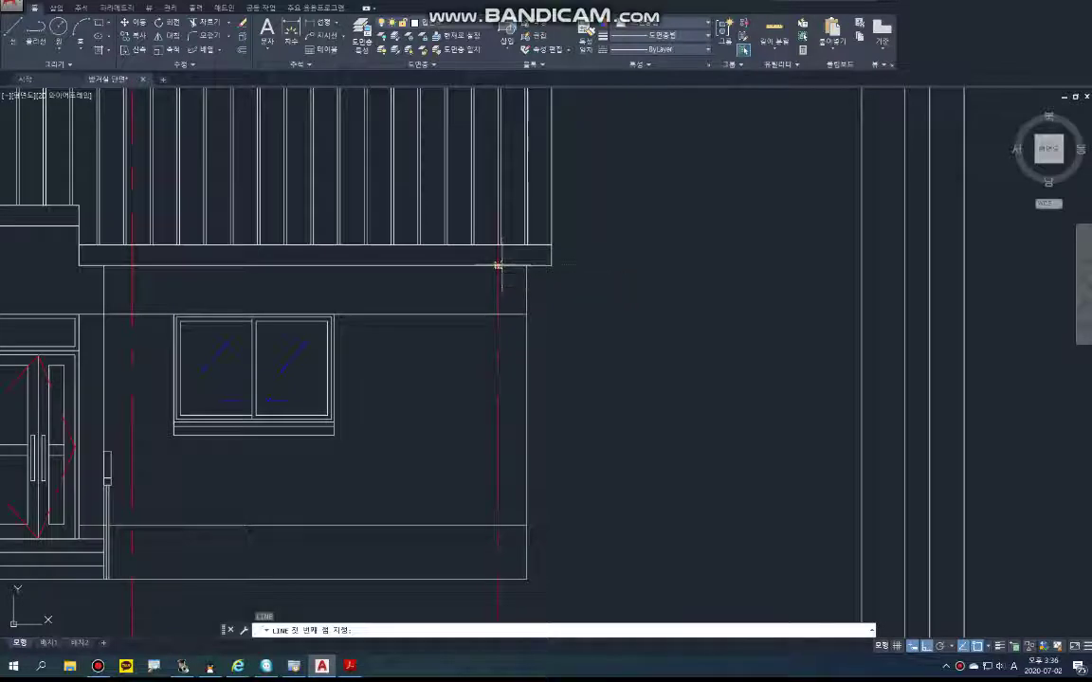
pyautogui.click(499, 553)
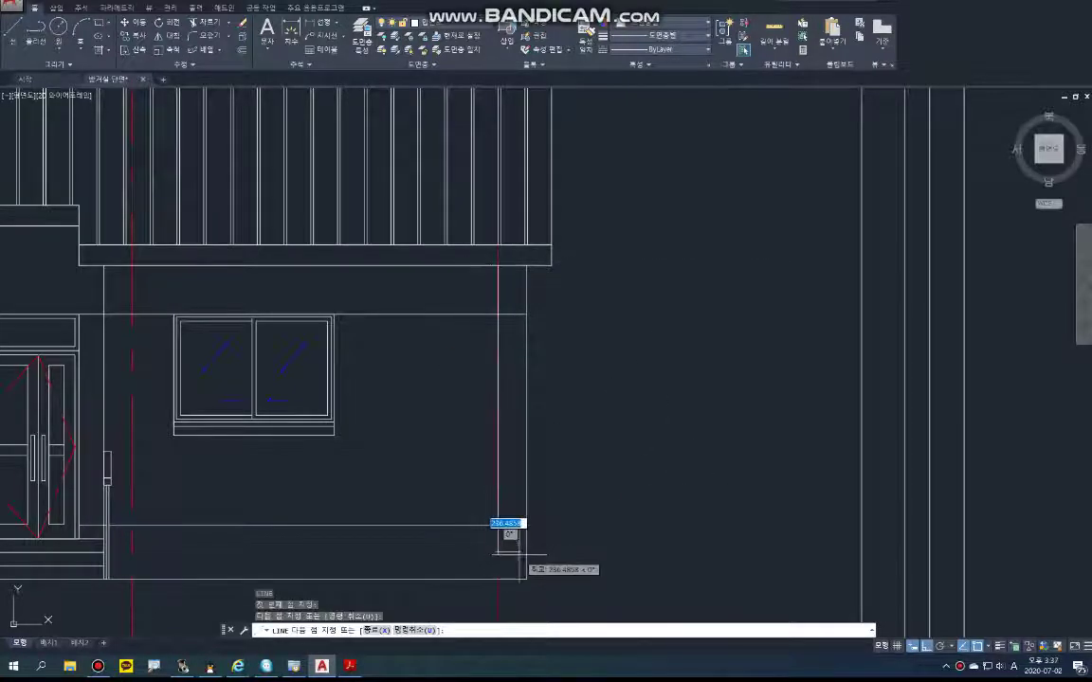
pyautogui.write('90')
pyautogui.press('Return')
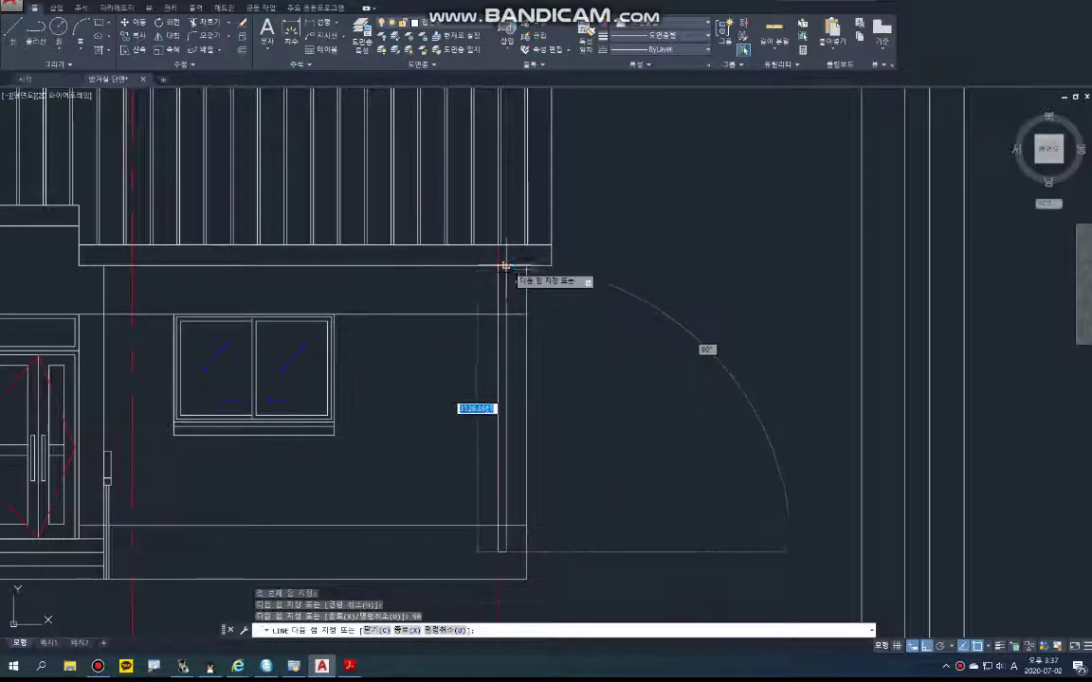
pyautogui.press('Return')
# - Draw a bracket line across the downspout just below the window head line and offset it by 20
pyautogui.scroll(5, 503, 317)
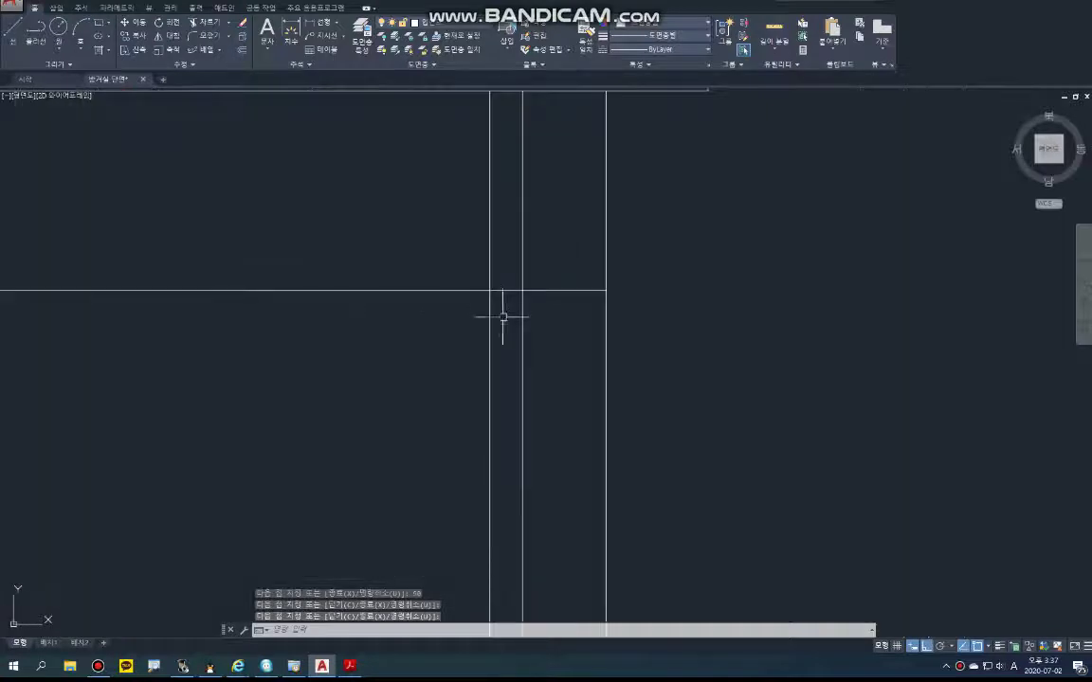
pyautogui.press('Return')
pyautogui.click(490, 334)
pyautogui.click(522, 333)
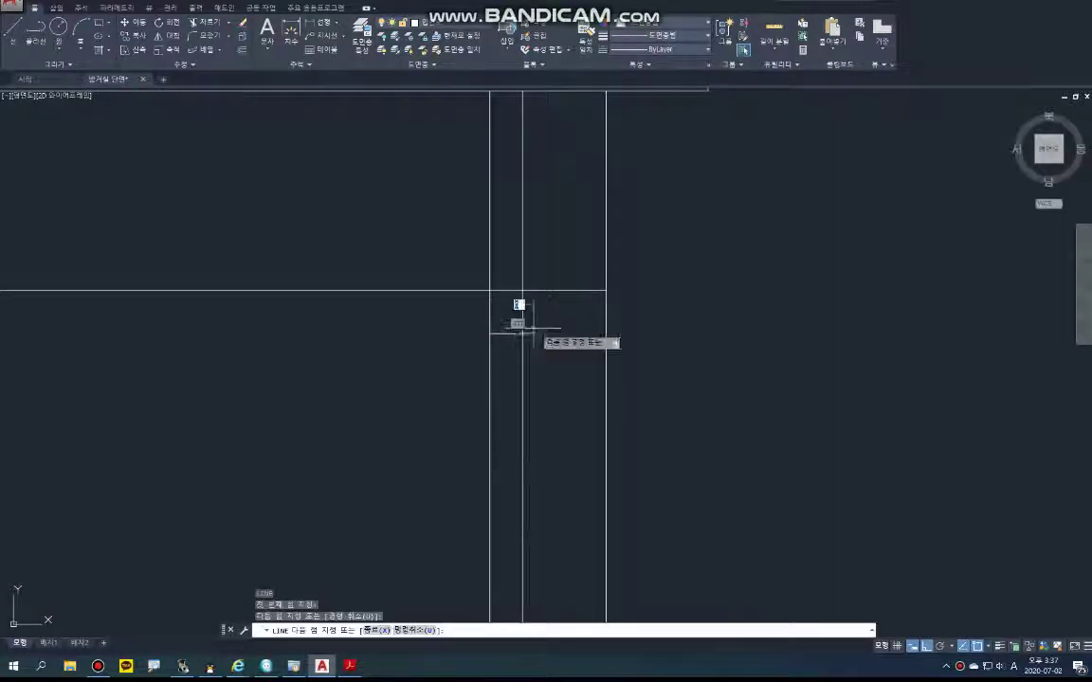
pyautogui.press('Return')
pyautogui.write('o')
pyautogui.press('Return')
pyautogui.press('Return')
pyautogui.click(503, 333)
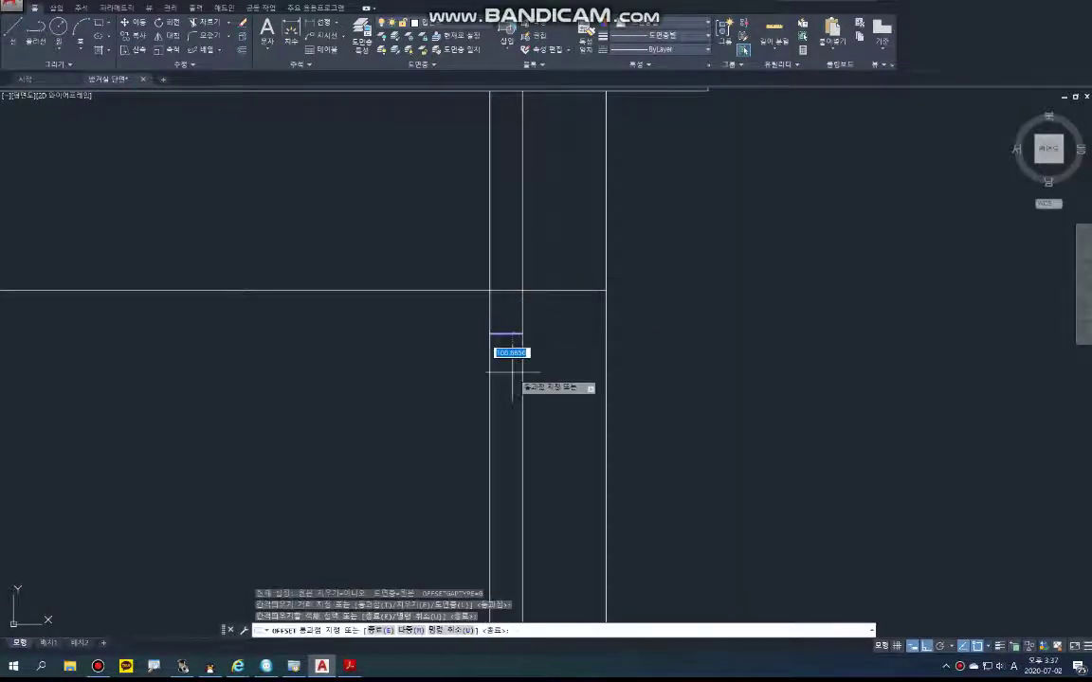
pyautogui.write('20')
pyautogui.press('Return')
pyautogui.press('Escape')
pyautogui.press('Escape')
# - Copy the pair of bracket lines straight down the downspout to two lower positions
pyautogui.scroll(-2, 522, 334)
pyautogui.write('c')
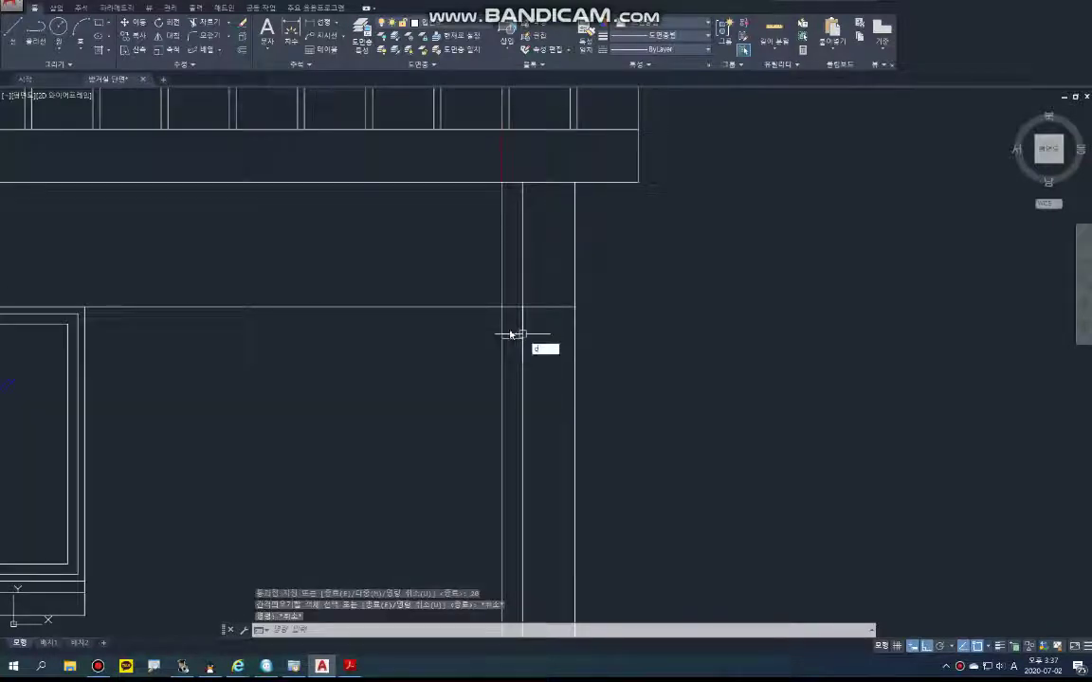
pyautogui.write('o')
pyautogui.press('Return')
pyautogui.moveTo(474, 324); pyautogui.dragTo(548, 361)
pyautogui.scroll(-2, 551, 363)
pyautogui.moveTo(551, 363); pyautogui.dragTo(521, 277, button='middle')
pyautogui.press('Return')
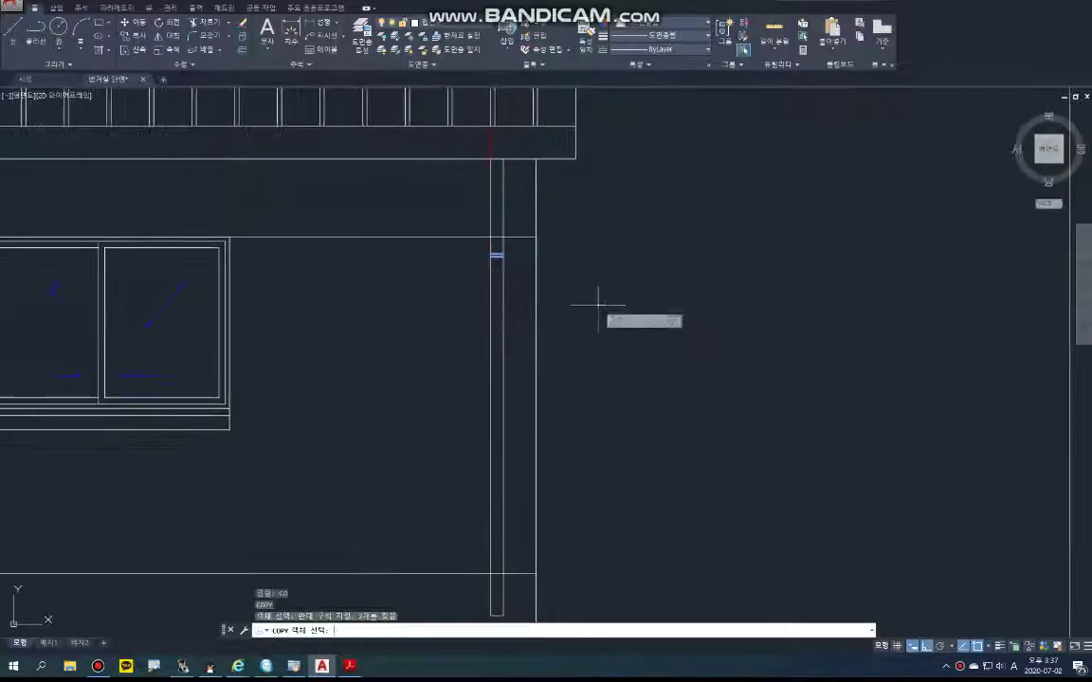
pyautogui.press('Return')
pyautogui.click(598, 305)
pyautogui.click(612, 451)
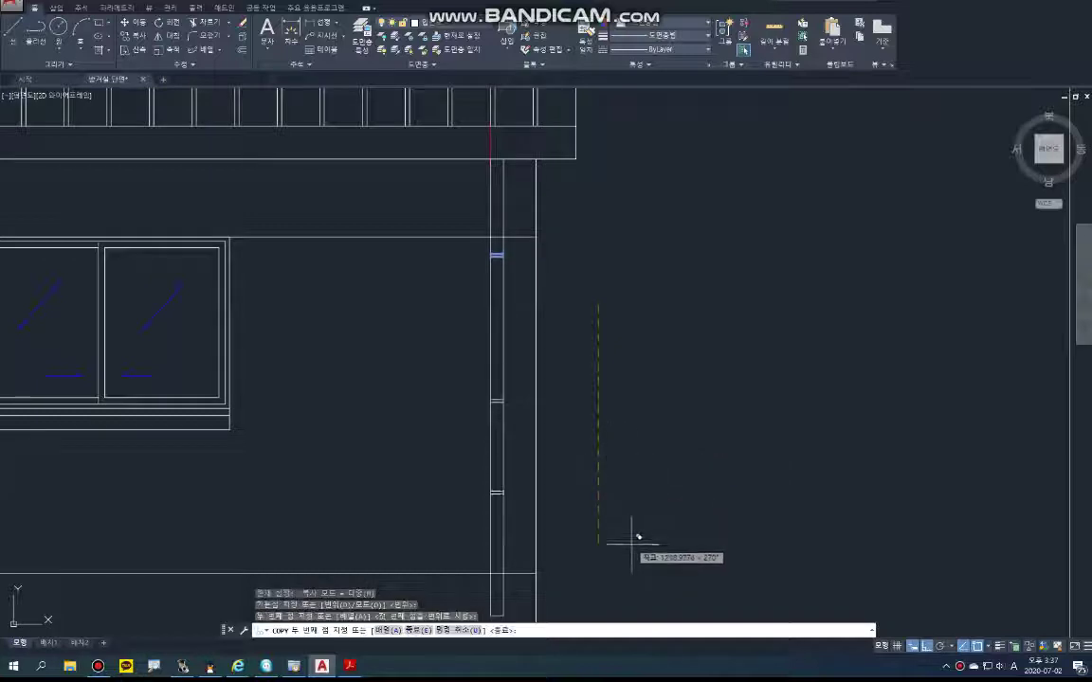
pyautogui.click(627, 581)
pyautogui.press('Return')
# - Draw a 200 by 200 rectangle on the ground line below the downspout as its base block
pyautogui.scroll(-2, 626, 499)
pyautogui.moveTo(620, 493); pyautogui.dragTo(573, 358, button='middle')
pyautogui.scroll(4, 536, 417)
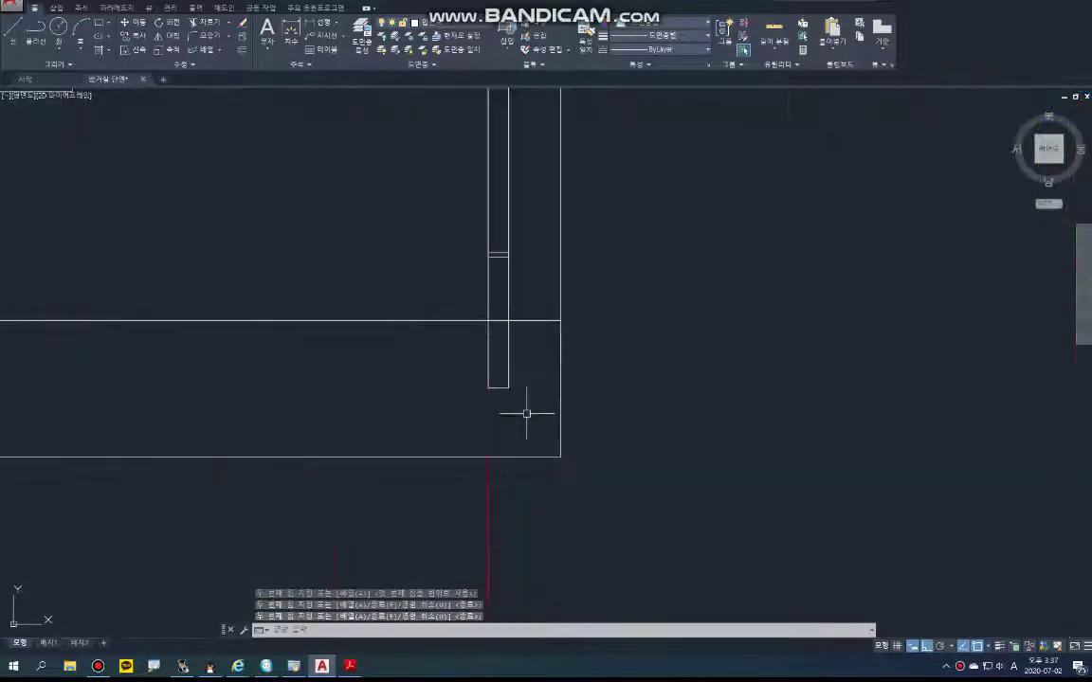
pyautogui.write('rec')
pyautogui.press('Return')
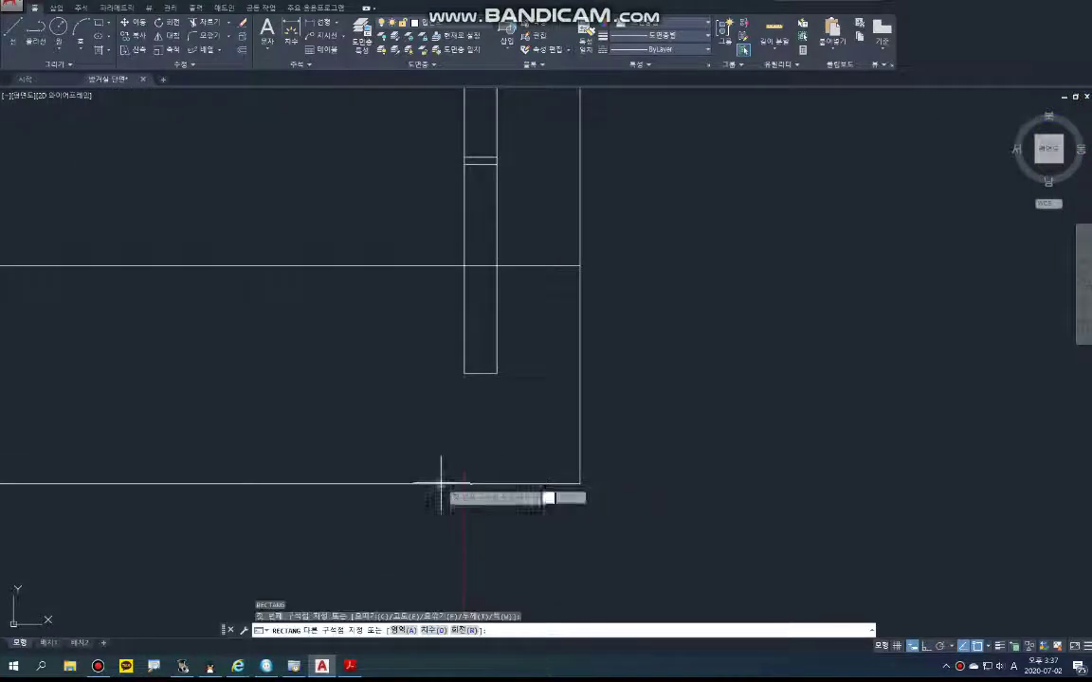
pyautogui.click(440, 483)
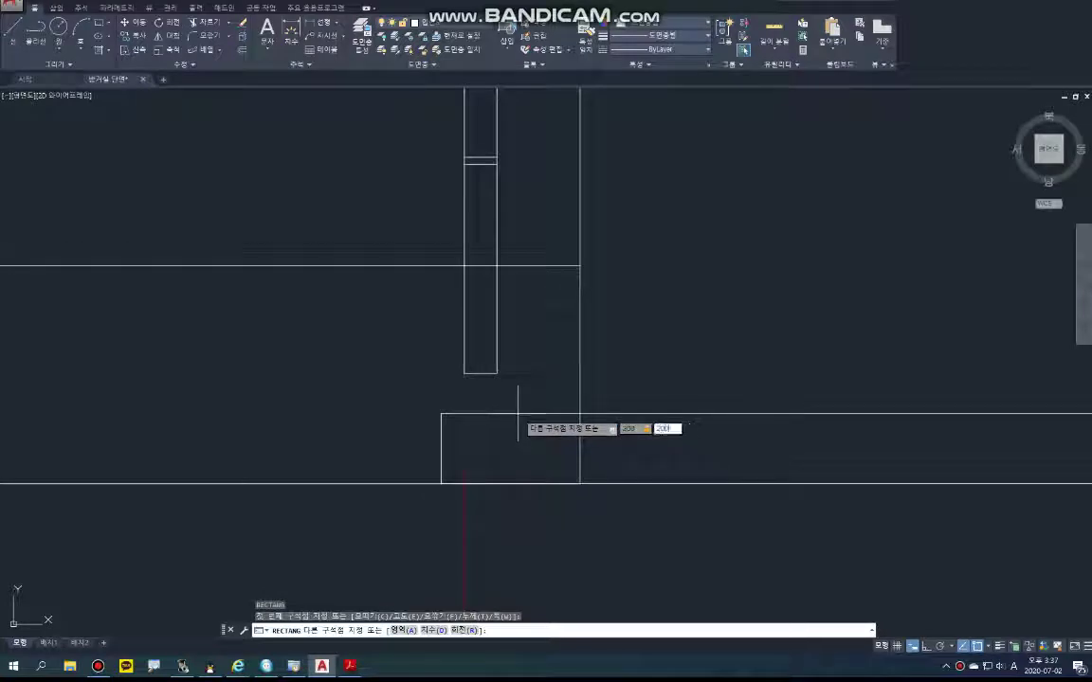
pyautogui.write('200,200')
pyautogui.press('Return')
# - Draw a horizontal line across the downspout's base block at mid-height
pyautogui.write('l')
pyautogui.press('Return')
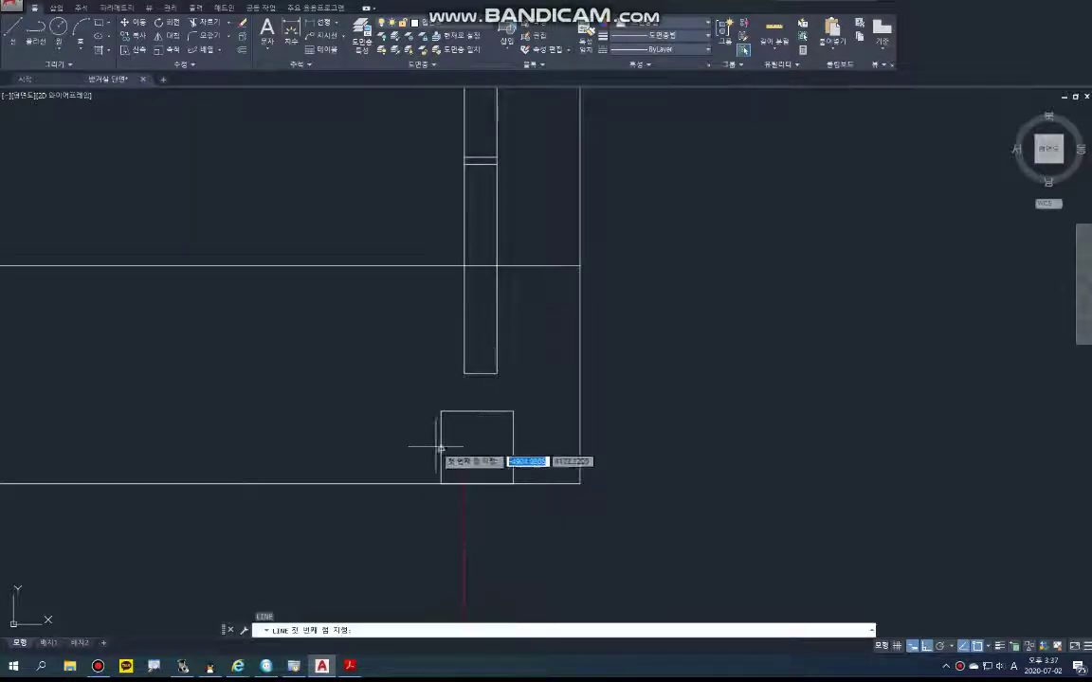
pyautogui.click(441, 447)
pyautogui.click(512, 447)
pyautogui.press('Return')
# - Move the base block and its middle line slightly to the right so it sits centred under the downspout
pyautogui.scroll(2, 530, 428)
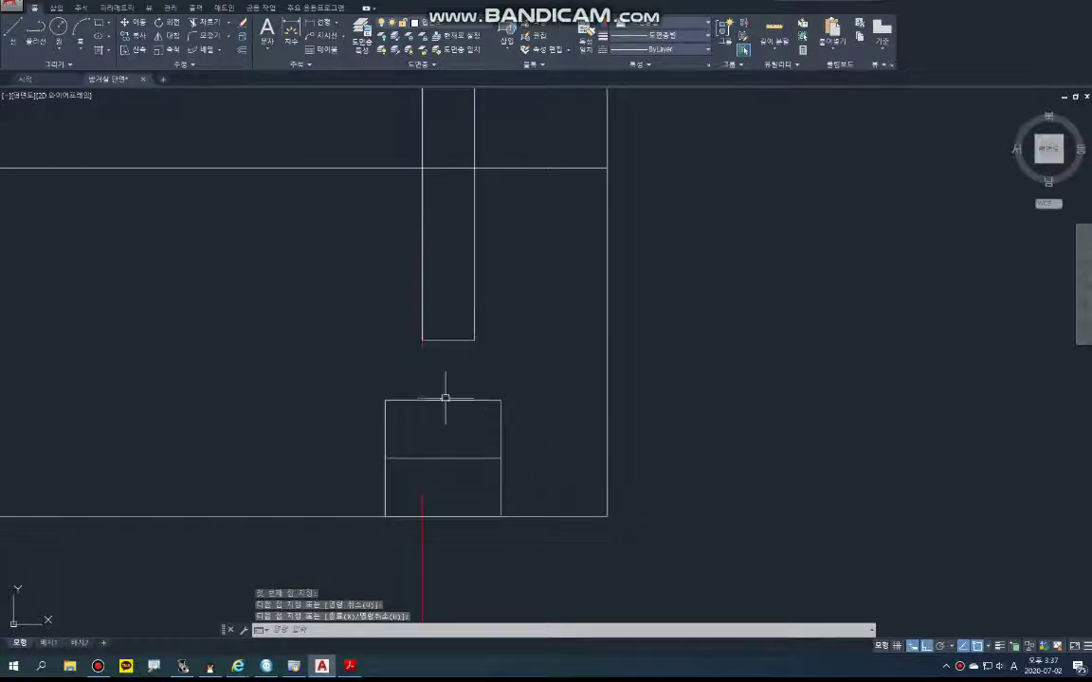
pyautogui.press('Return')
pyautogui.click(346, 357)
pyautogui.click(561, 572)
pyautogui.press('Return')
pyautogui.click(556, 477)
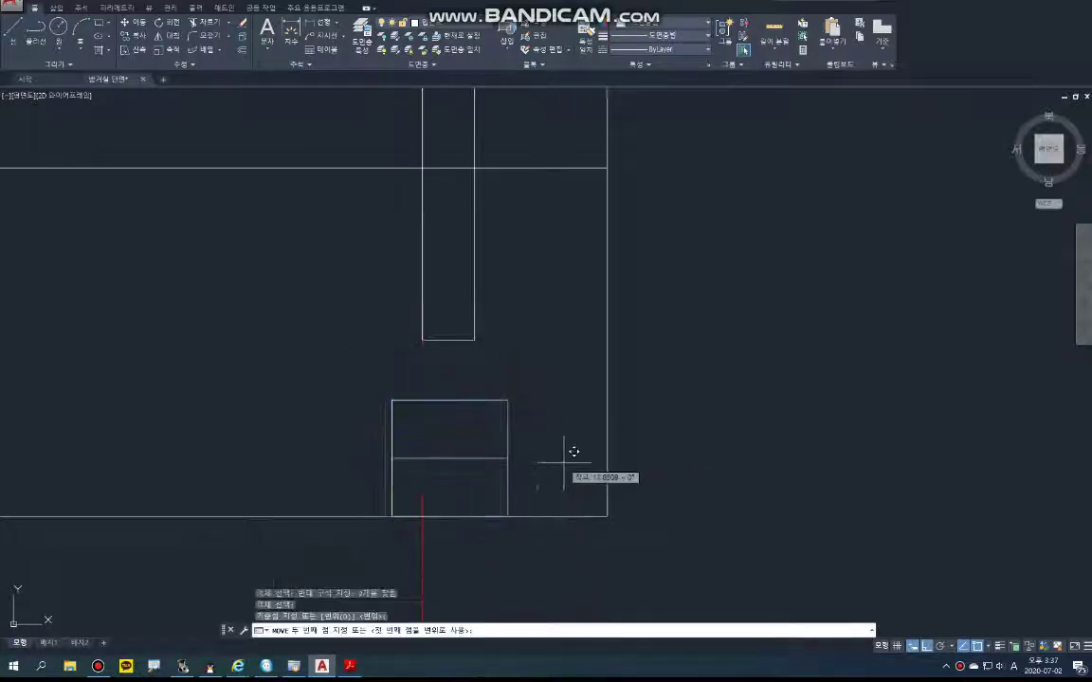
pyautogui.click(566, 462)
# - Trim the window head line and the plinth line where they cross the downspout
pyautogui.scroll(-5, 545, 369)
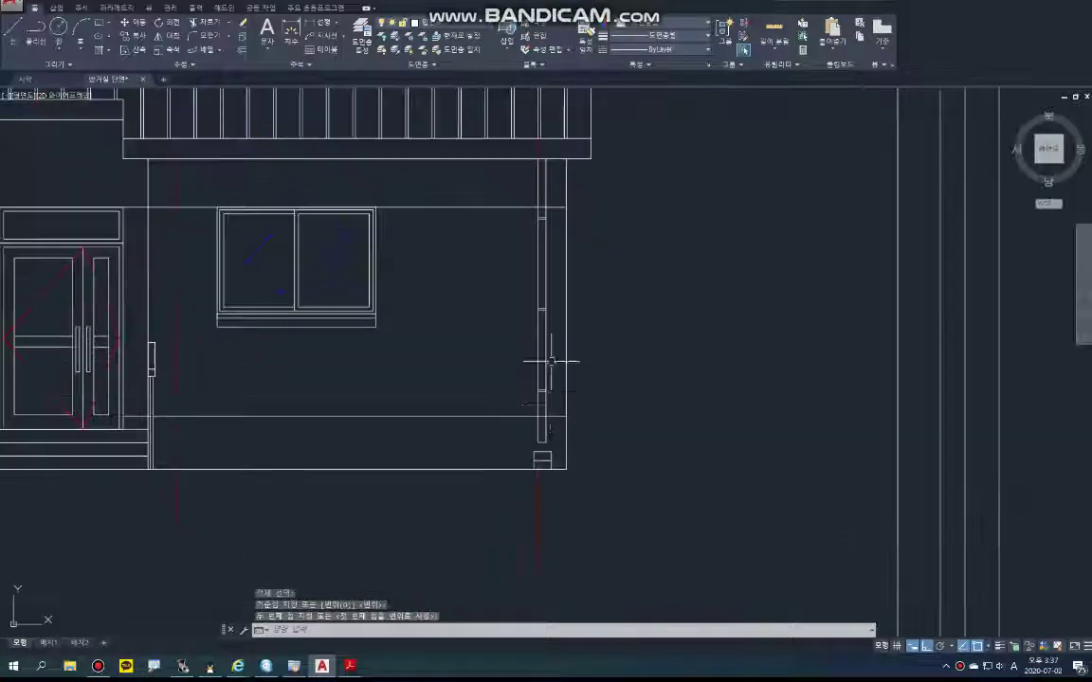
pyautogui.write('tr')
pyautogui.press('space')
pyautogui.press('space')
pyautogui.scroll(4, 546, 208)
pyautogui.click(536, 207)
pyautogui.scroll(-2, 547, 339)
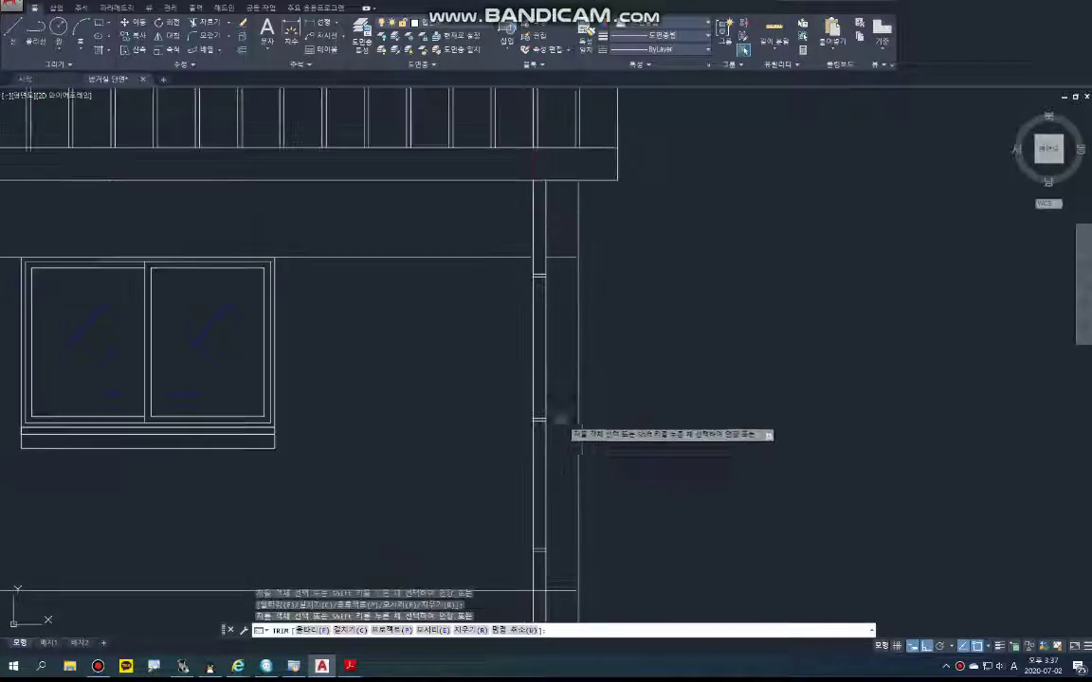
pyautogui.moveTo(561, 418); pyautogui.dragTo(553, 341, button='middle')
pyautogui.scroll(2, 533, 488)
pyautogui.click(527, 520)
pyautogui.press('space')
# - Copy the downspout with its brackets horizontally to the wall just left of the entrance door
pyautogui.scroll(-8, 602, 476)
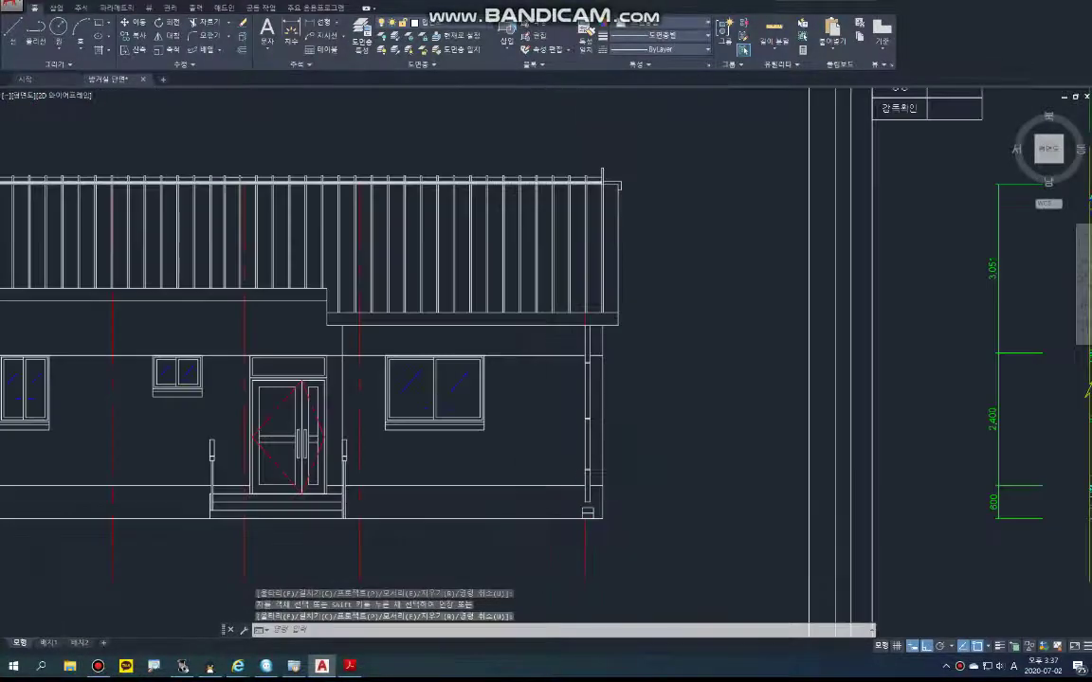
pyautogui.moveTo(618, 452); pyautogui.dragTo(645, 446, button='middle')
pyautogui.scroll(3, 587, 433)
pyautogui.write('c')
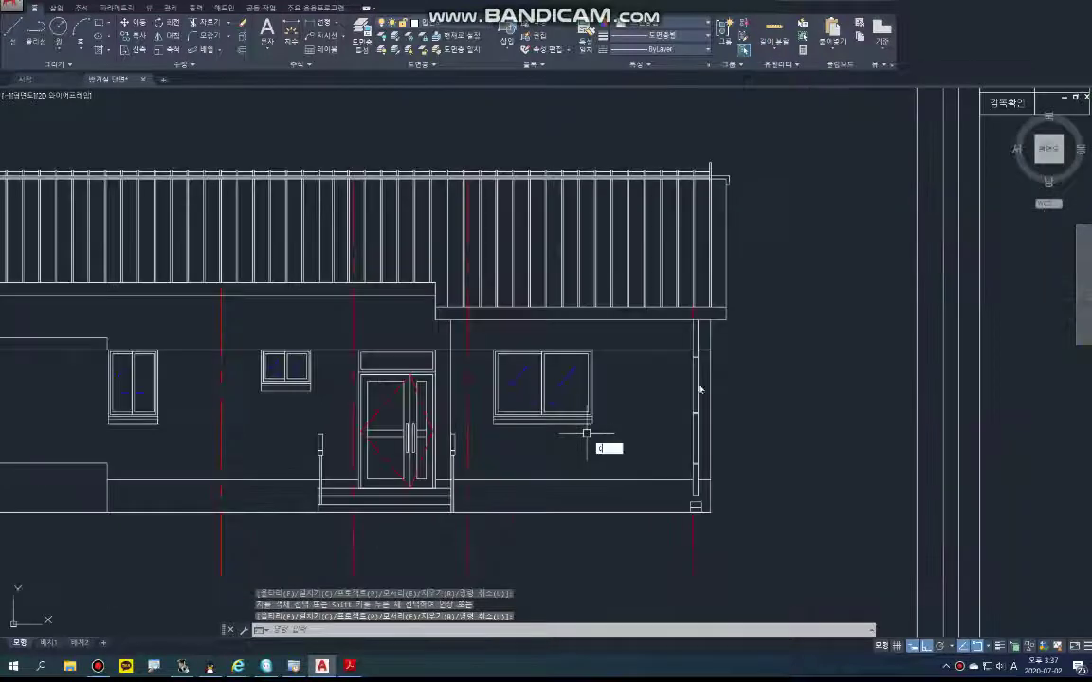
pyautogui.write('o')
pyautogui.press('space')
pyautogui.scroll(2, 690, 323)
pyautogui.scroll(-2, 696, 478)
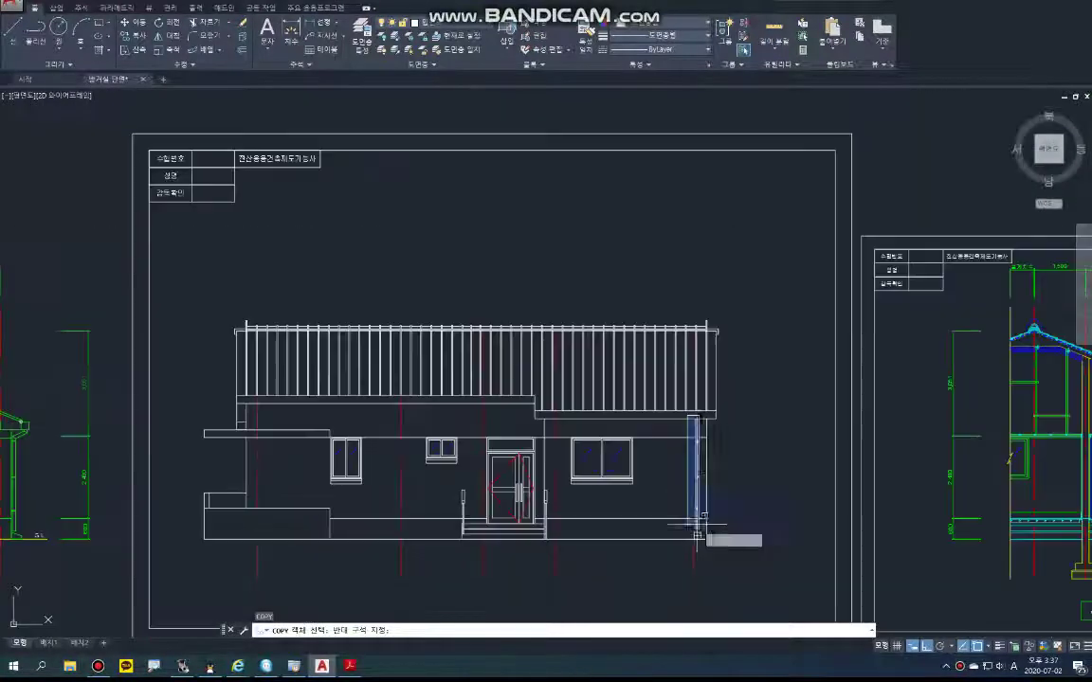
pyautogui.click(709, 523)
pyautogui.moveTo(575, 553); pyautogui.dragTo(571, 532, button='middle')
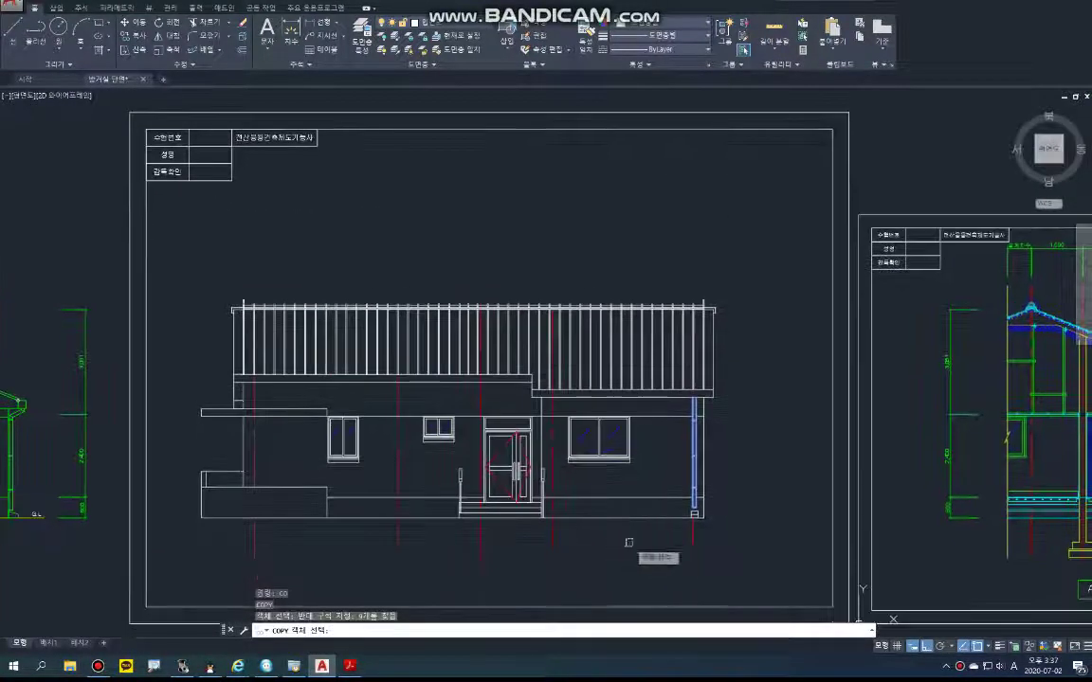
pyautogui.press('space')
pyautogui.click(647, 547)
pyautogui.scroll(4, 437, 561)
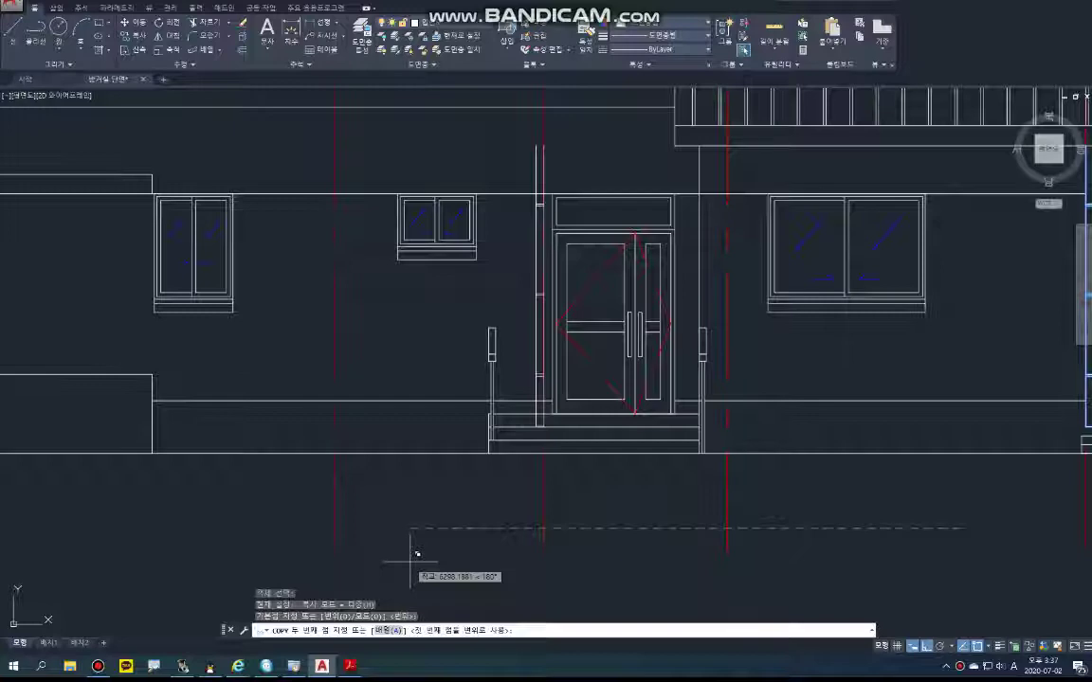
pyautogui.click(410, 561)
pyautogui.moveTo(322, 539); pyautogui.dragTo(529, 570, button='middle')
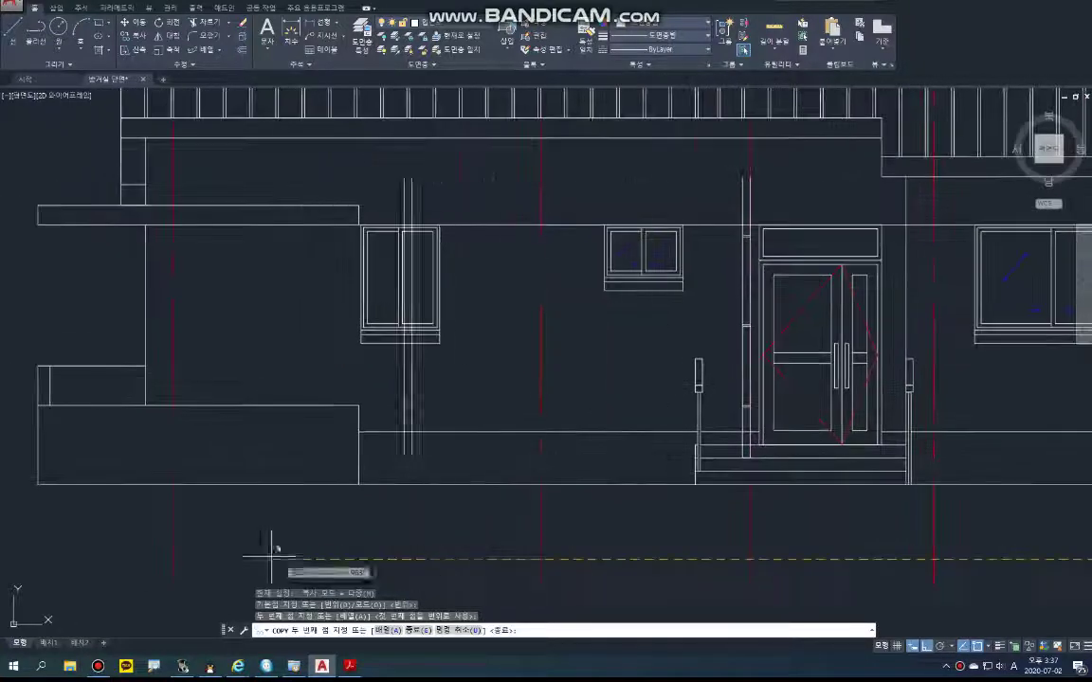
pyautogui.press('Escape')
# - Draw a vertical line from the eaves underside to the canopy top near the left wall edge and offset it by 90
pyautogui.scroll(5, 227, 275)
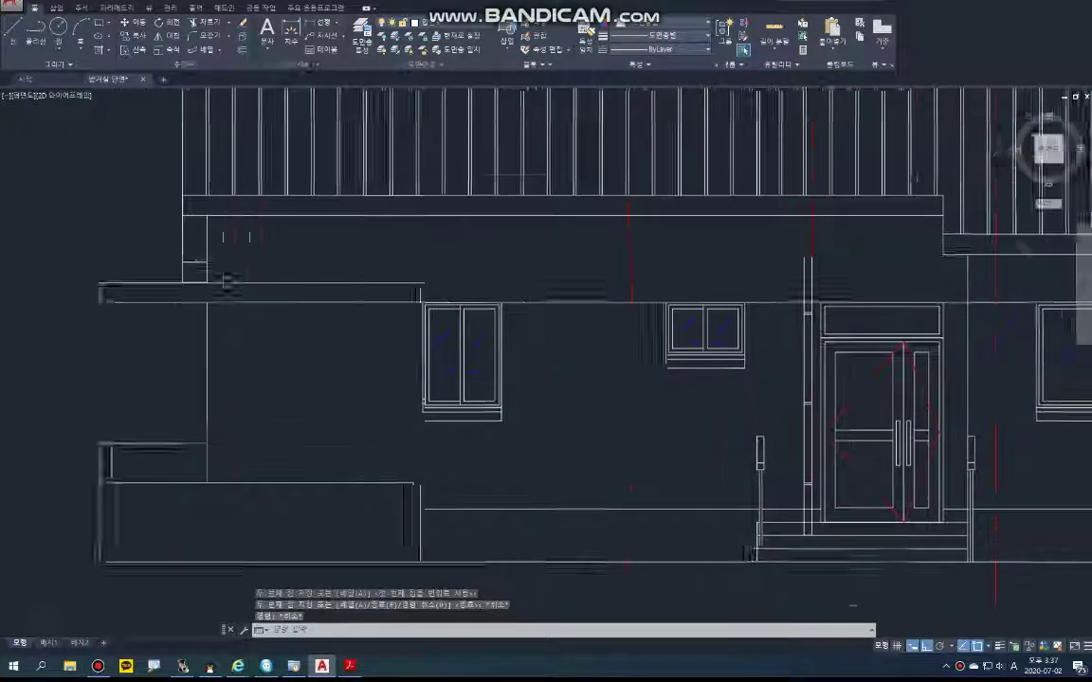
pyautogui.write('l')
pyautogui.press('Return')
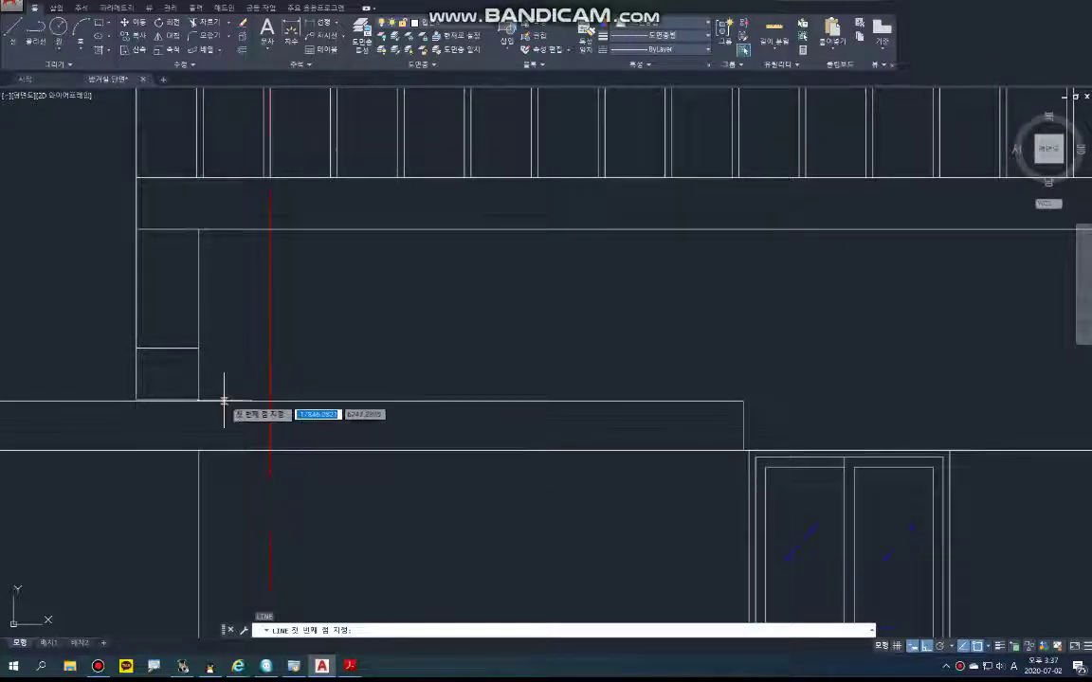
pyautogui.click(244, 230)
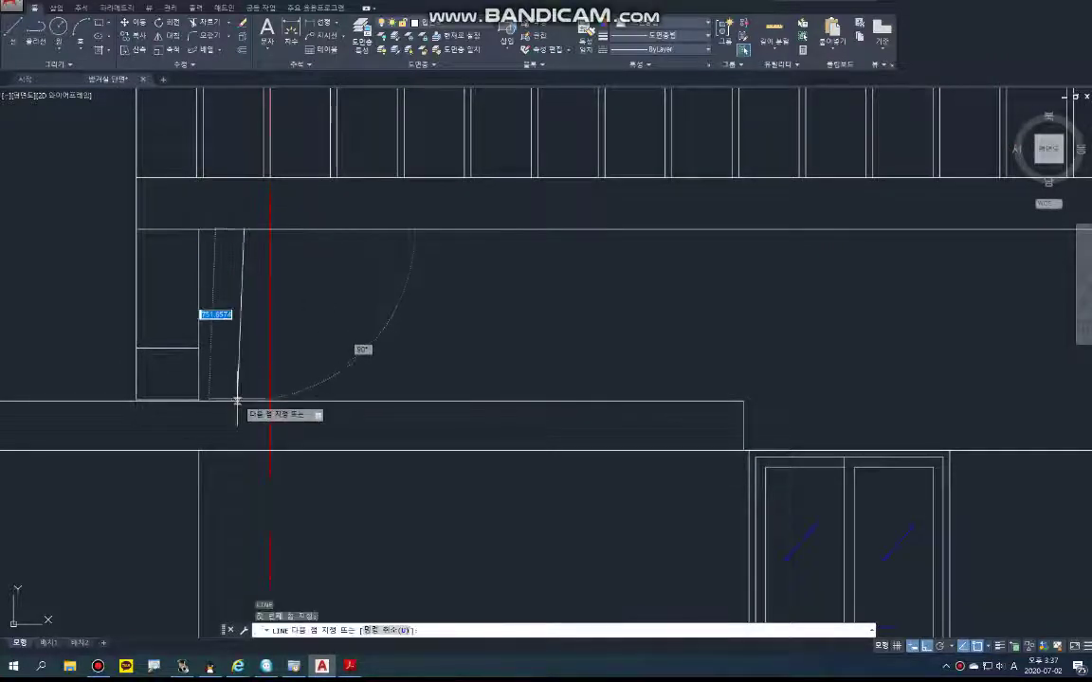
pyautogui.click(236, 400)
pyautogui.press('Return')
pyautogui.write('o')
pyautogui.press('Return')
pyautogui.press('Return')
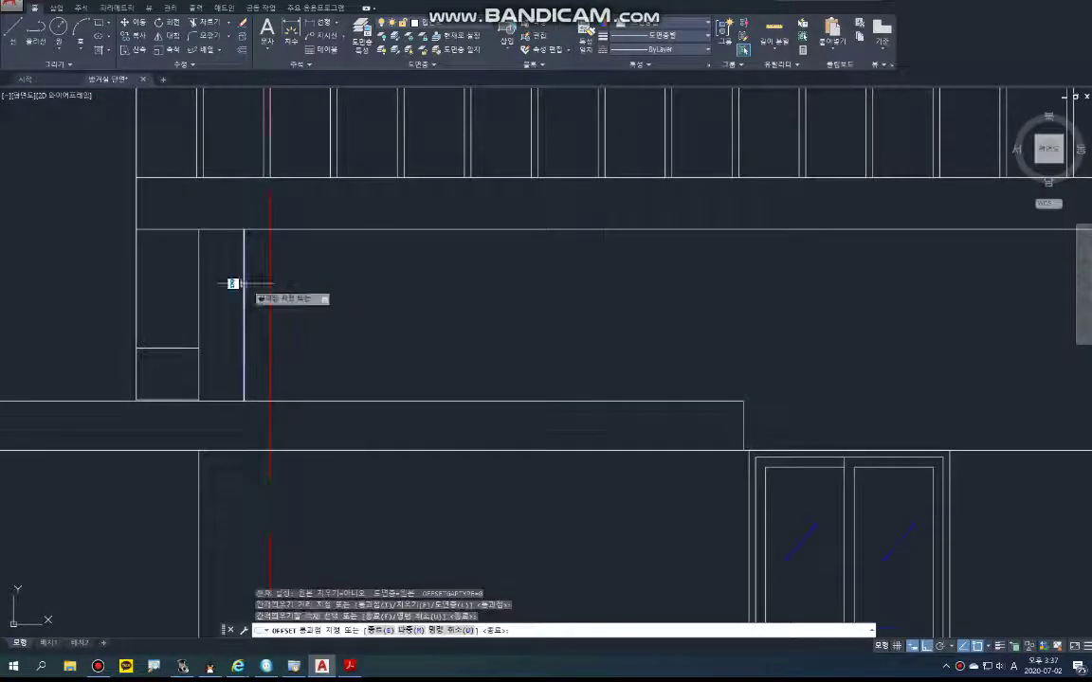
pyautogui.click(243, 283)
pyautogui.press('Return')
pyautogui.scroll(-6, 341, 304)
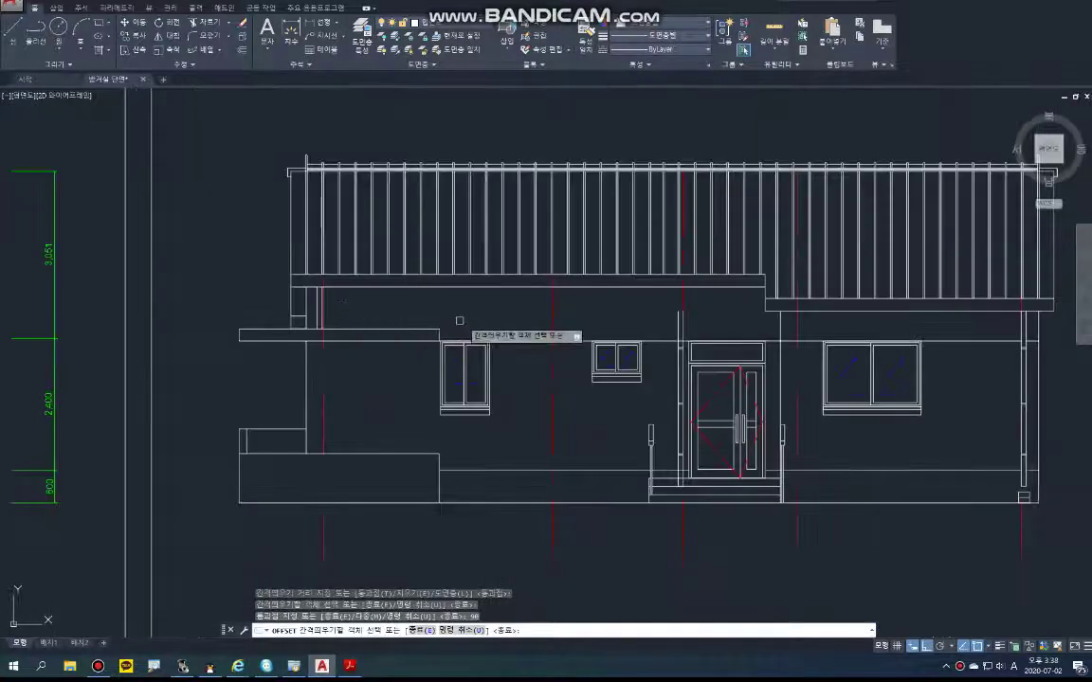
pyautogui.press('Return')
# - Extend both edges of the downspout beside the entrance up to the underside of the higher eaves
pyautogui.moveTo(663, 346); pyautogui.dragTo(359, 314, button='middle')
pyautogui.scroll(5, 403, 294)
pyautogui.write('ex')
pyautogui.press('Return')
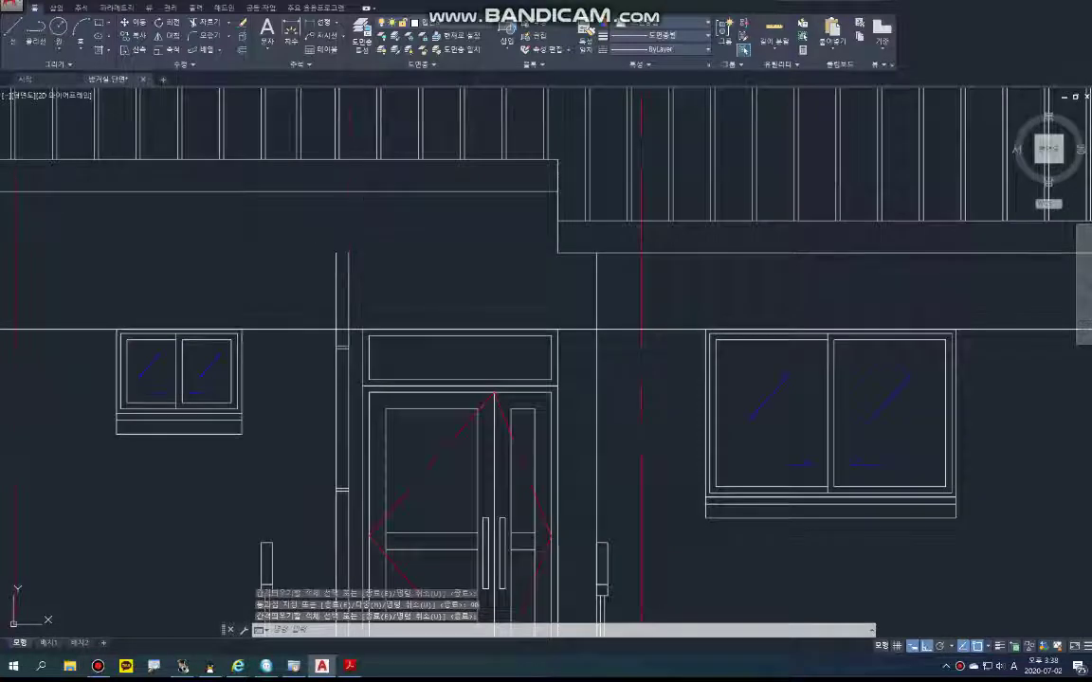
pyautogui.click(340, 199)
pyautogui.click(321, 185)
pyautogui.scroll(2, 343, 210)
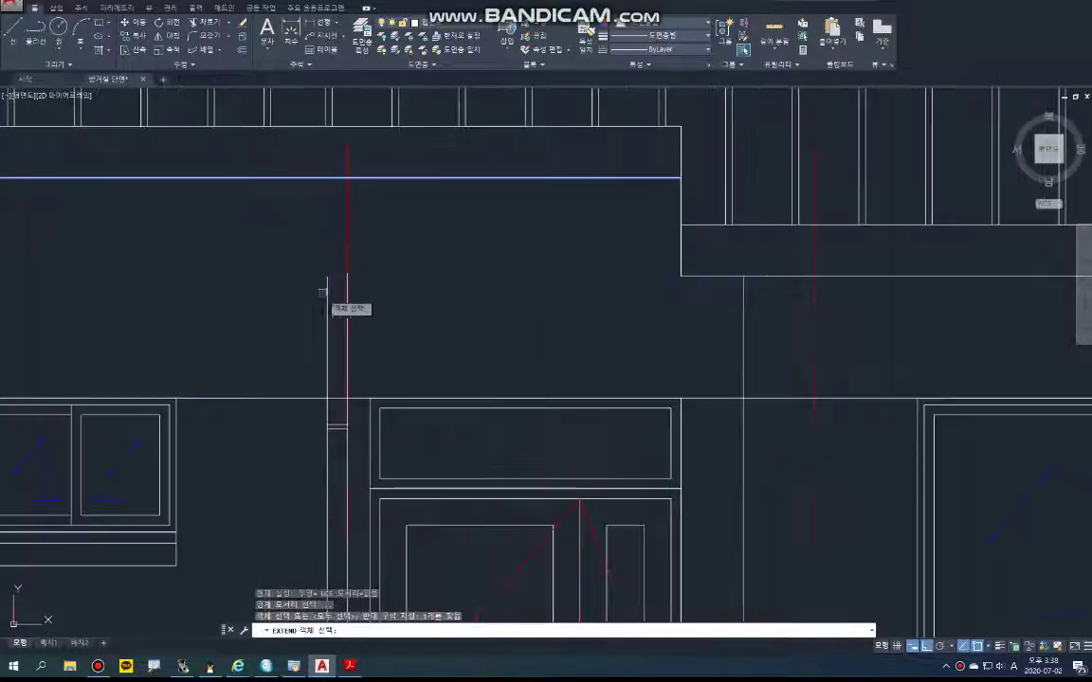
pyautogui.press('Return')
pyautogui.click(348, 303)
pyautogui.press('Return')
pyautogui.scroll(-2, 411, 333)
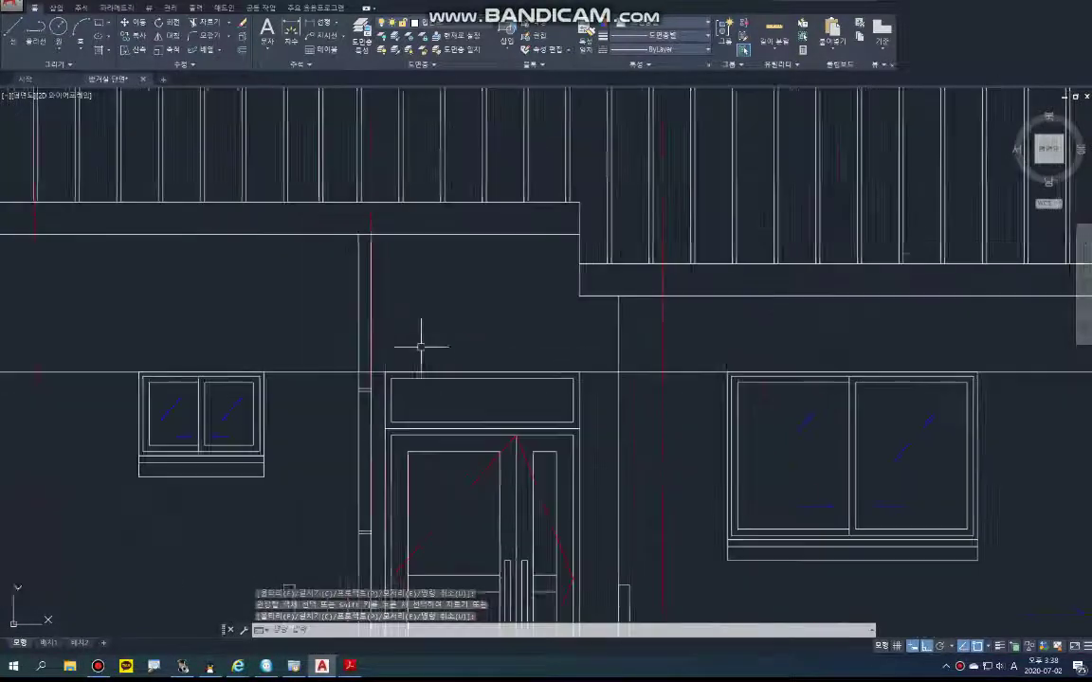
# - Trim the window head and plinth lines across the downspout beside the entrance, and cut its edges off at the landing surface
pyautogui.moveTo(418, 360); pyautogui.dragTo(392, 278, button='middle')
pyautogui.scroll(4, 352, 299)
pyautogui.write('tr')
pyautogui.press('Return')
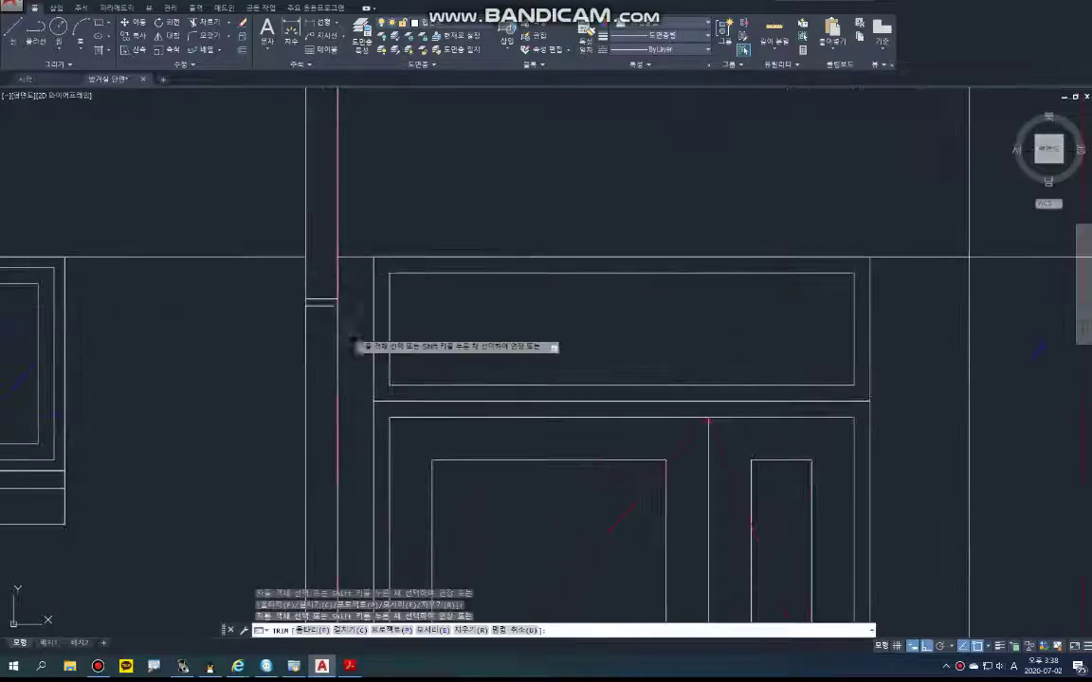
pyautogui.scroll(-4, 345, 341)
pyautogui.scroll(2, 344, 513)
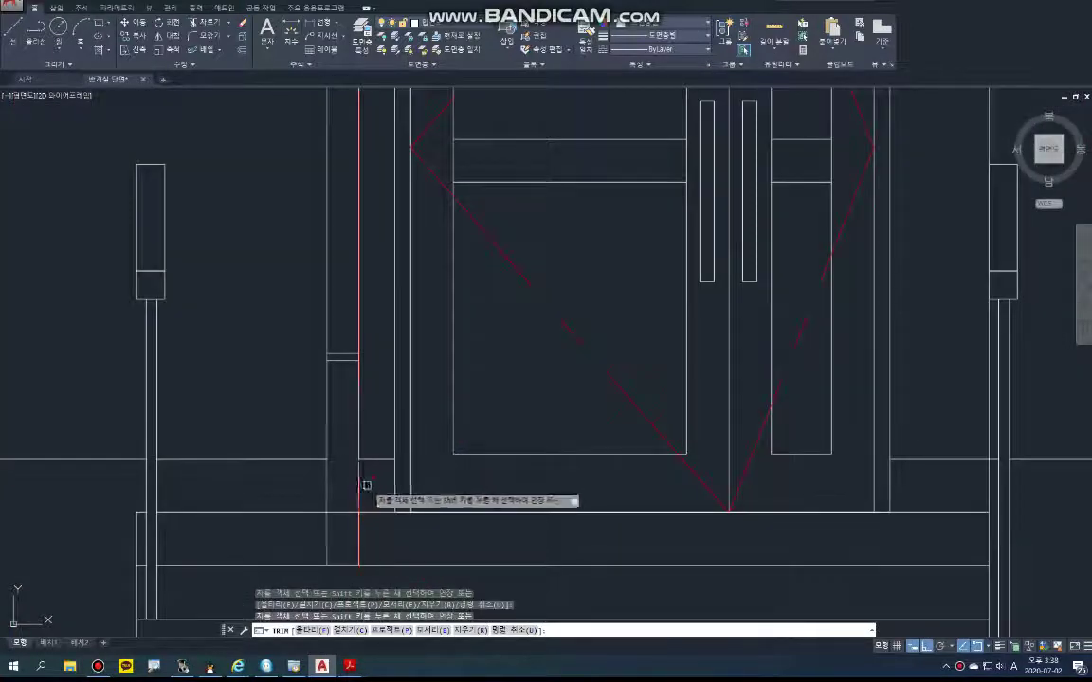
pyautogui.scroll(2, 360, 478)
pyautogui.click(345, 400)
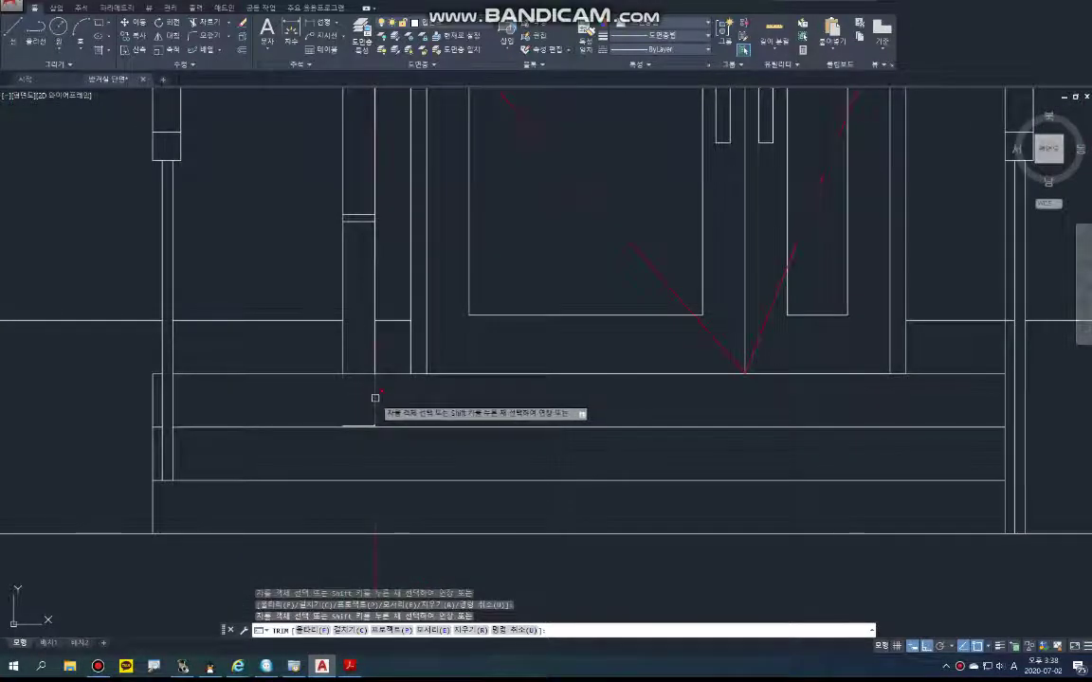
# - Erase the leftover downspout segments on the entrance steps below the landing surface
pyautogui.press('Escape')
pyautogui.write('e')
pyautogui.press('space')
pyautogui.click(289, 375)
pyautogui.click(432, 445)
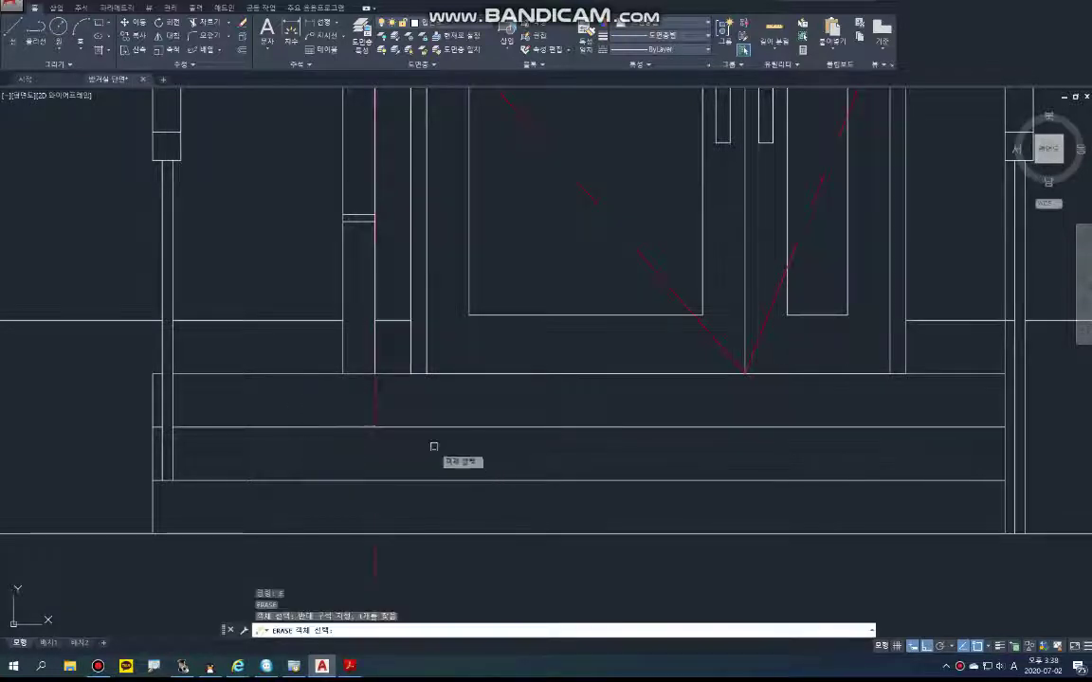
pyautogui.press('space')
pyautogui.scroll(-2, 363, 387)
pyautogui.scroll(3, 353, 404)
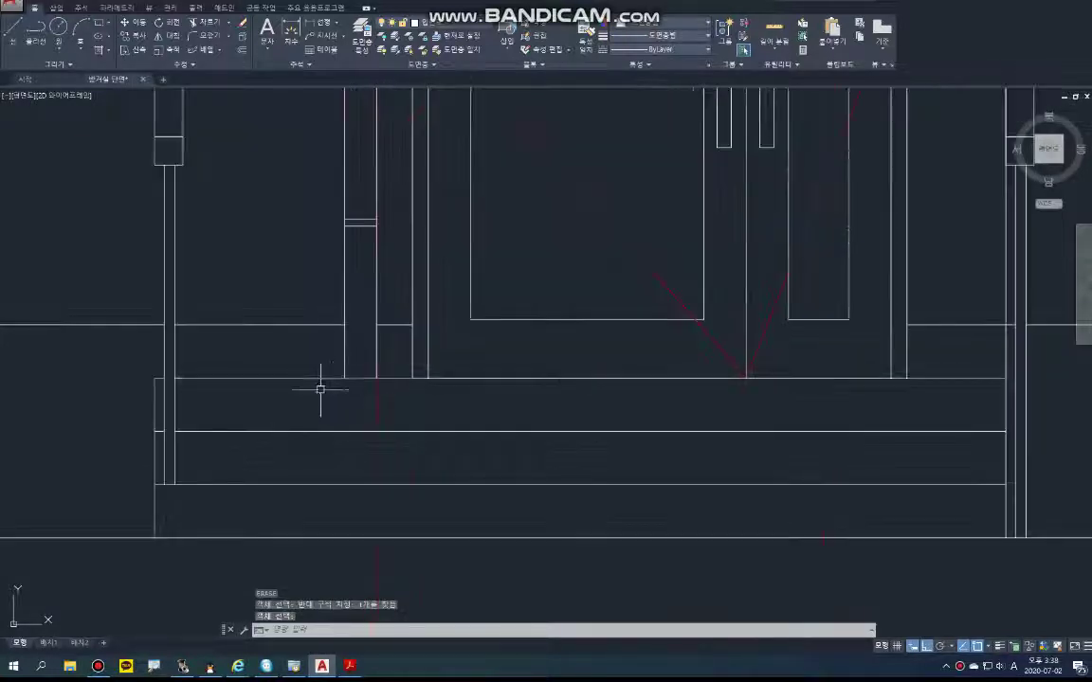
pyautogui.click(296, 375)
pyautogui.press('Escape')
pyautogui.press('Escape')
# - Erase the red vertical centre lines running through the front elevation
pyautogui.scroll(-3, 371, 386)
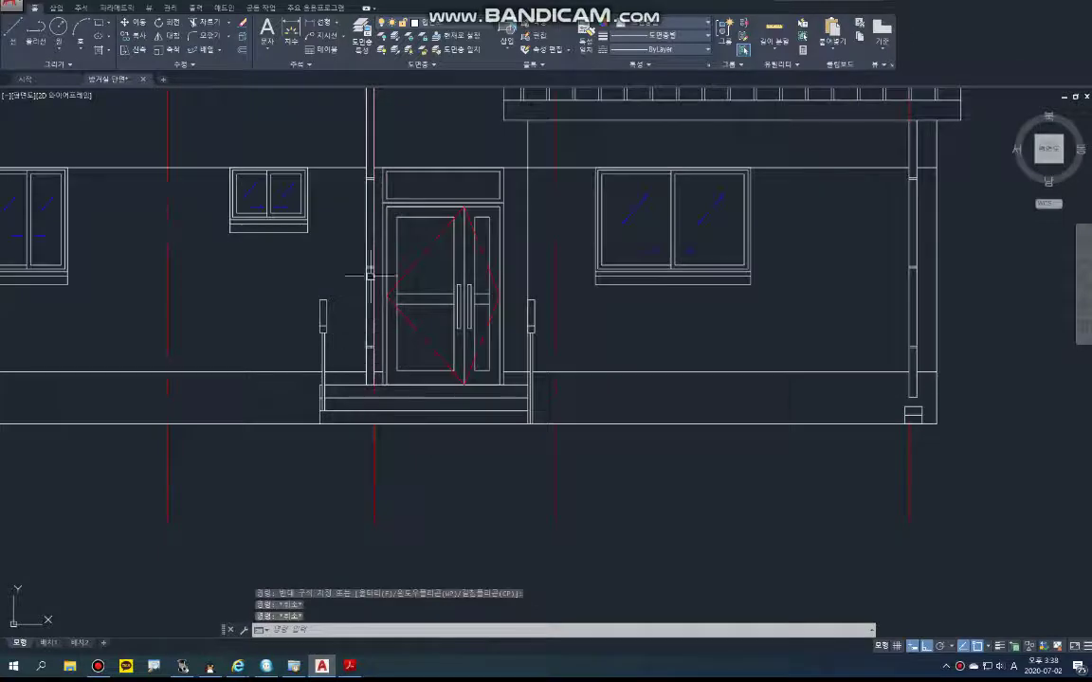
pyautogui.scroll(-1, 370, 276)
pyautogui.moveTo(359, 269); pyautogui.dragTo(473, 362, button='middle')
pyautogui.scroll(-2, 382, 410)
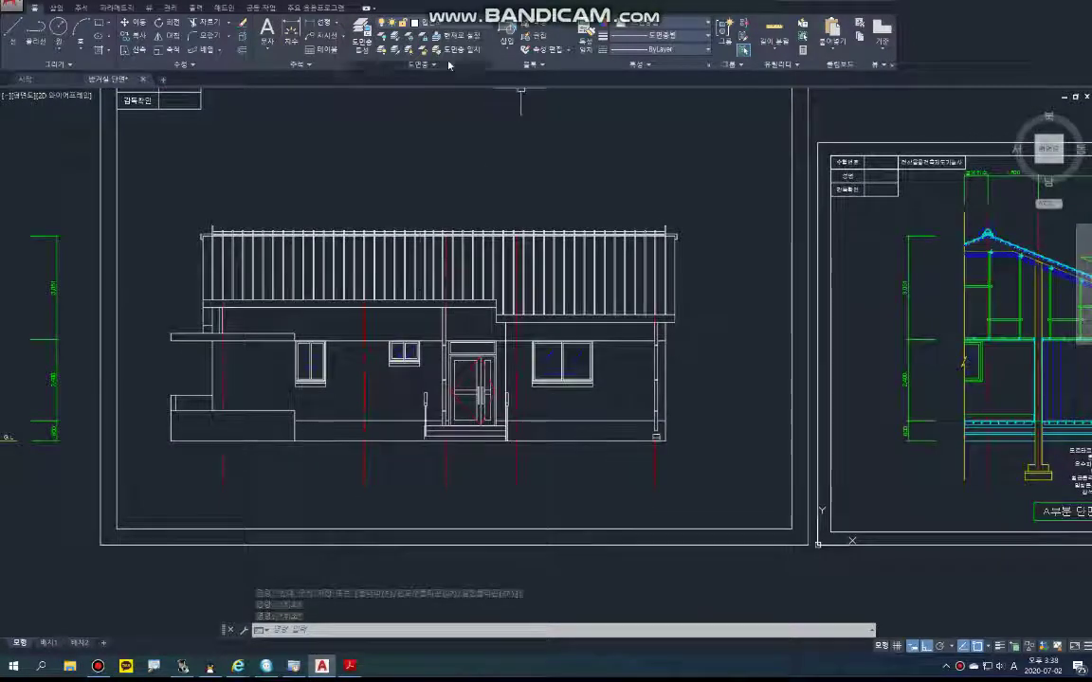
pyautogui.click(698, 479)
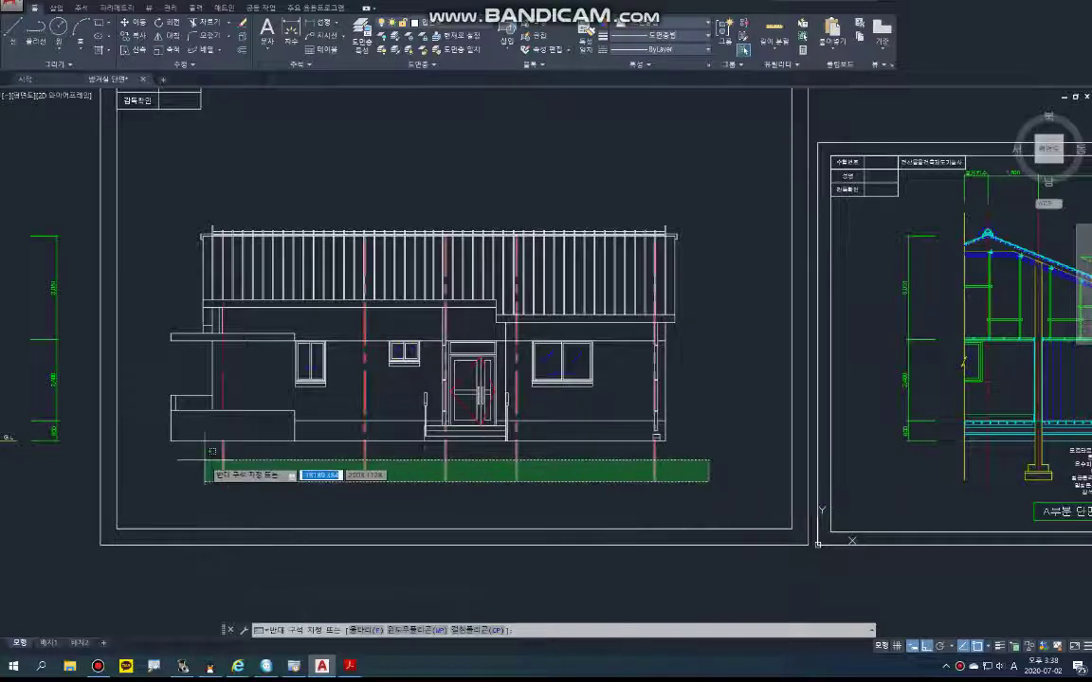
pyautogui.click(175, 457)
pyautogui.click(222, 383)
pyautogui.press('Delete')
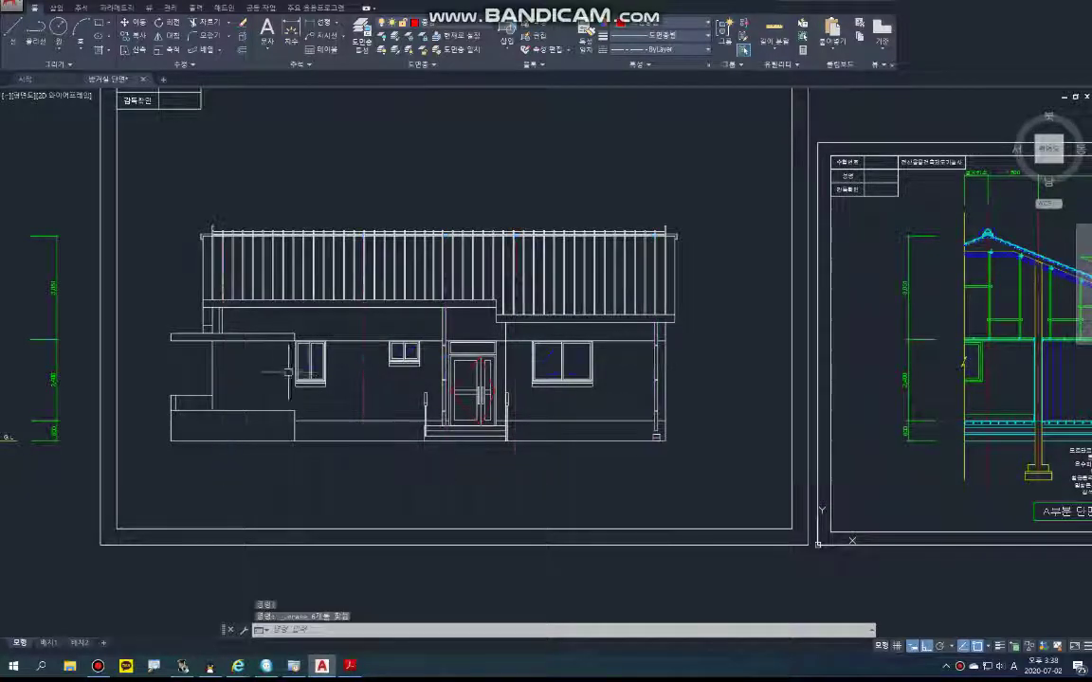
# - Stretch both ends of the ground line horizontally outward, well beyond the building and the side stair base
pyautogui.moveTo(363, 365); pyautogui.dragTo(369, 380, button='middle')
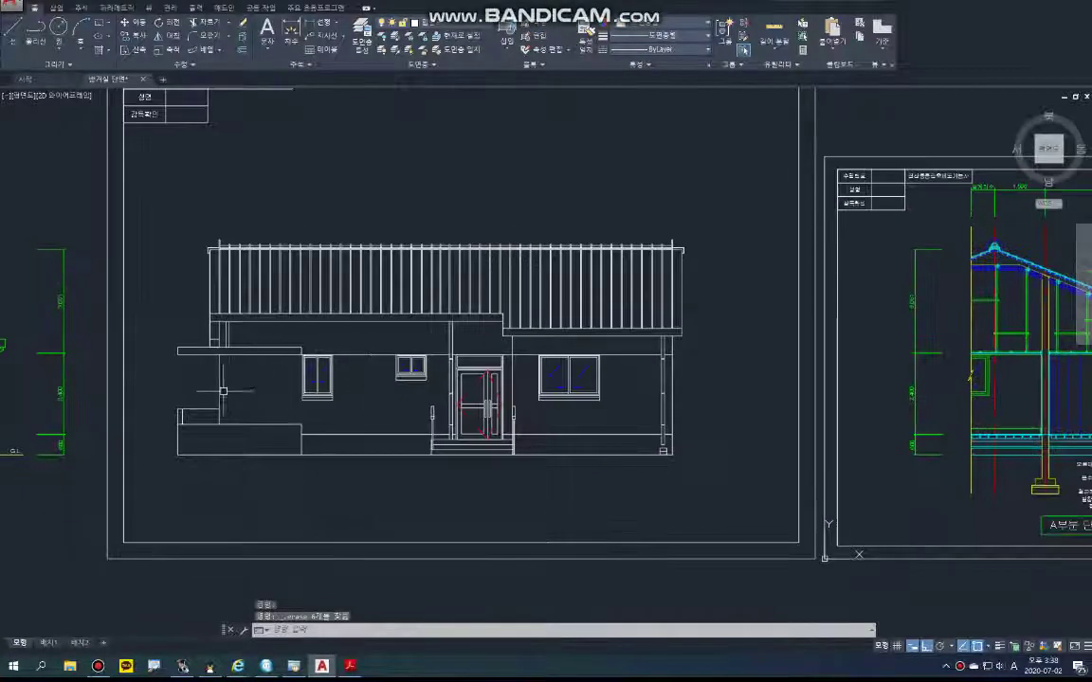
pyautogui.scroll(2, 223, 390)
pyautogui.click(371, 491)
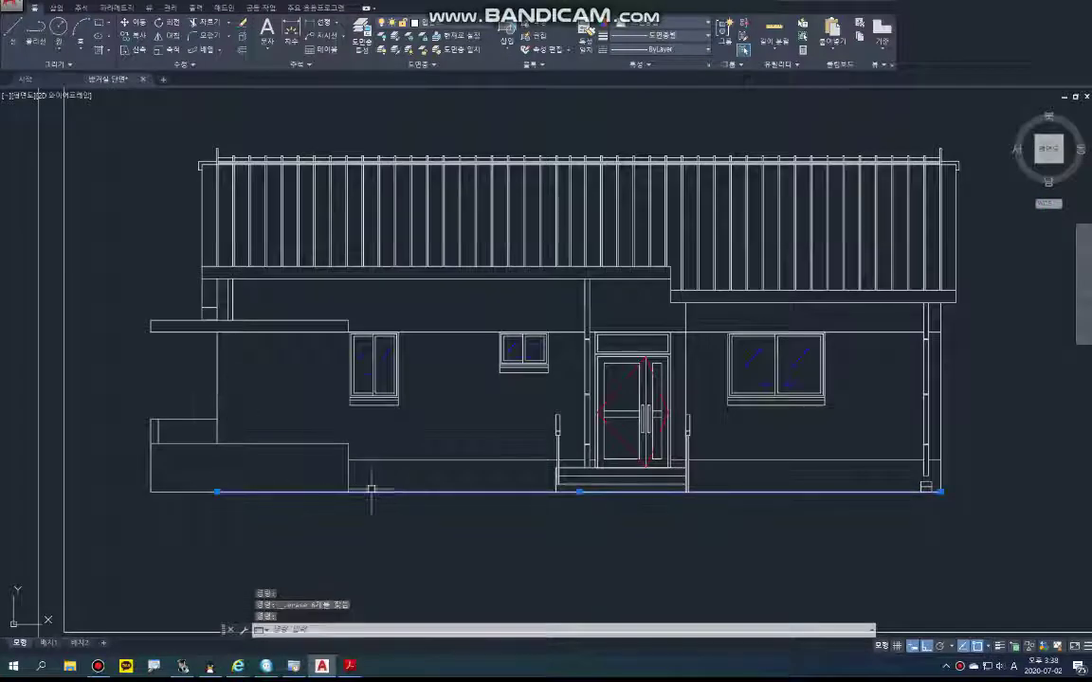
pyautogui.click(216, 492)
pyautogui.click(86, 493)
pyautogui.moveTo(671, 501); pyautogui.dragTo(358, 494, button='middle')
pyautogui.click(628, 485)
pyautogui.click(793, 484)
pyautogui.scroll(-5, 758, 479)
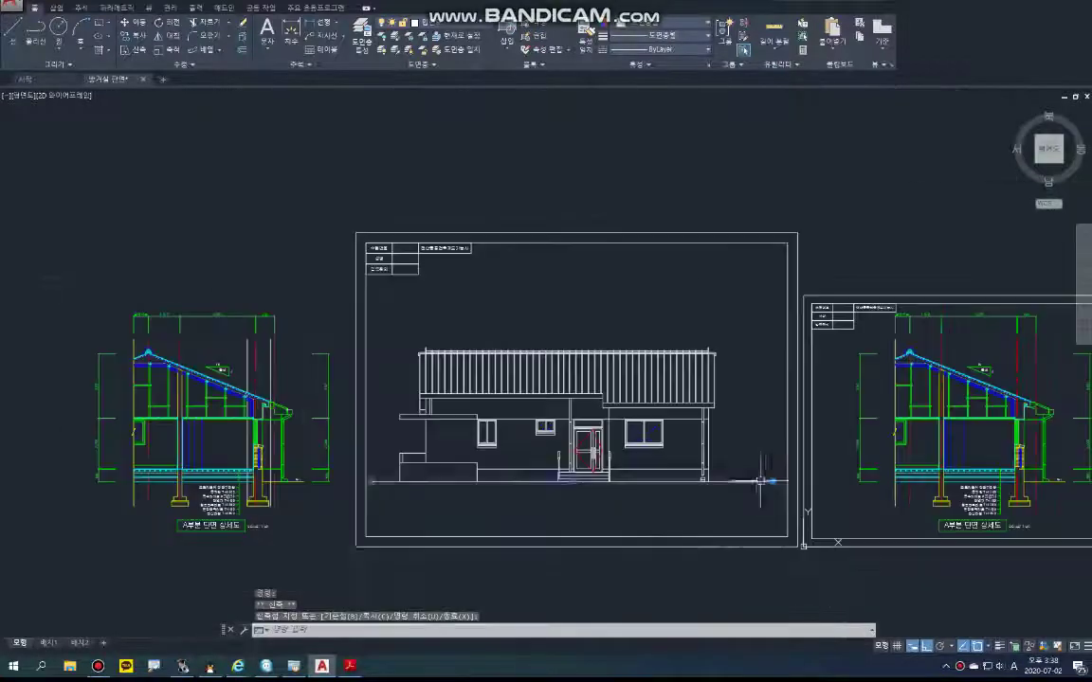
pyautogui.press('Escape')
pyautogui.press('Escape')
# - Move the whole building elevation, without the ground line, horizontally so it sits centred on the ground line
pyautogui.moveTo(621, 420); pyautogui.dragTo(519, 413, button='middle')
pyautogui.press('Return')
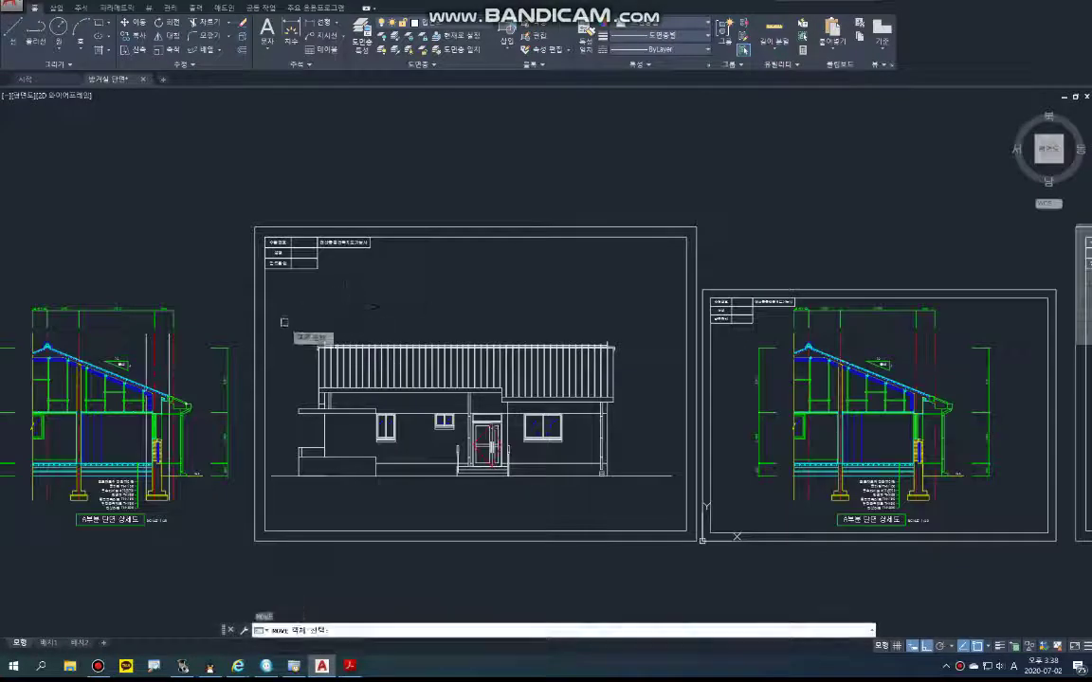
pyautogui.click(284, 324)
pyautogui.click(644, 494)
pyautogui.press('Return')
pyautogui.click(592, 494)
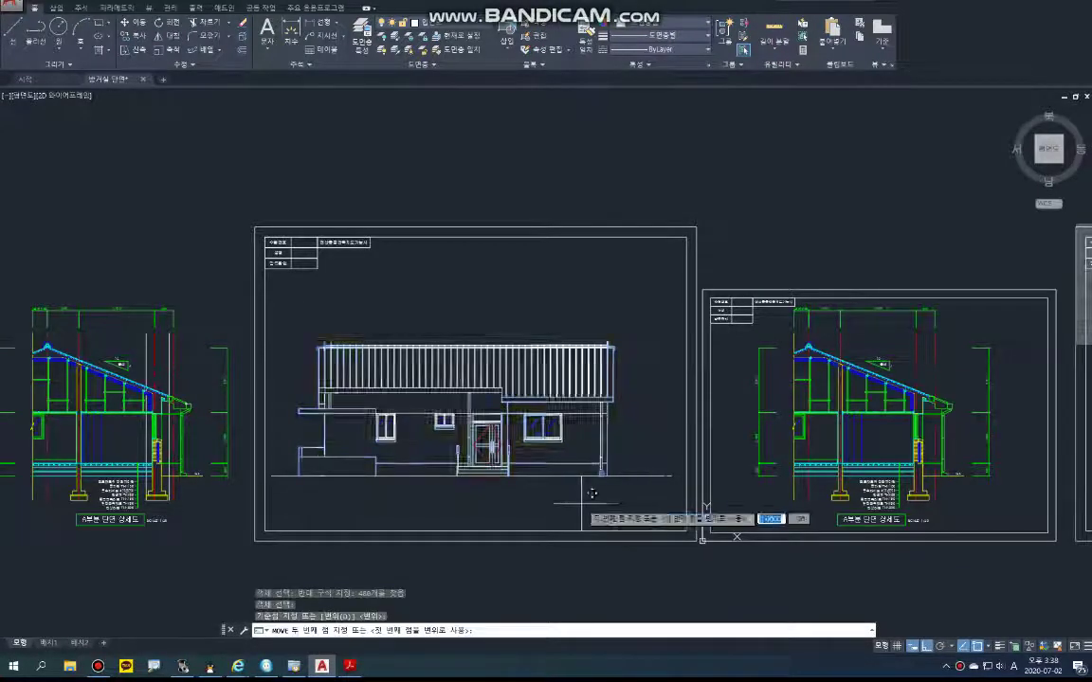
pyautogui.click(607, 492)
# - Convert the ground line to a polyline and assign it a thicker width
pyautogui.scroll(3, 379, 446)
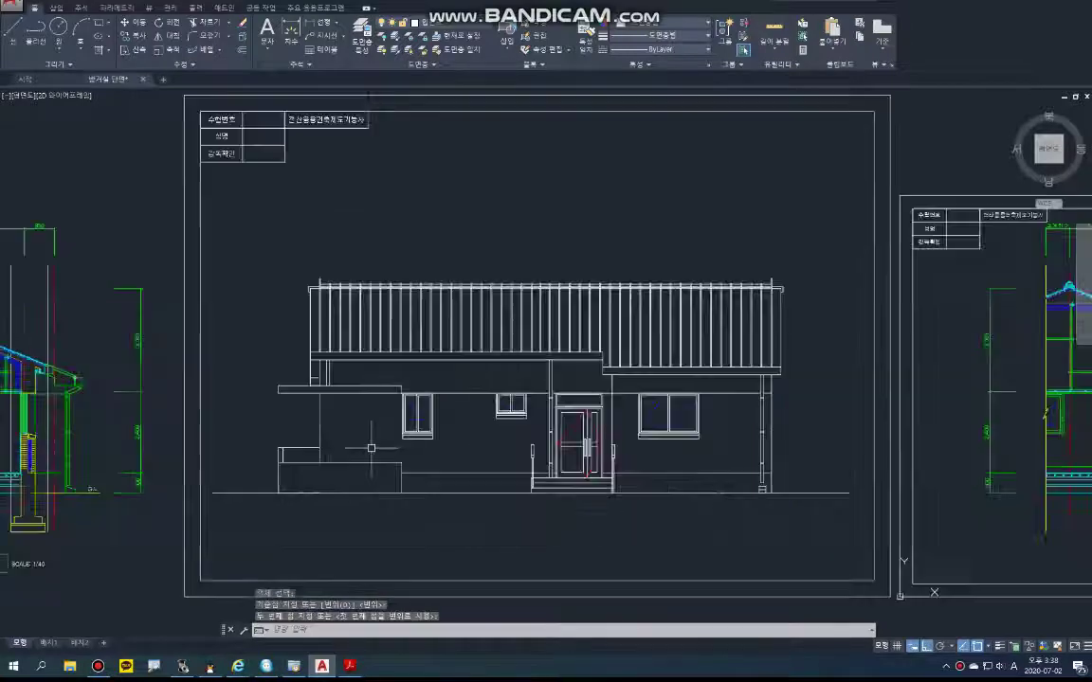
pyautogui.write('pe')
pyautogui.press('Return')
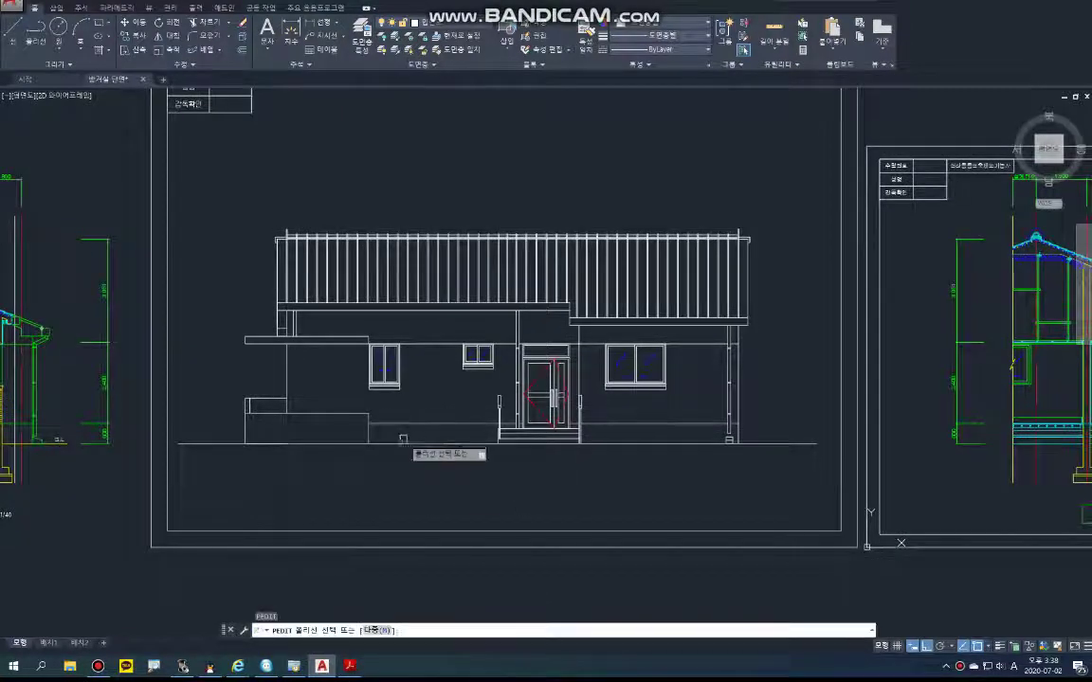
pyautogui.click(417, 442)
pyautogui.press('Return')
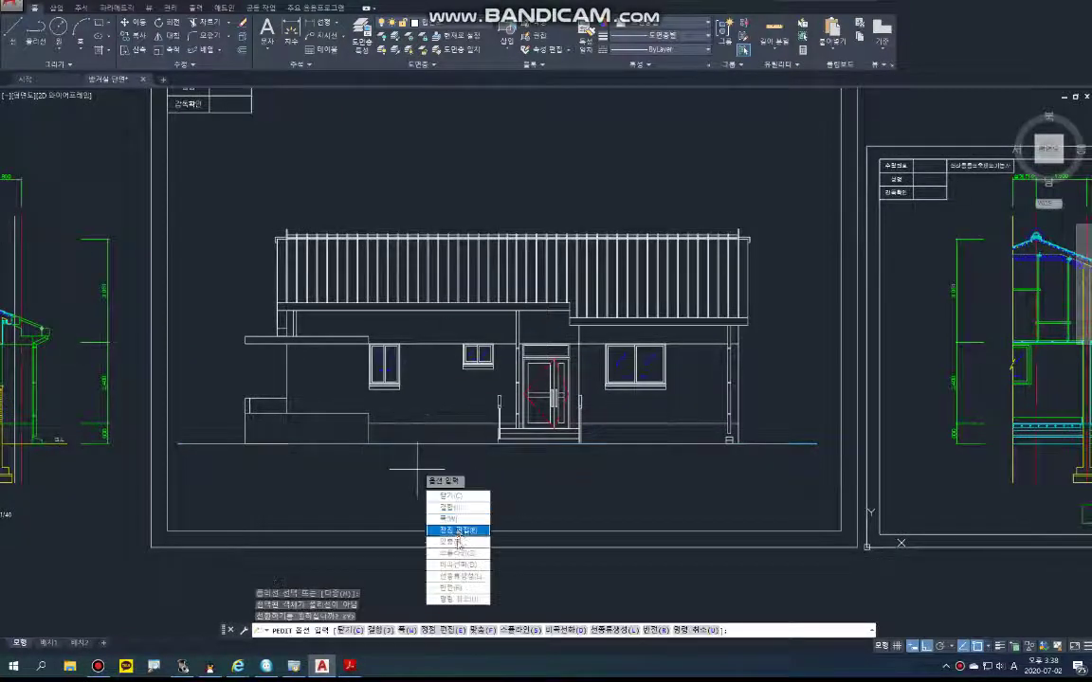
pyautogui.click(457, 519)
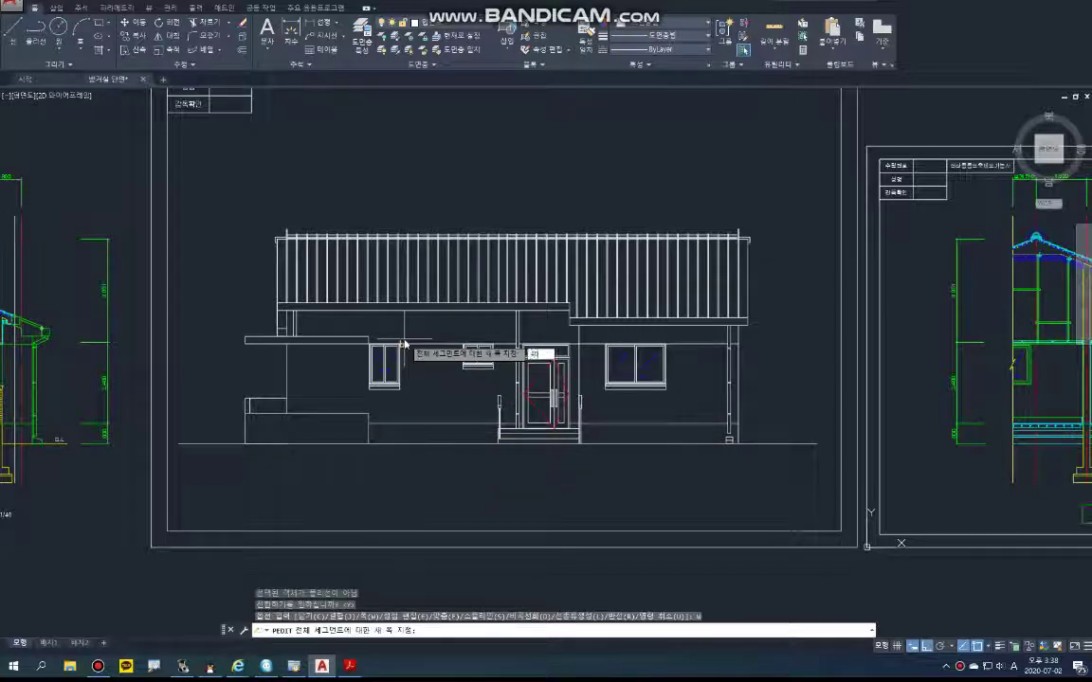
pyautogui.press('Return')
pyautogui.press('Return')
pyautogui.press('Escape')
pyautogui.press('Escape')
# - Copy the section's boxed title and scale note to the space below the front elevation, with ortho off
pyautogui.moveTo(545, 409); pyautogui.dragTo(453, 408, button='middle')
pyautogui.moveTo(563, 449); pyautogui.dragTo(468, 447, button='middle')
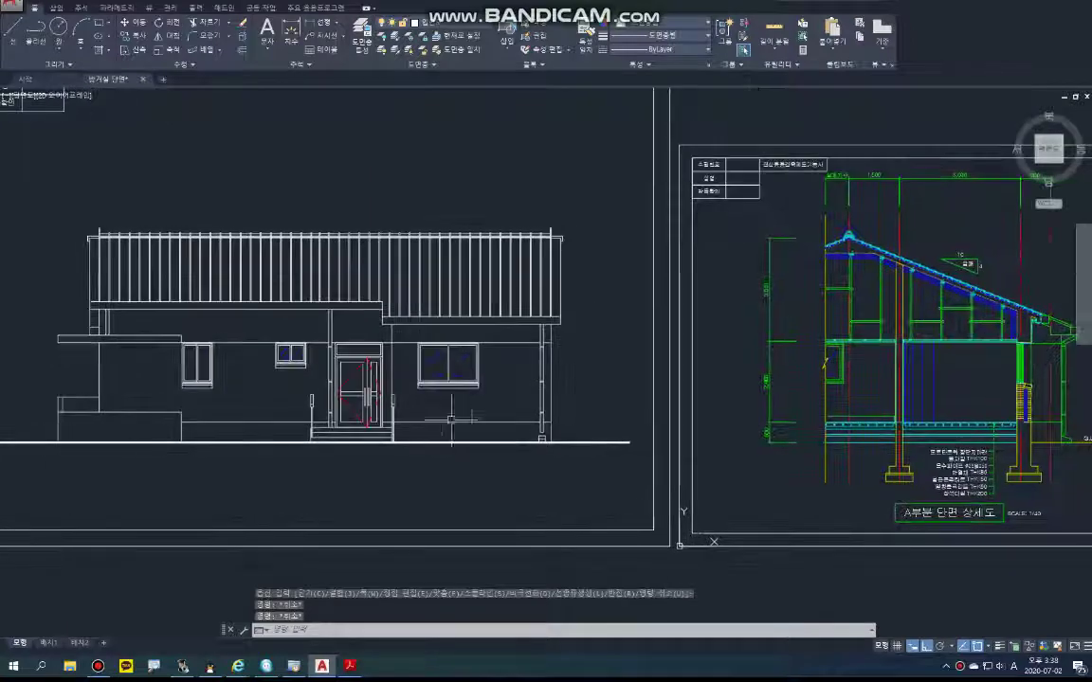
pyautogui.write('co')
pyautogui.press('Return')
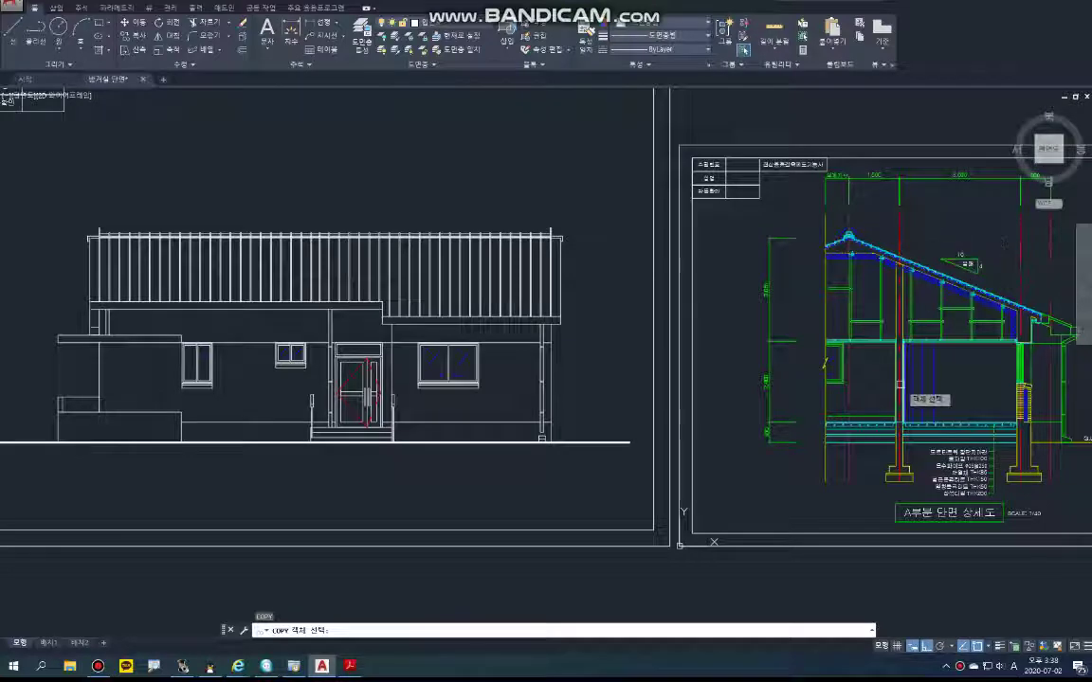
pyautogui.moveTo(907, 395); pyautogui.dragTo(901, 368, button='middle')
pyautogui.click(1033, 484)
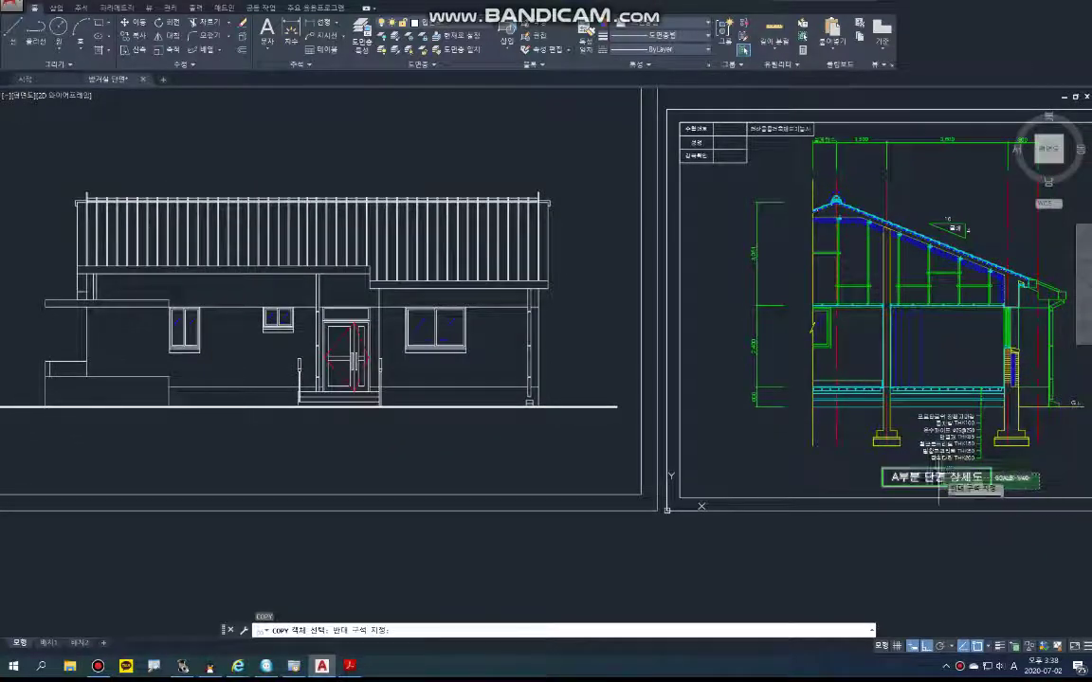
pyautogui.click(940, 473)
pyautogui.press('space')
pyautogui.click(948, 485)
pyautogui.press('F8')
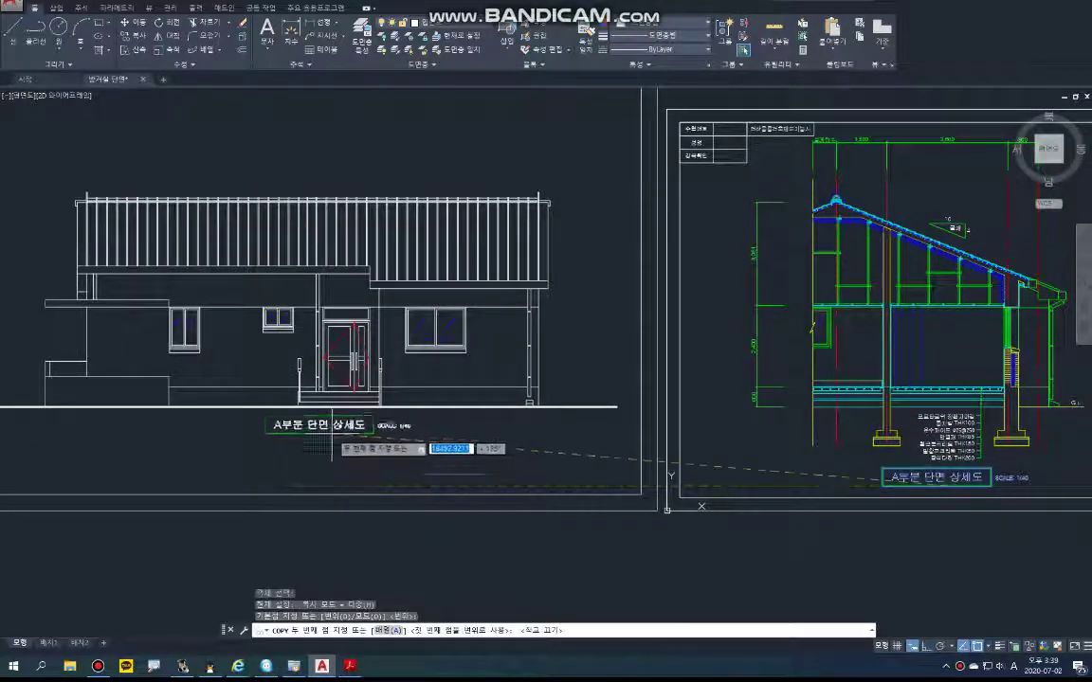
pyautogui.click(319, 454)
pyautogui.press('space')
# - Scale the copied title, box and scale note by reference from length 40 to 50
pyautogui.moveTo(386, 433); pyautogui.dragTo(434, 459, button='middle')
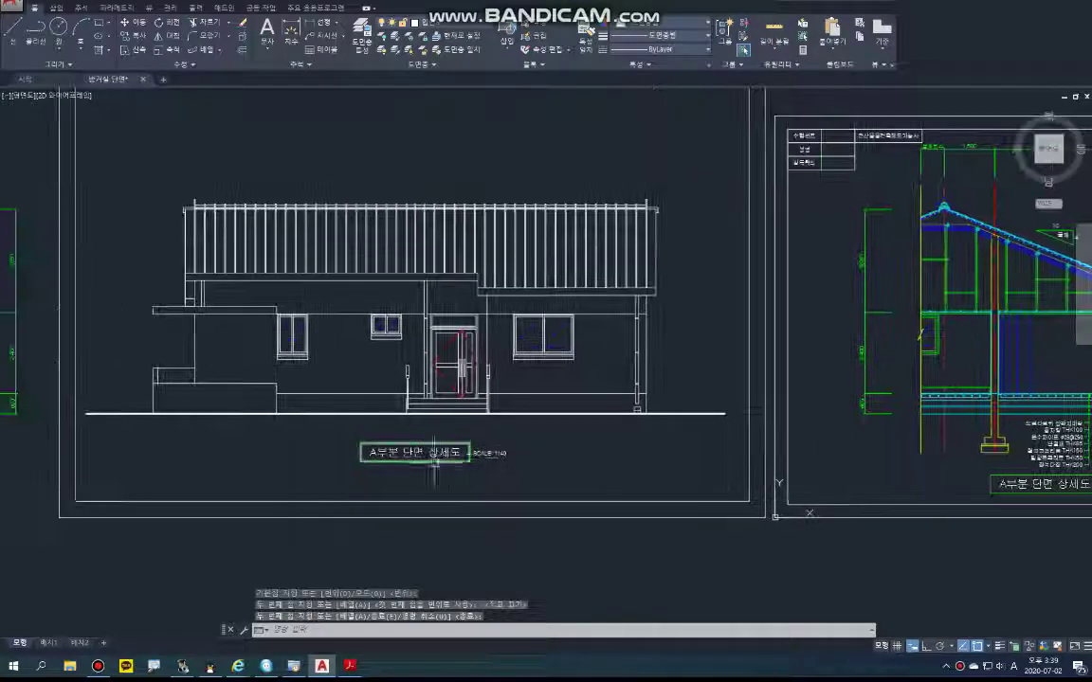
pyautogui.write('sc')
pyautogui.press('space')
pyautogui.click(553, 477)
pyautogui.click(339, 434)
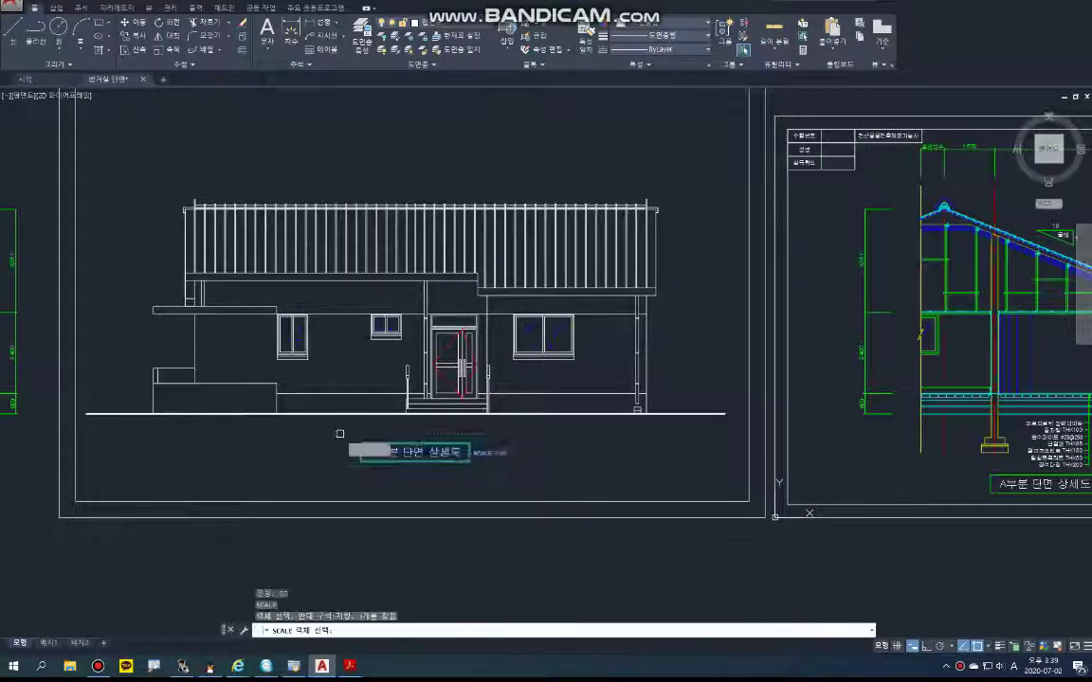
pyautogui.press('space')
pyautogui.click(417, 461)
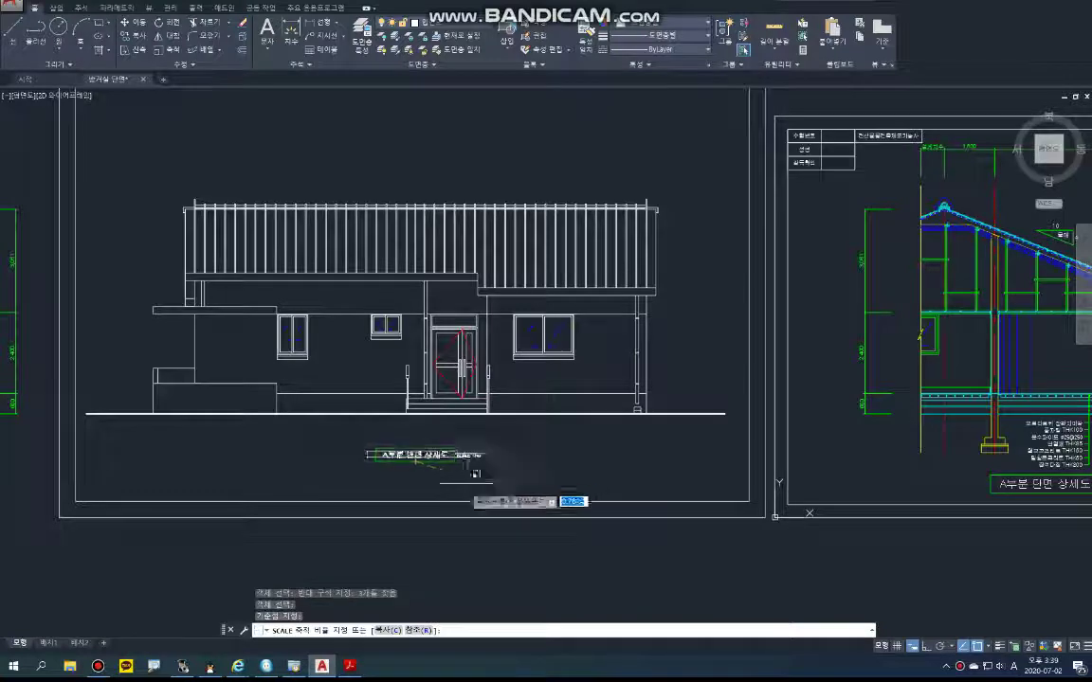
pyautogui.click(421, 630)
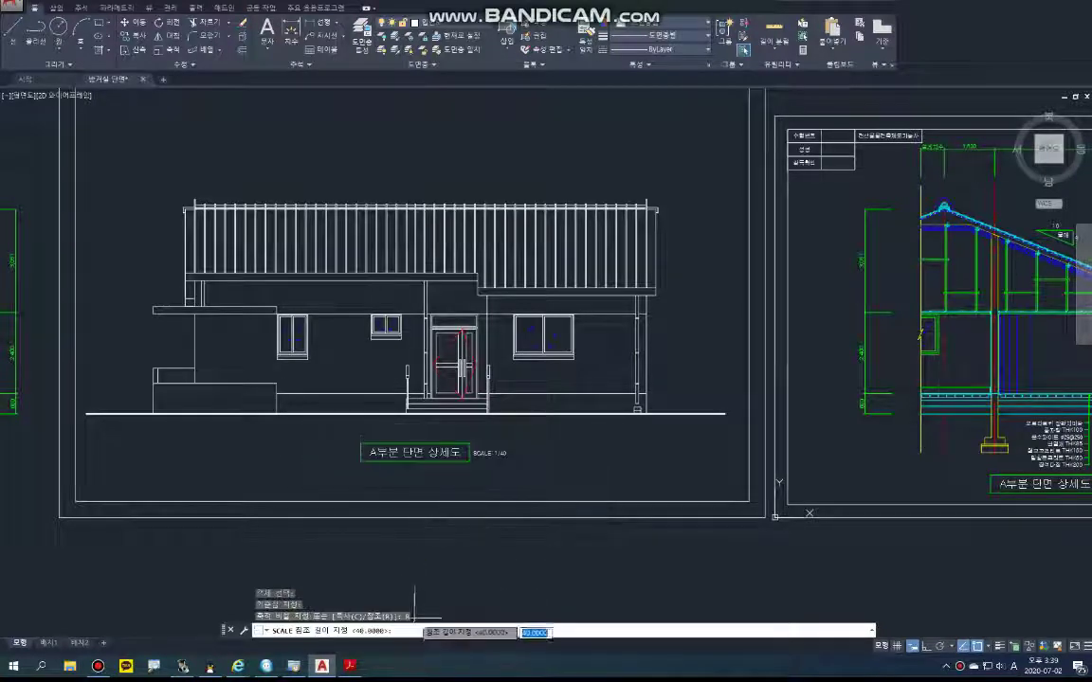
pyautogui.press('space')
pyautogui.press('space')
# - Change the copied title to "북 측 입 면 도" and its scale note to "SCALE: 1/50"
pyautogui.scroll(4, 422, 453)
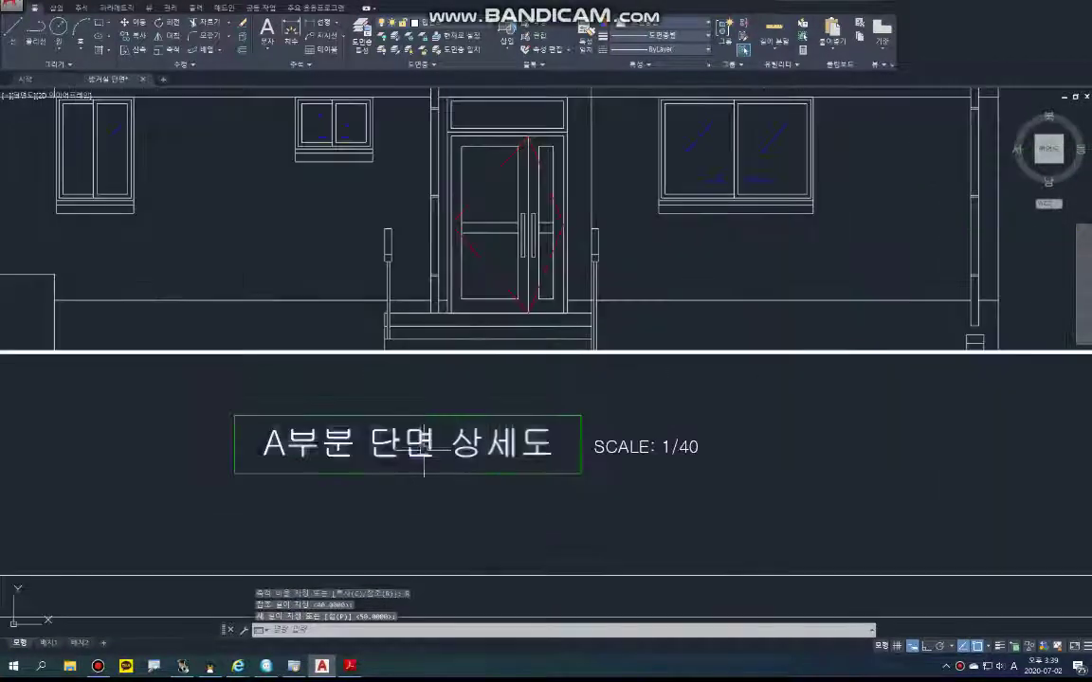
pyautogui.doubleClick(436, 457)
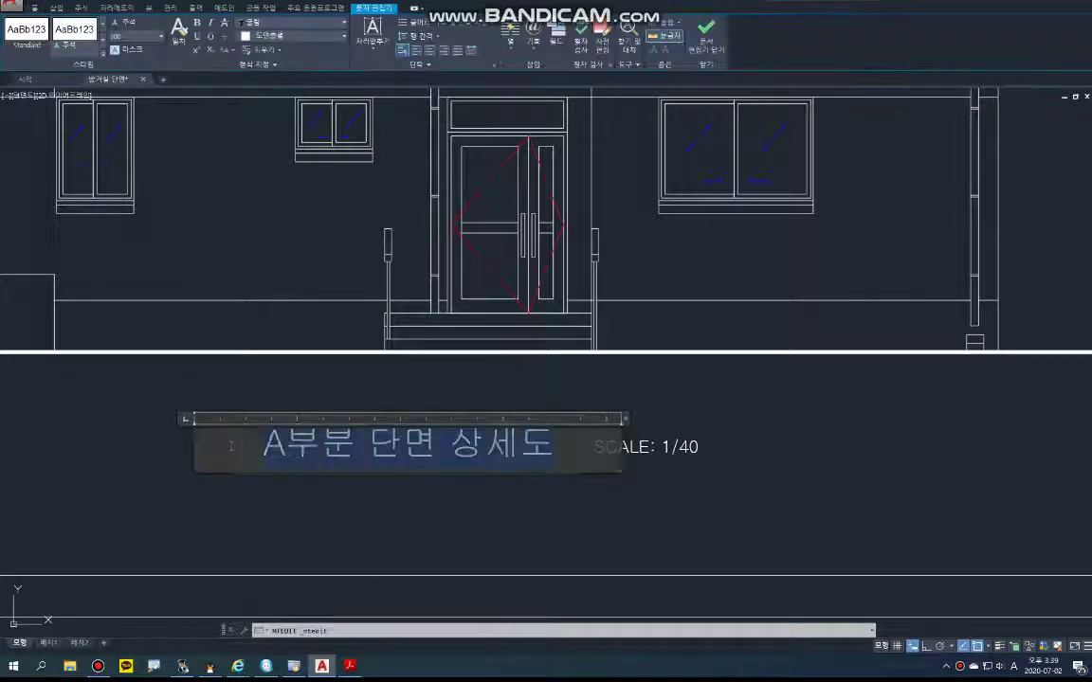
pyautogui.write('북')
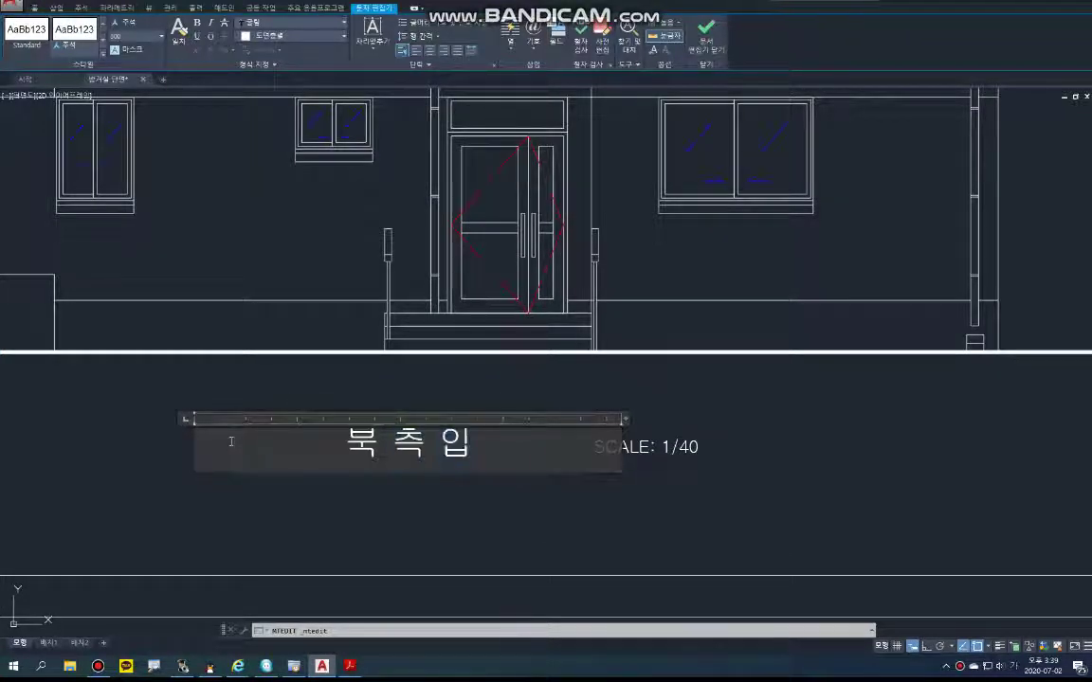
pyautogui.write('측입면ㄷ')
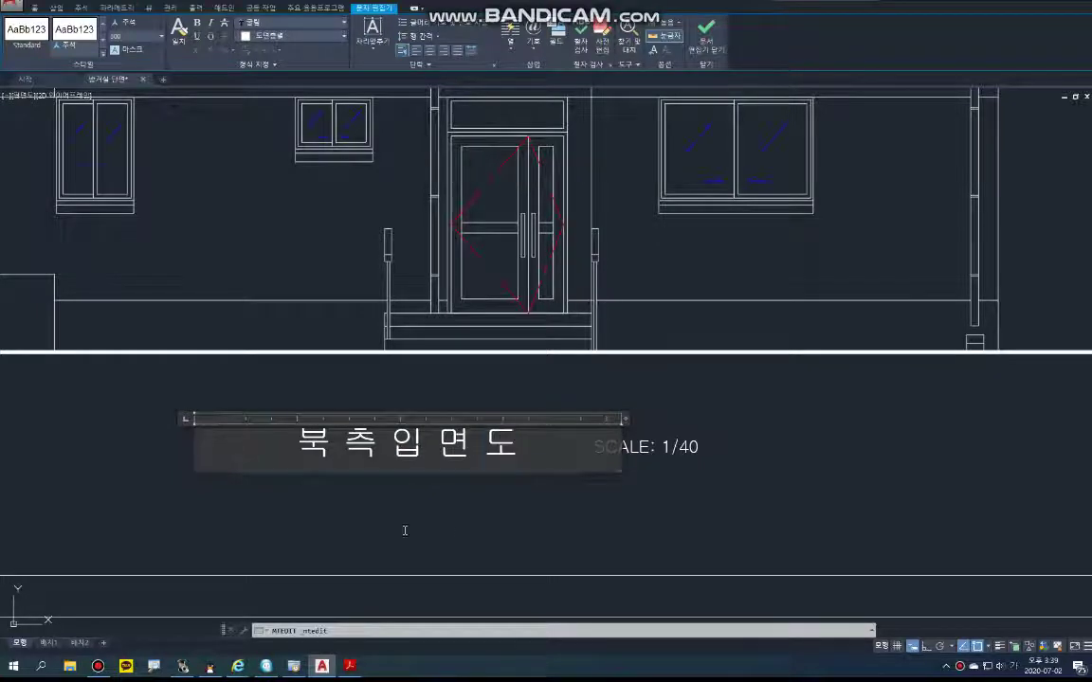
pyautogui.click(404, 531)
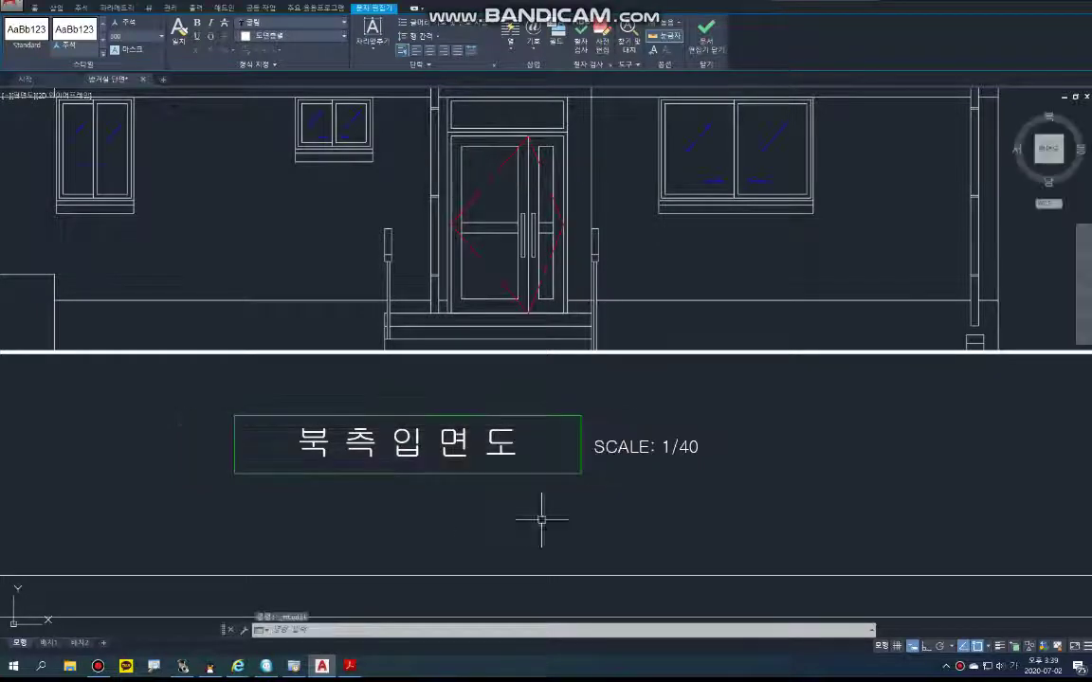
pyautogui.doubleClick(697, 451)
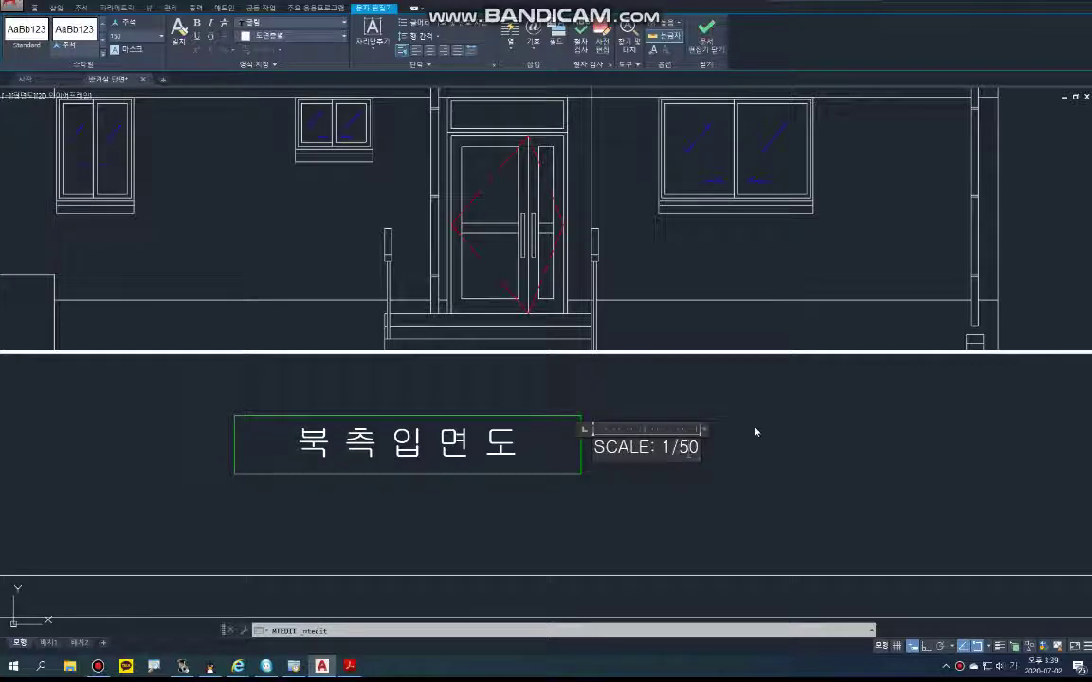
pyautogui.click(839, 440)
pyautogui.scroll(-4, 549, 456)
pyautogui.moveTo(537, 456)
pyautogui.mouseDown(button='middle')
pyautogui.moveTo(459, 452)
pyautogui.moveTo(516, 474)
pyautogui.mouseUp(button='middle')
pyautogui.scroll(-2, 521, 447)
pyautogui.scroll(2, 367, 295)
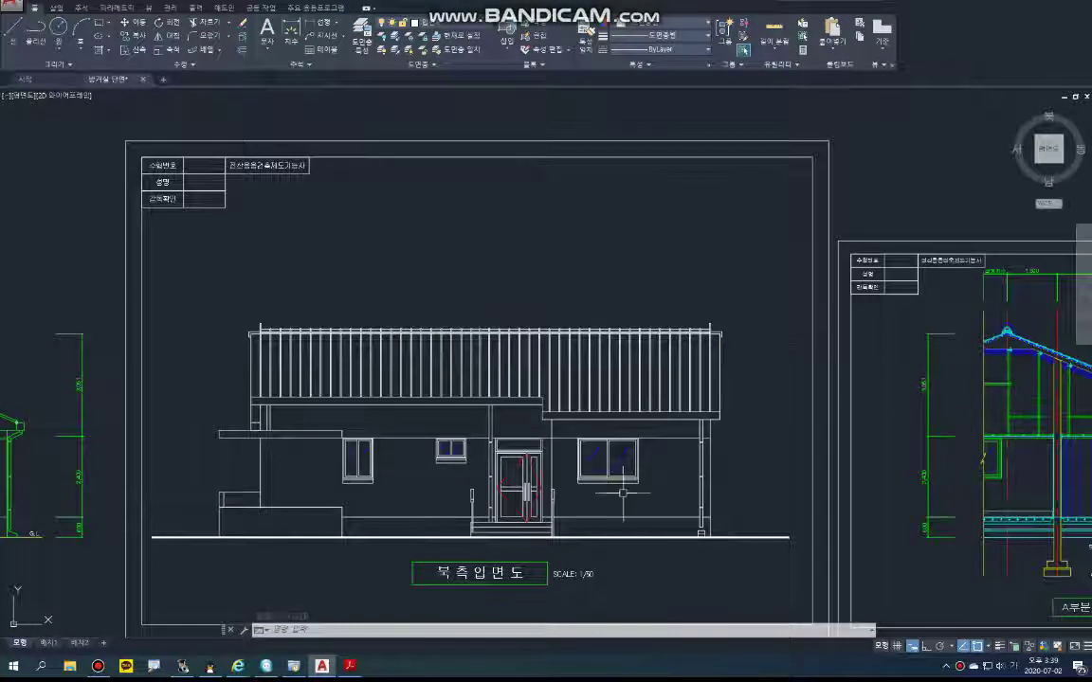
pyautogui.moveTo(365, 324); pyautogui.dragTo(368, 323, button='middle')
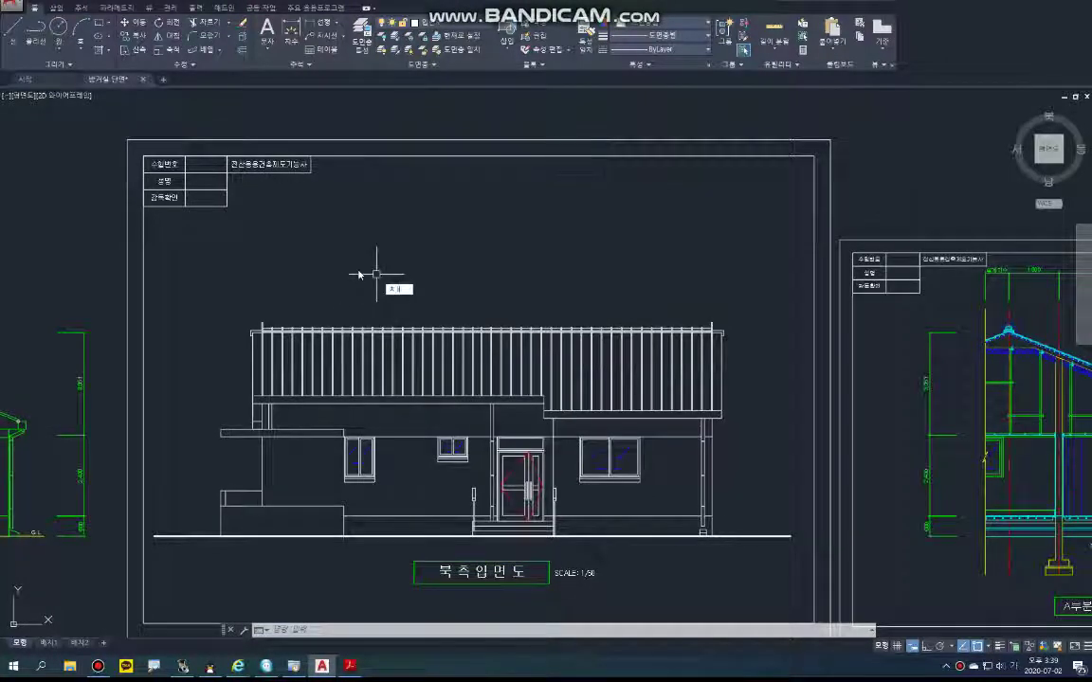
pyautogui.press('Escape')
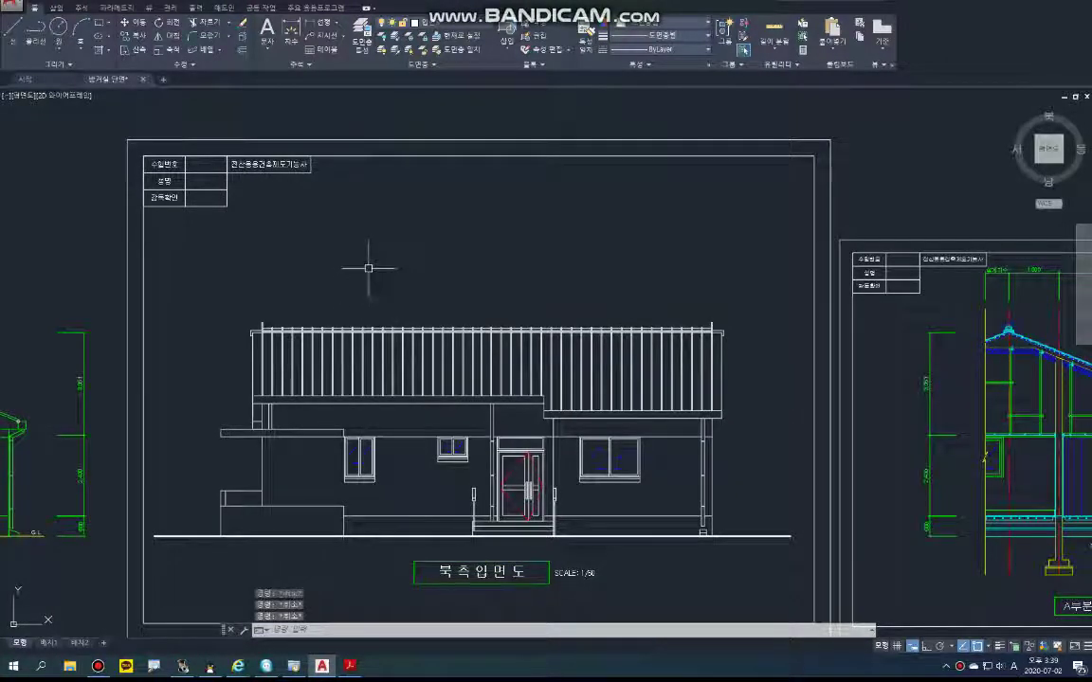
# - Copy the "수험번호" label from the sheet's header table onto the upper wall, the left wall and the right base of the elevation
pyautogui.write('co')
pyautogui.press('space')
pyautogui.click(170, 164)
pyautogui.press('space')
pyautogui.click(180, 158)
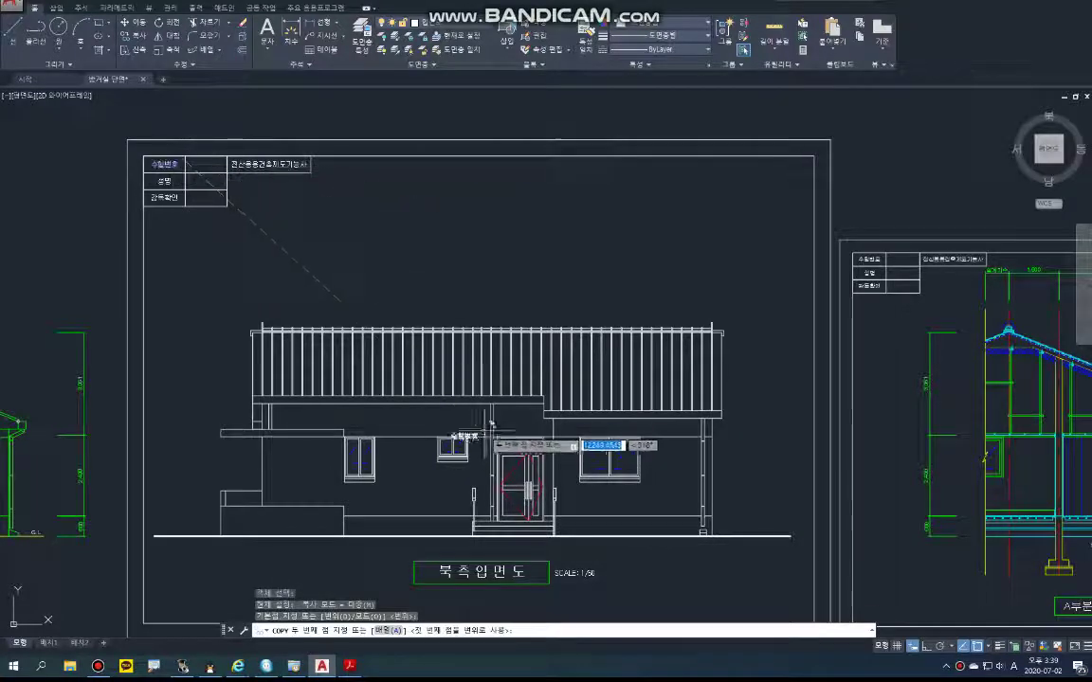
pyautogui.scroll(4, 453, 422)
pyautogui.click(427, 406)
pyautogui.scroll(-2, 459, 433)
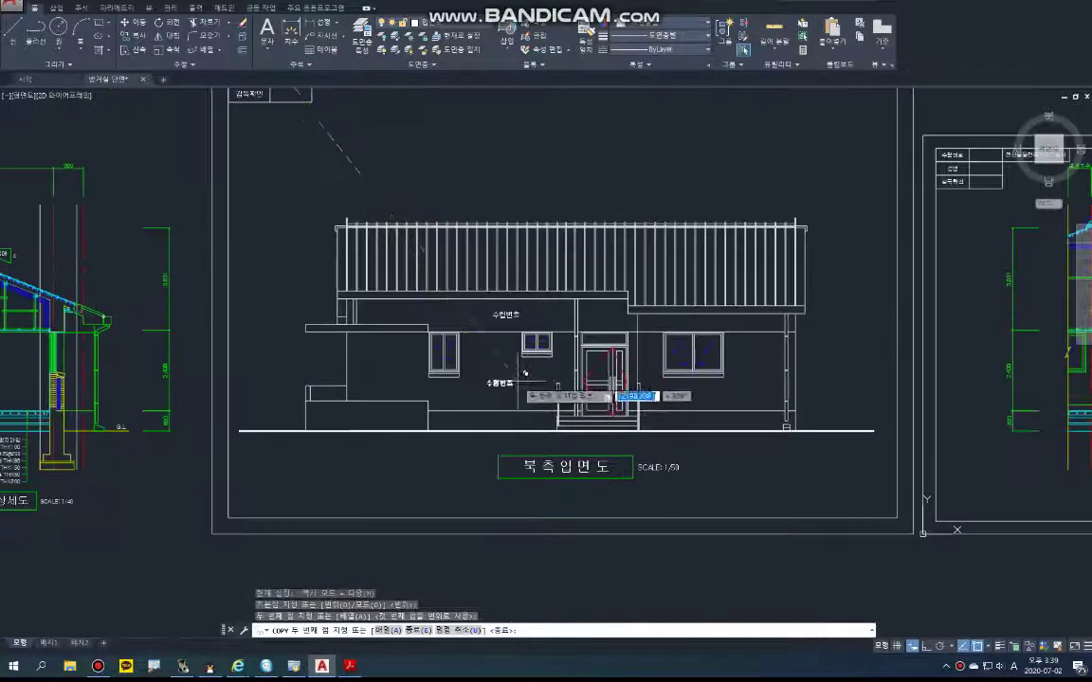
pyautogui.click(405, 366)
pyautogui.press('Return')
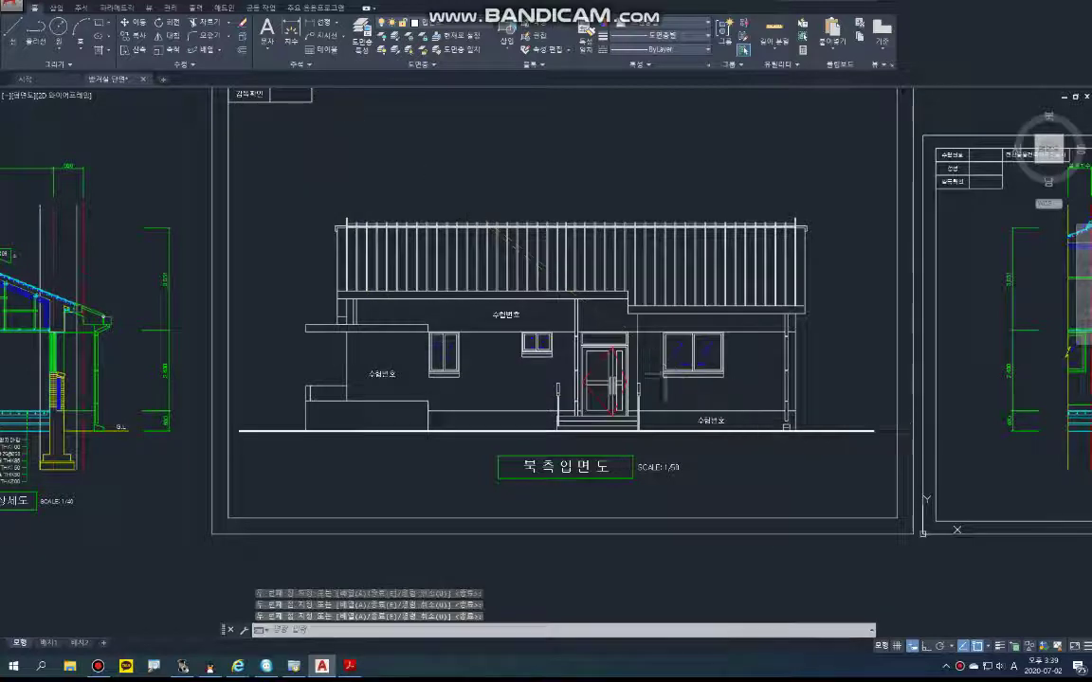
pyautogui.scroll(6, 384, 376)
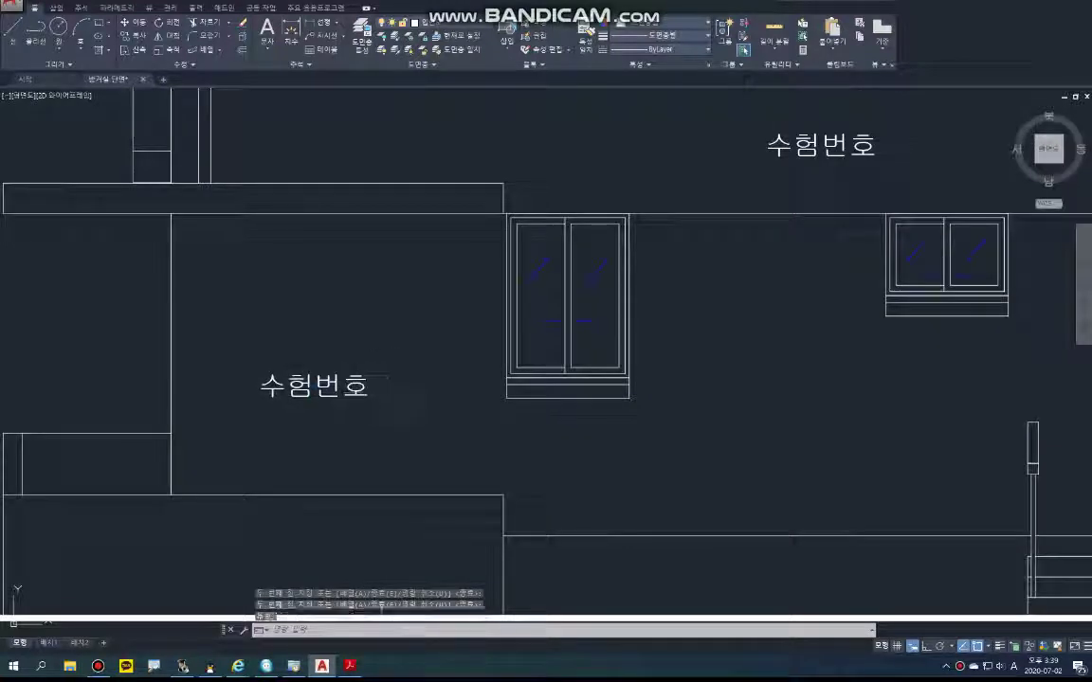
pyautogui.doubleClick(380, 398)
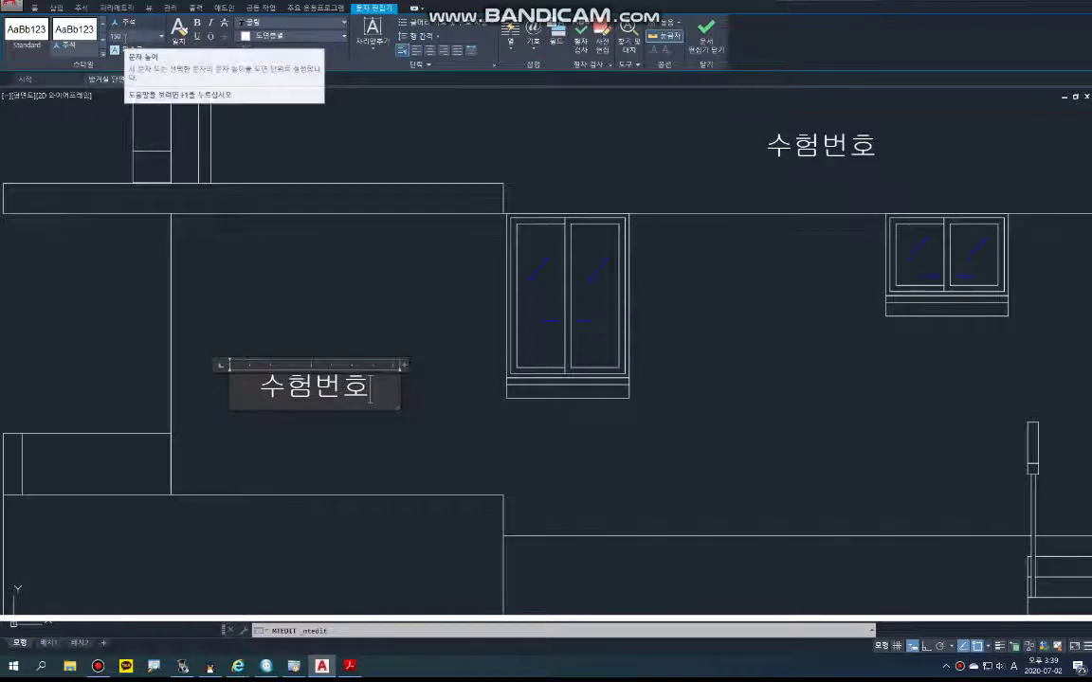
pyautogui.scroll(-4, 279, 215)
pyautogui.press('Escape')
pyautogui.scroll(-2, 352, 282)
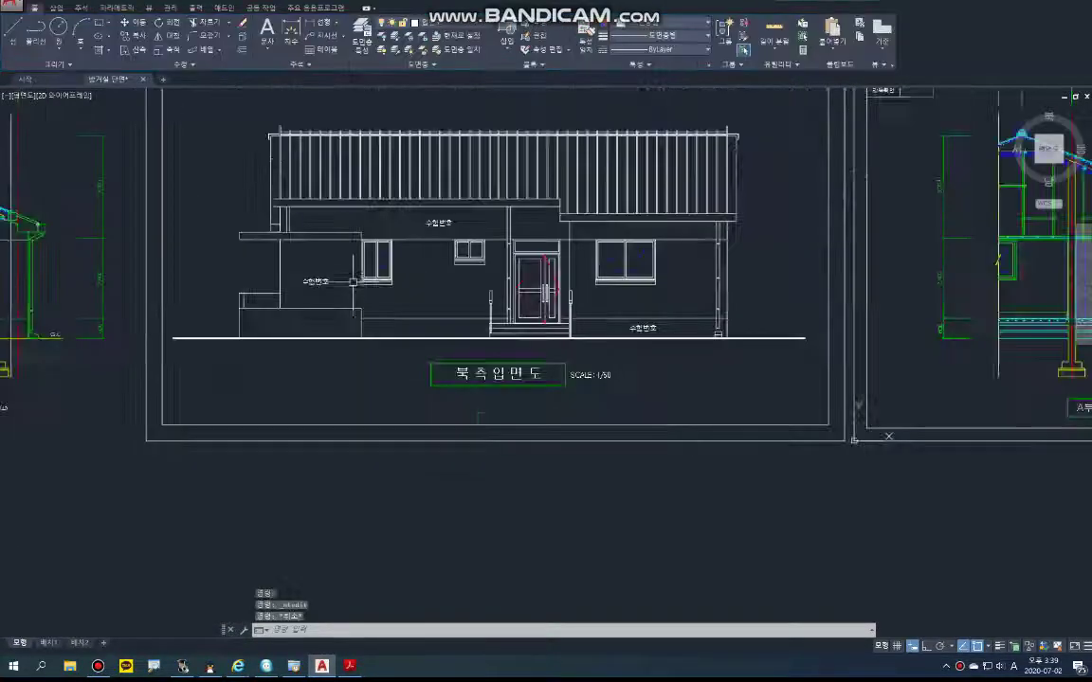
# - Make the green layer current for drawing a tree beside the elevation
pyautogui.moveTo(357, 295)
pyautogui.mouseDown(button='middle')
pyautogui.moveTo(384, 344)
pyautogui.moveTo(410, 334)
pyautogui.mouseUp(button='middle')
pyautogui.scroll(2, 315, 363)
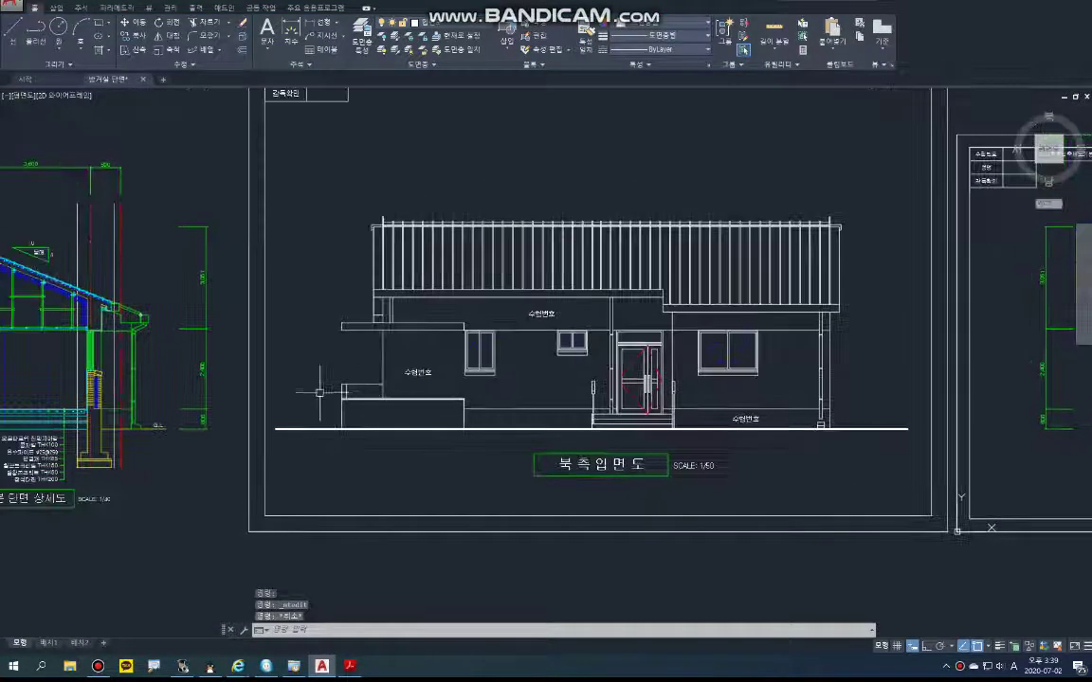
pyautogui.moveTo(286, 351); pyautogui.dragTo(295, 440, button='middle')
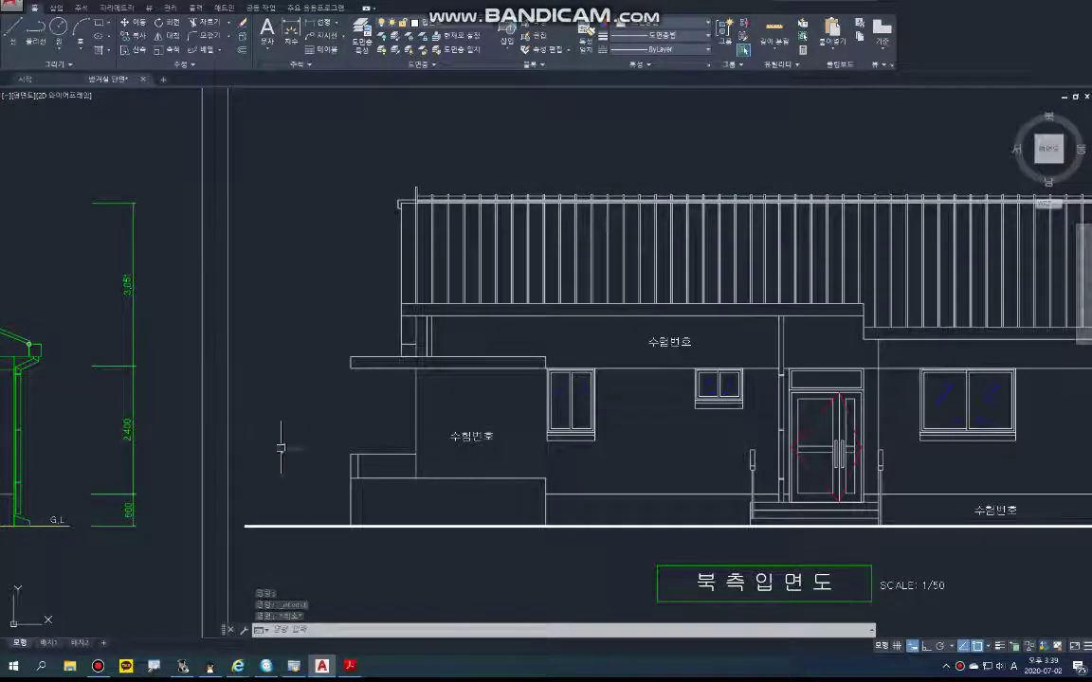
pyautogui.moveTo(507, 383)
pyautogui.mouseDown(button='middle')
pyautogui.moveTo(417, 375)
pyautogui.moveTo(428, 390)
pyautogui.mouseUp(button='middle')
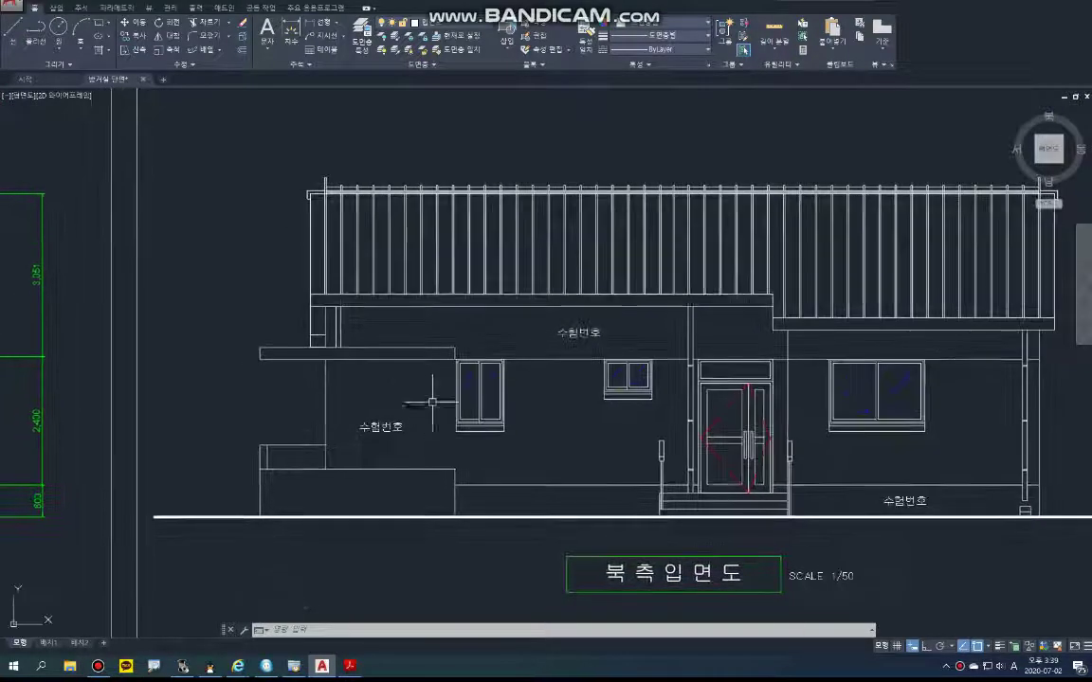
pyautogui.click(469, 22)
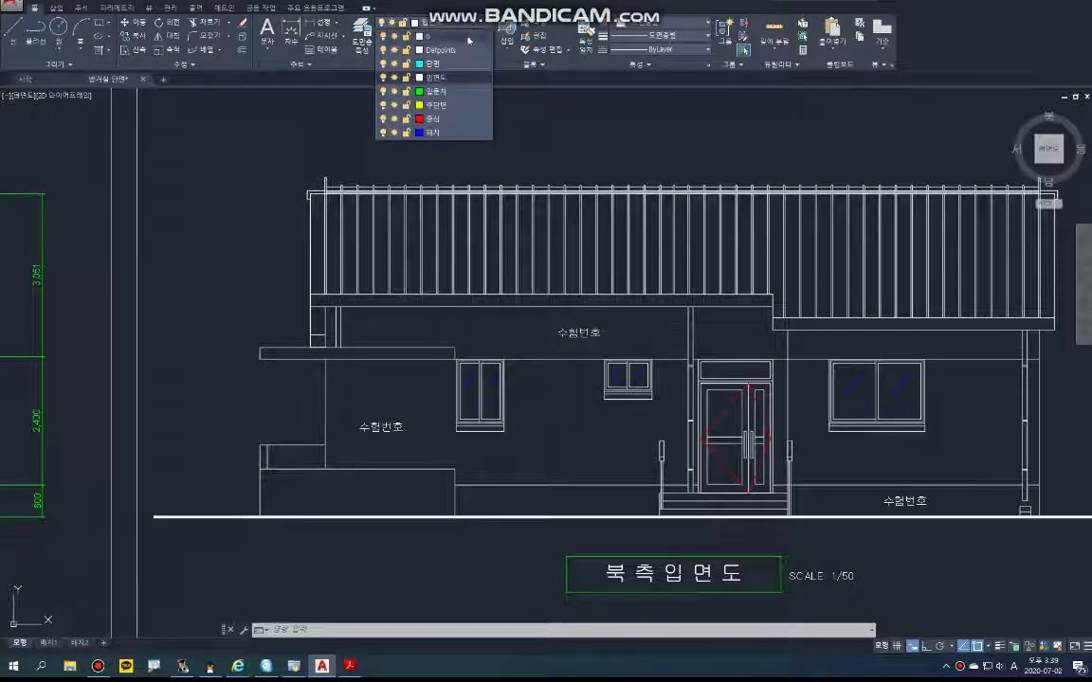
pyautogui.click(444, 92)
# - Outline a small pointed leaf with two three-point arcs in the empty space left of the building
pyautogui.scroll(2, 334, 373)
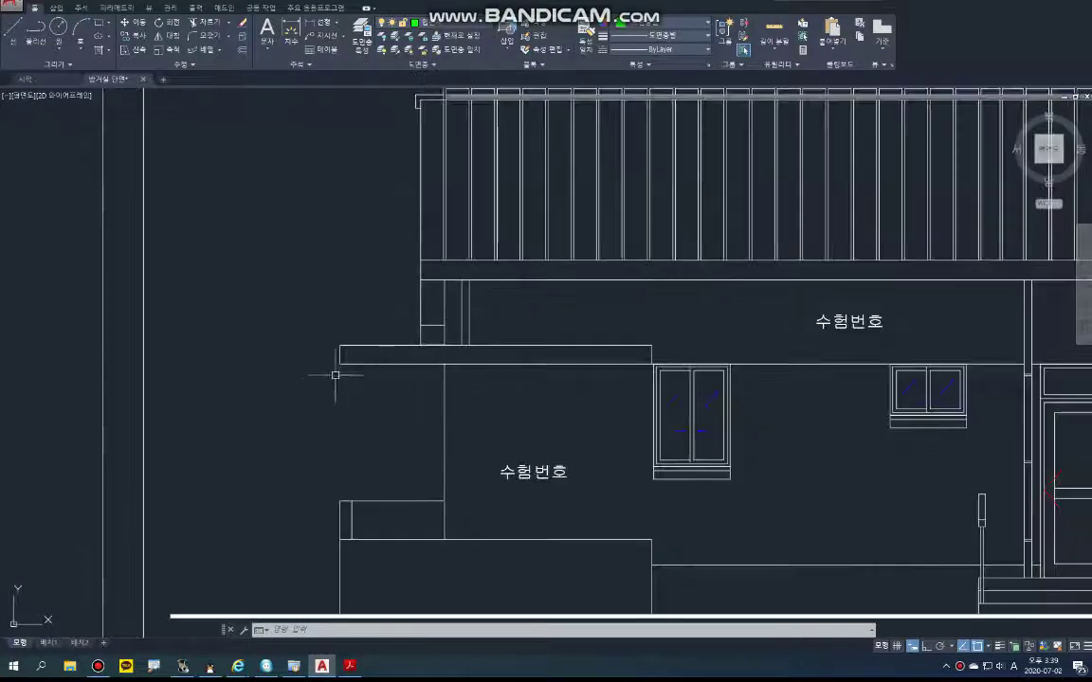
pyautogui.scroll(-2, 330, 376)
pyautogui.moveTo(330, 376); pyautogui.dragTo(354, 387, button='middle')
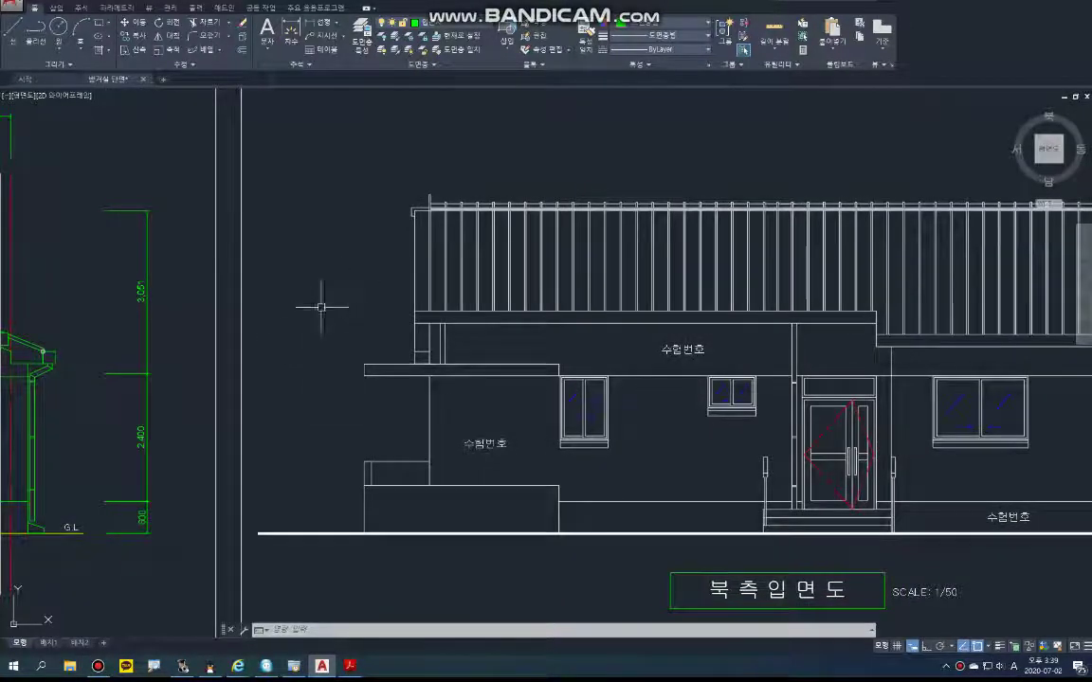
pyautogui.scroll(2, 310, 372)
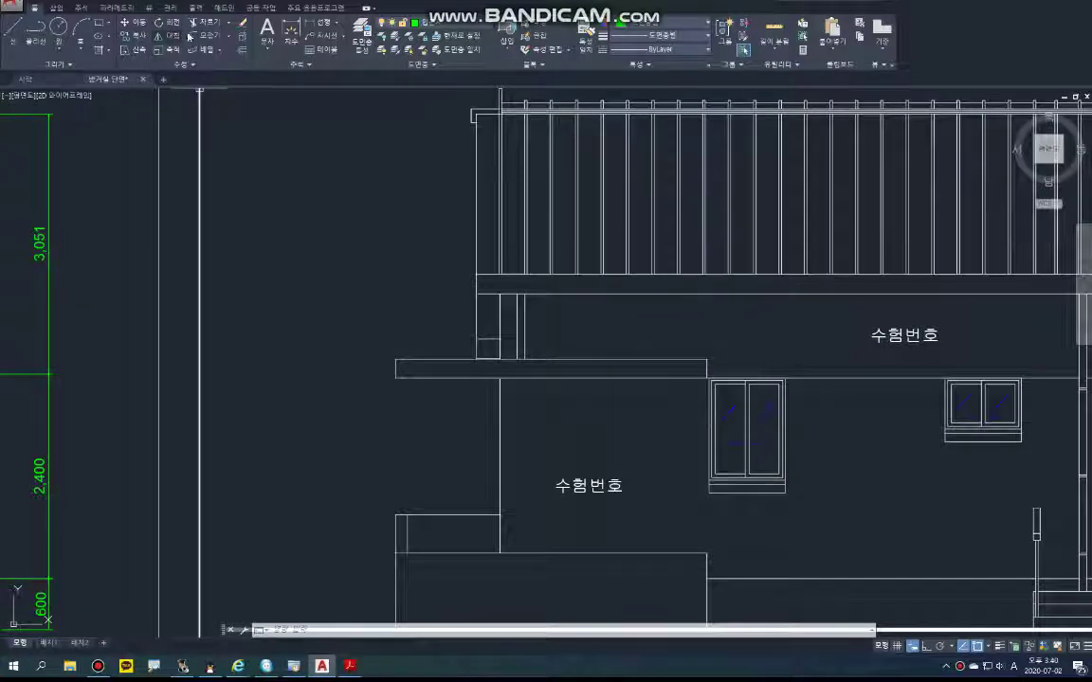
pyautogui.click(77, 31)
pyautogui.moveTo(306, 366); pyautogui.dragTo(356, 322, button='middle')
pyautogui.scroll(2, 313, 332)
pyautogui.click(327, 316)
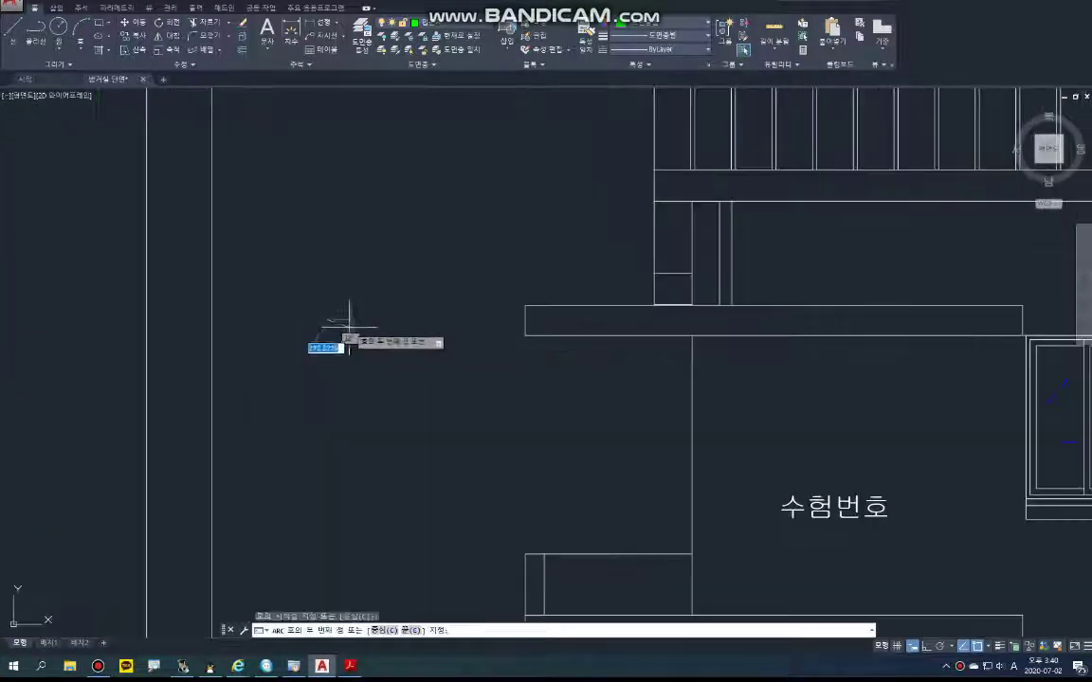
pyautogui.click(350, 327)
pyautogui.click(353, 352)
pyautogui.scroll(4, 337, 331)
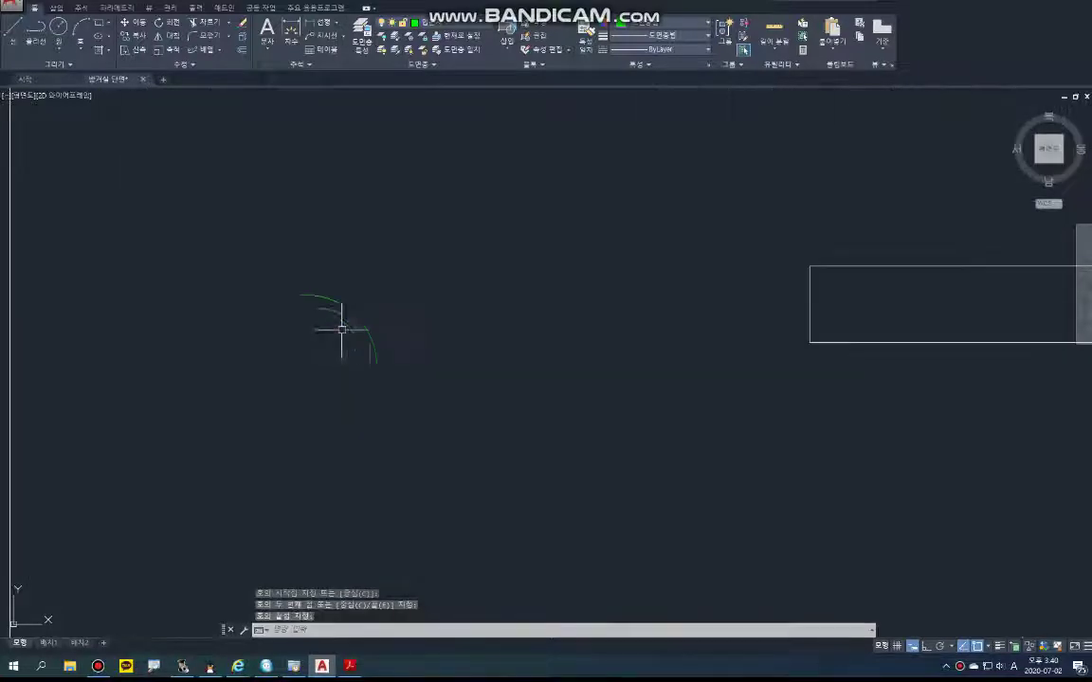
pyautogui.press('space')
pyautogui.click(378, 388)
pyautogui.click(323, 365)
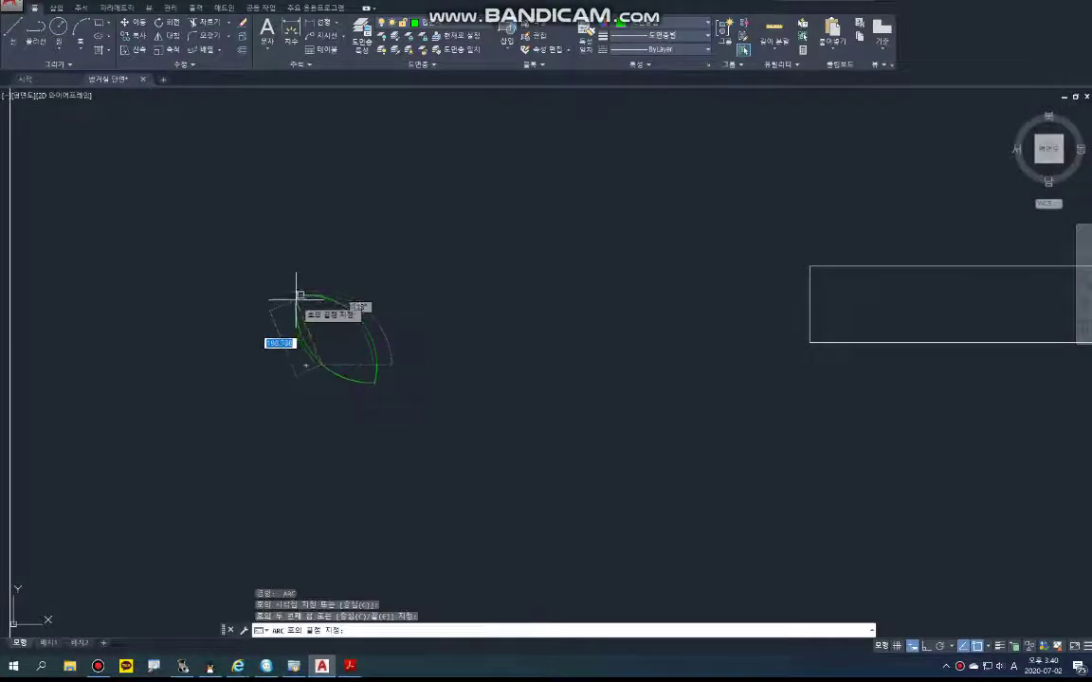
pyautogui.click(300, 296)
# - Add a short curved vein inside the leaf with a three-point arc from its upper tip
pyautogui.press('space')
pyautogui.click(301, 295)
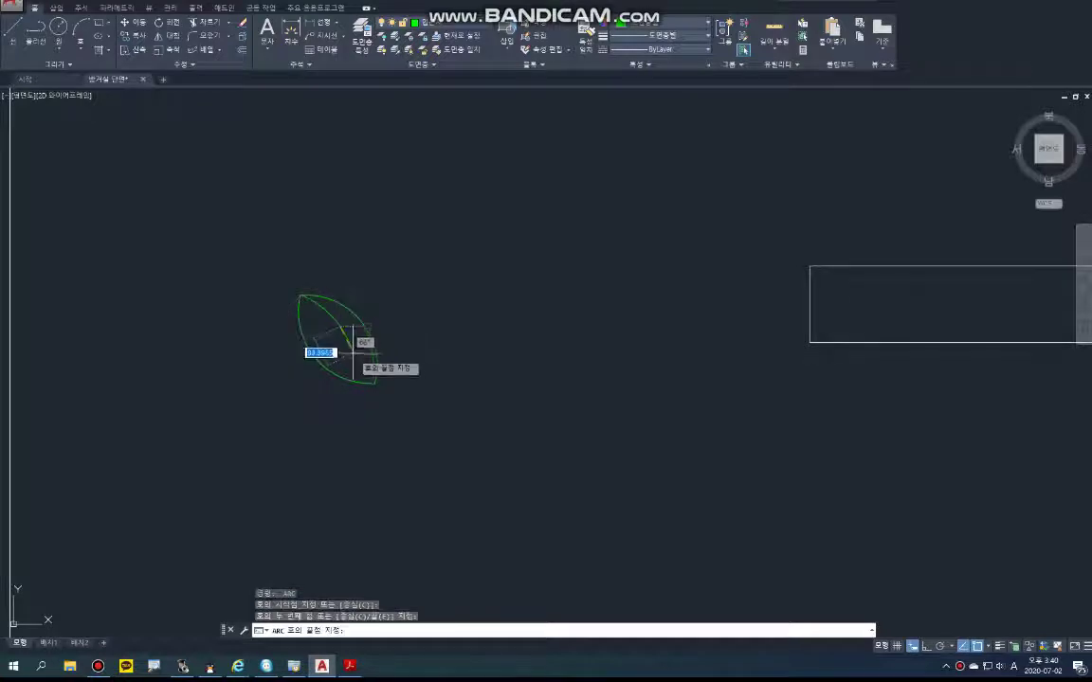
pyautogui.press('Escape')
pyautogui.scroll(-6, 441, 383)
pyautogui.scroll(2, 282, 185)
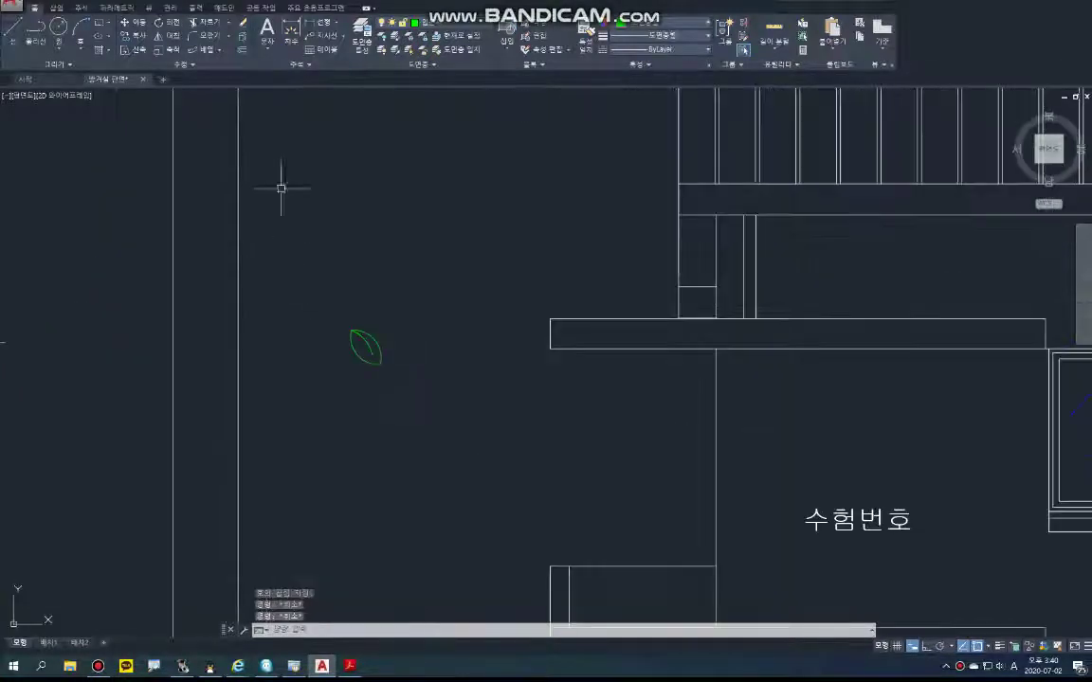
# - Create a polar array of the leaf with 8 items around a centre point just below and right of it
pyautogui.click(223, 112)
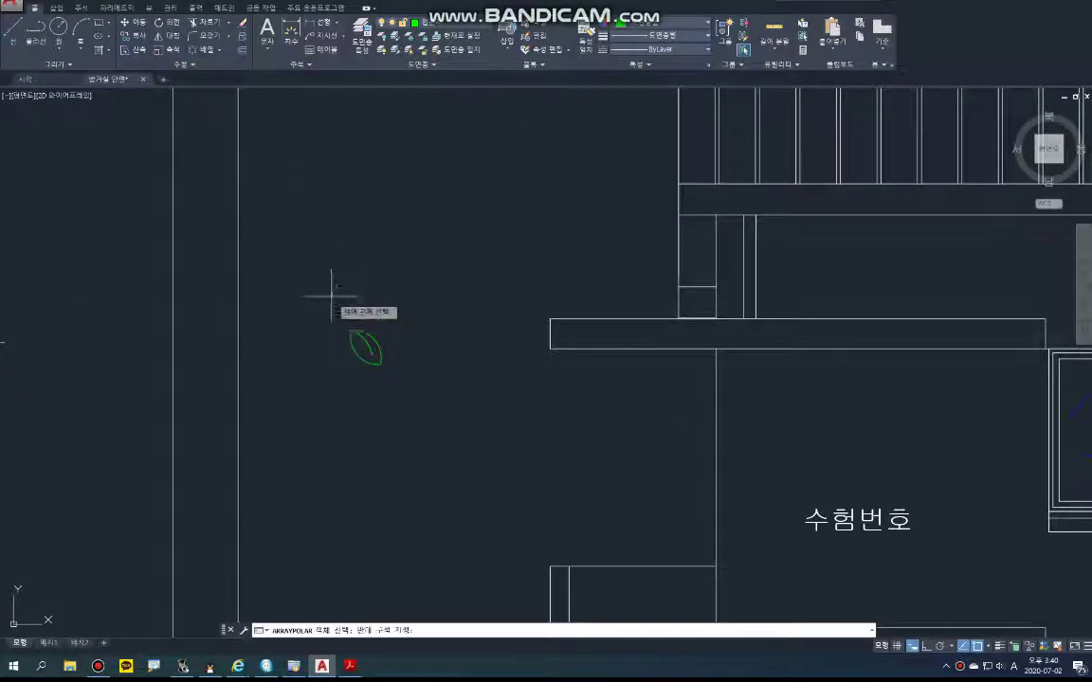
pyautogui.press('Return')
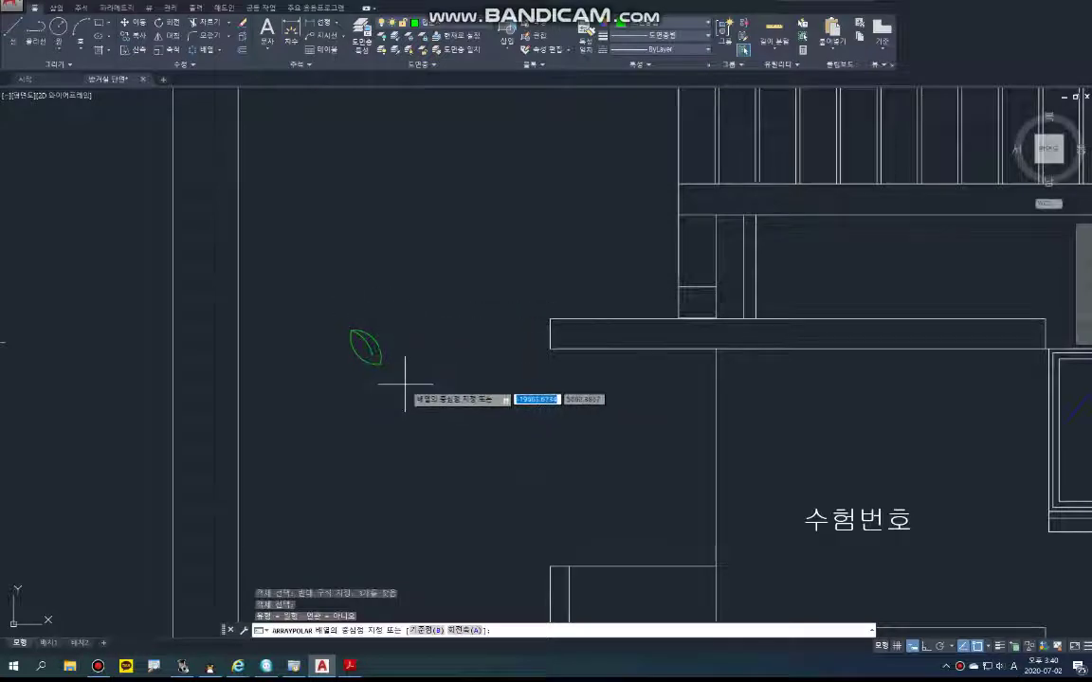
pyautogui.click(403, 381)
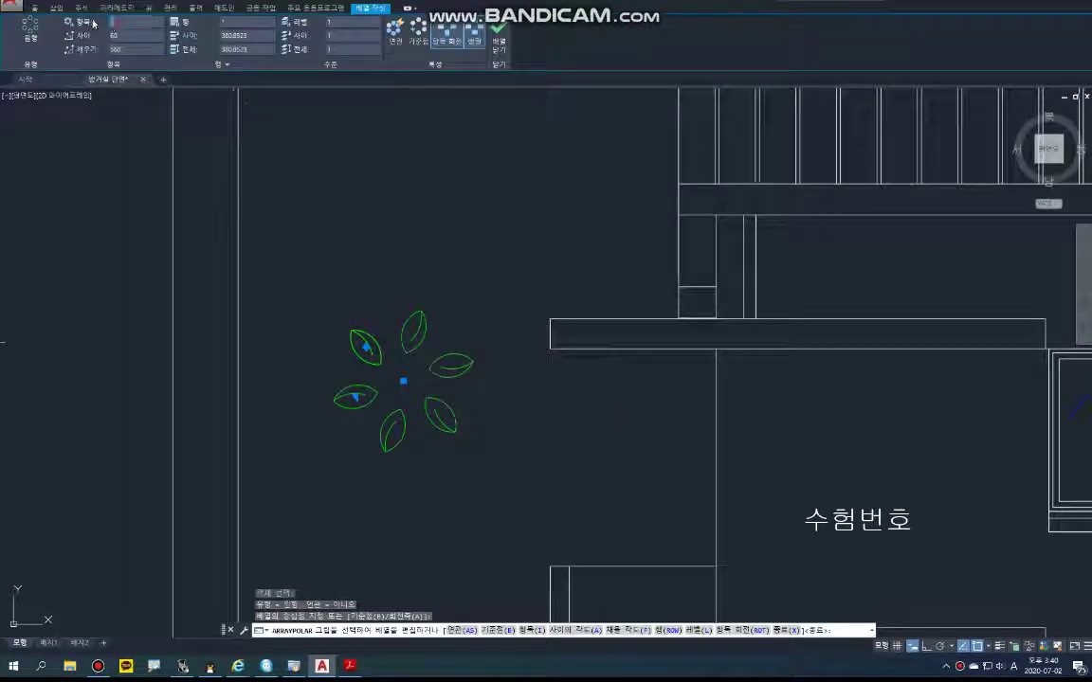
pyautogui.write('8')
pyautogui.press('Return')
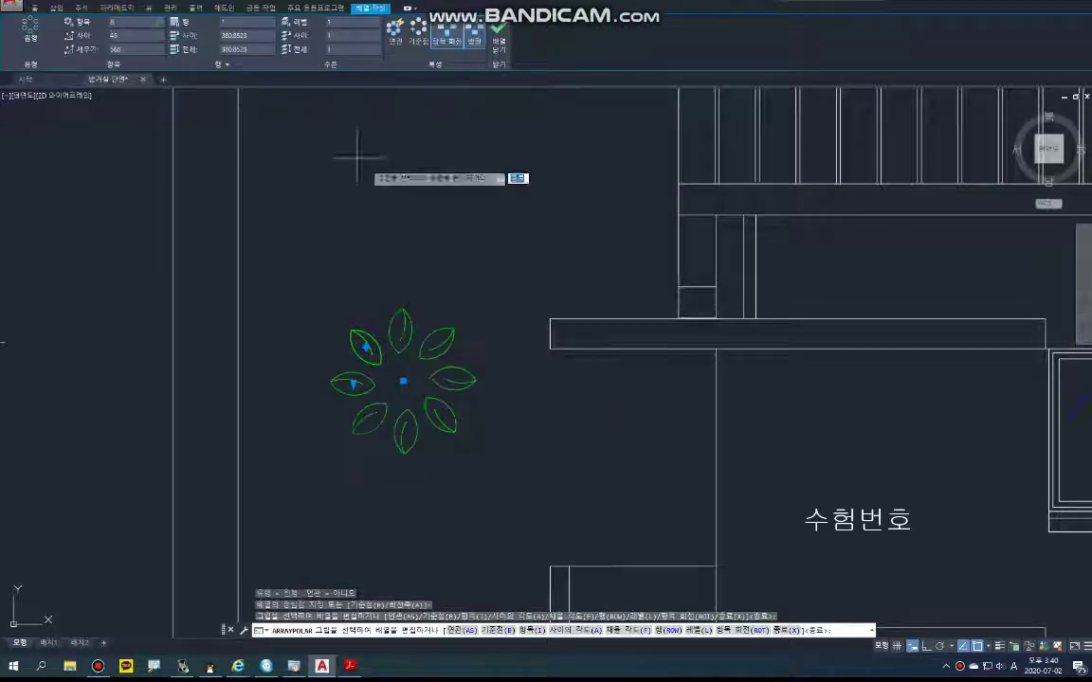
pyautogui.click(497, 40)
pyautogui.press('Escape')
pyautogui.press('Escape')
pyautogui.scroll(-2, 441, 352)
pyautogui.scroll(2, 451, 379)
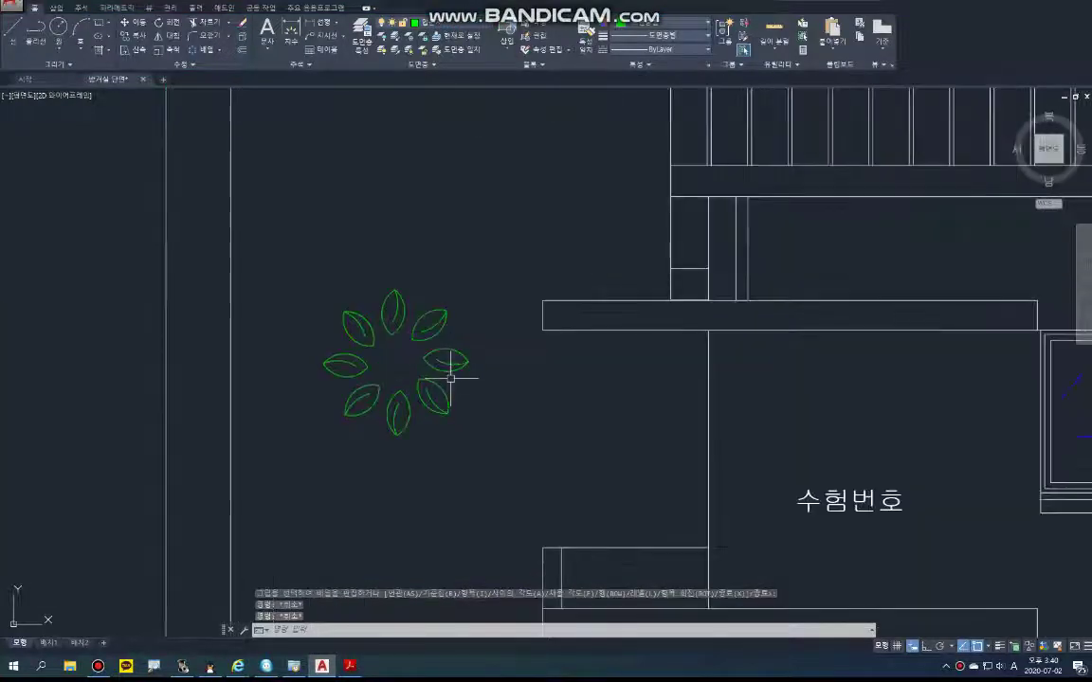
# - Copy the ring's two upper leaves repeatedly in and around the ring to build up a rounded tree crown
pyautogui.write('o')
pyautogui.press('Return')
pyautogui.click(445, 261)
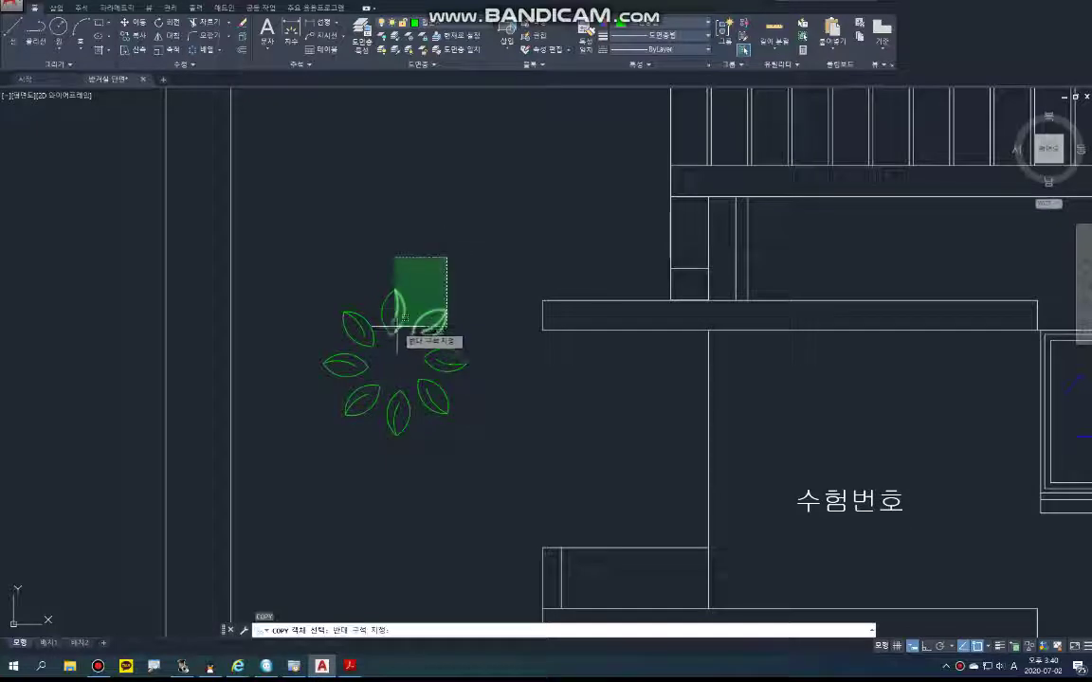
pyautogui.click(387, 328)
pyautogui.press('Return')
pyautogui.click(411, 320)
pyautogui.click(388, 360)
pyautogui.click(450, 341)
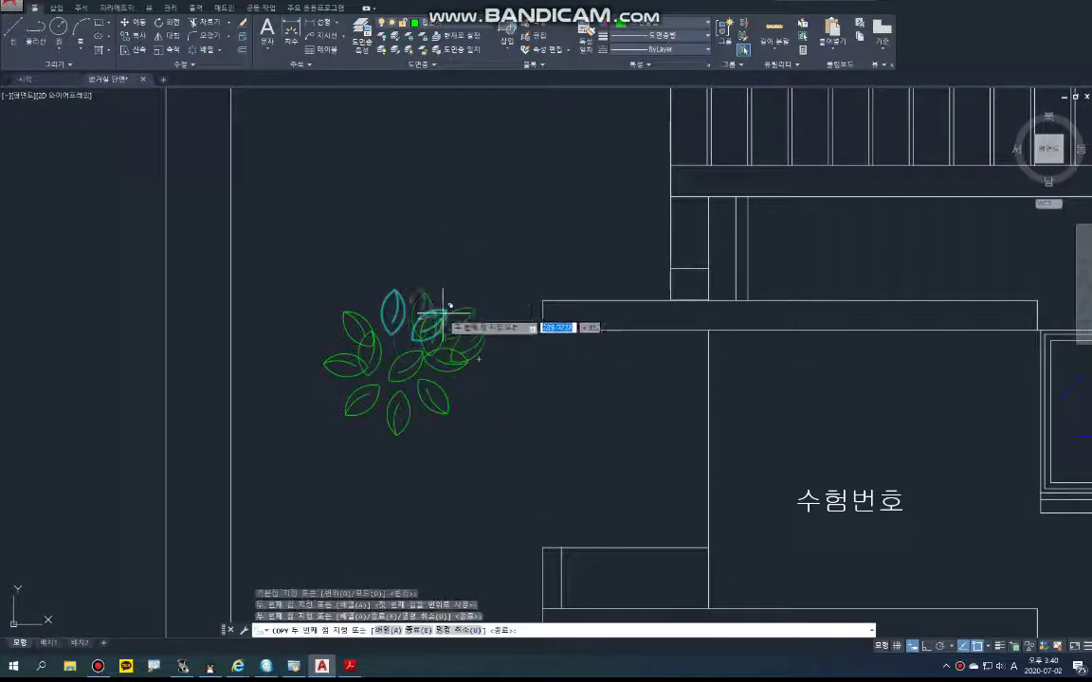
pyautogui.click(426, 282)
pyautogui.click(456, 434)
pyautogui.click(485, 391)
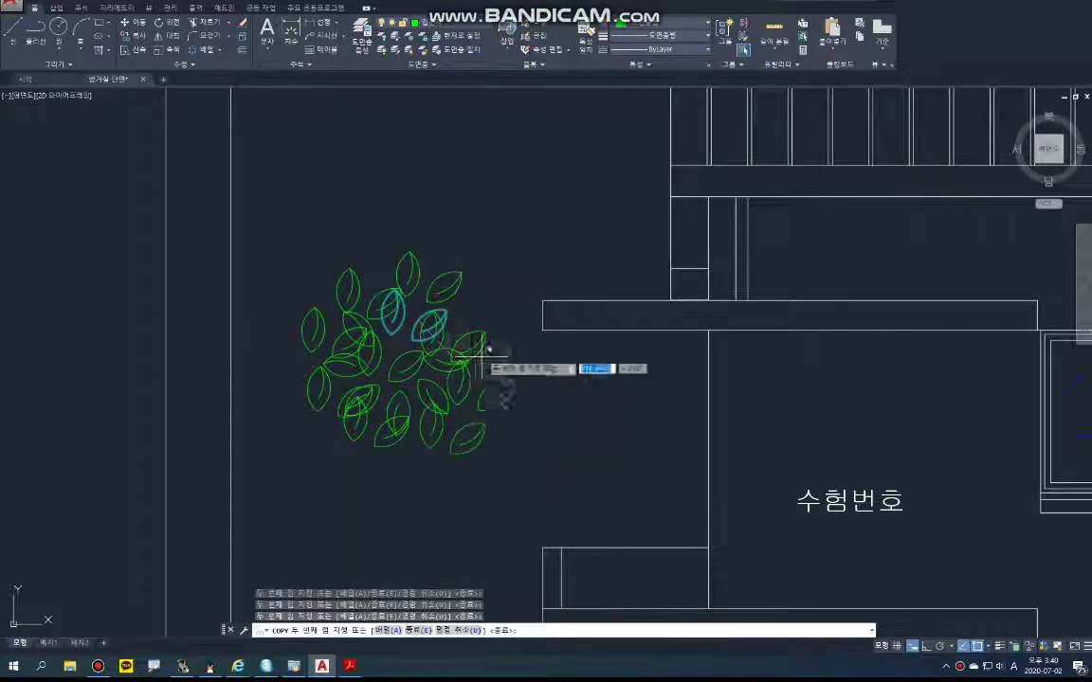
pyautogui.click(472, 320)
pyautogui.click(400, 288)
pyautogui.click(339, 449)
pyautogui.click(379, 487)
pyautogui.click(456, 475)
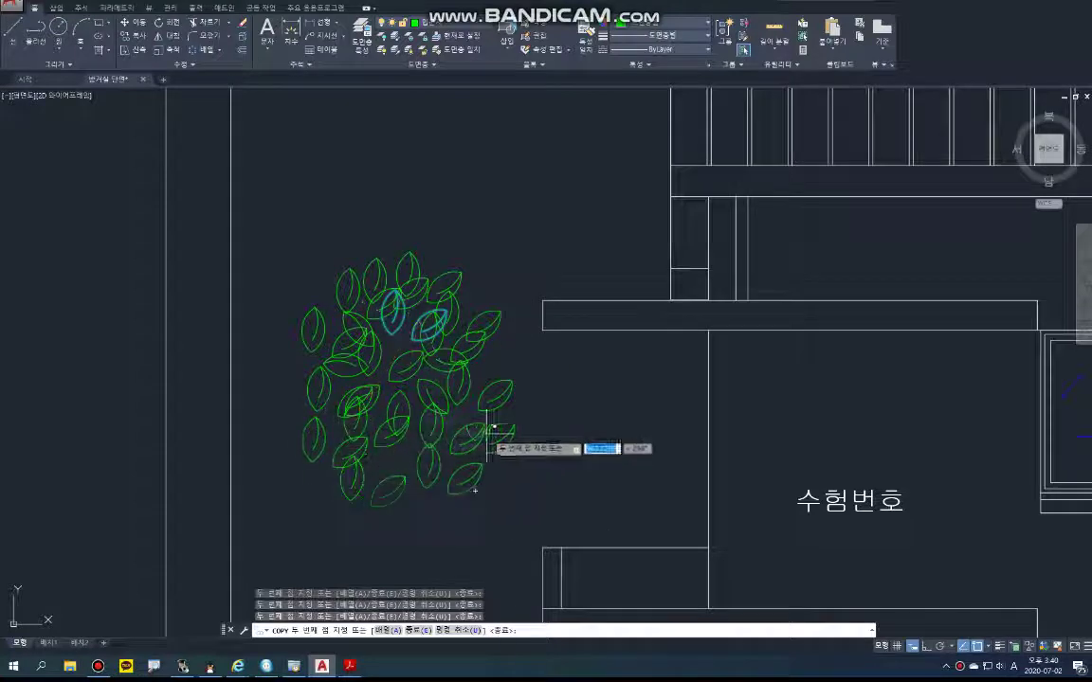
pyautogui.click(510, 367)
pyautogui.click(312, 379)
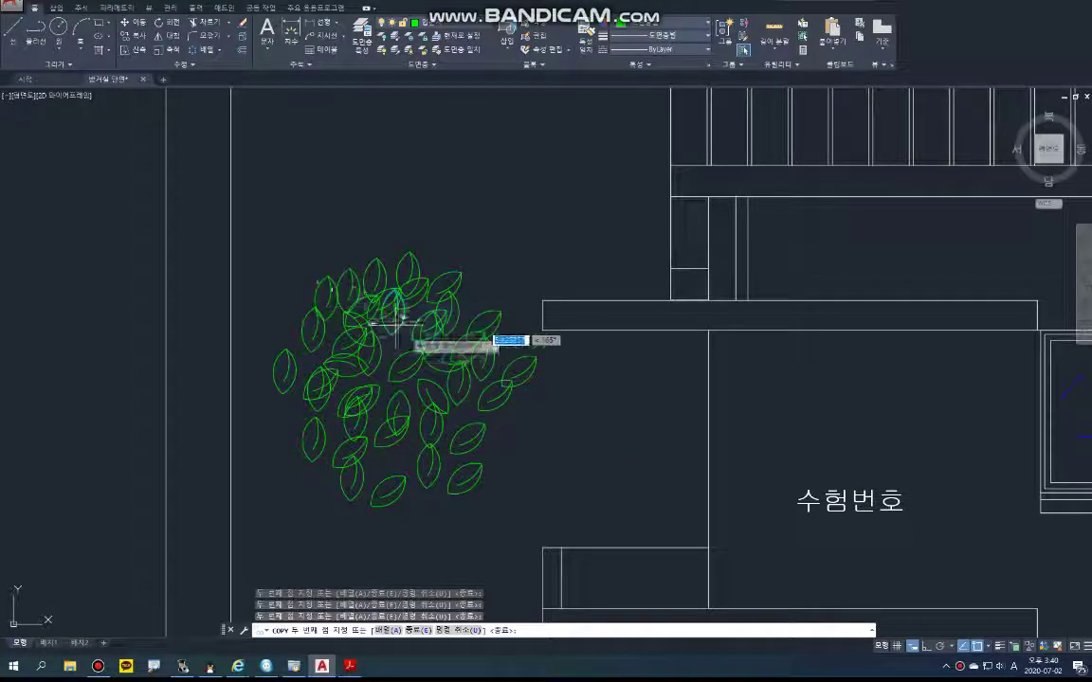
pyautogui.press('Return')
# - Copy the two overlapping leaves near the crown's lower middle into the remaining gaps and around the edges to fill out the foliage
pyautogui.scroll(2, 412, 442)
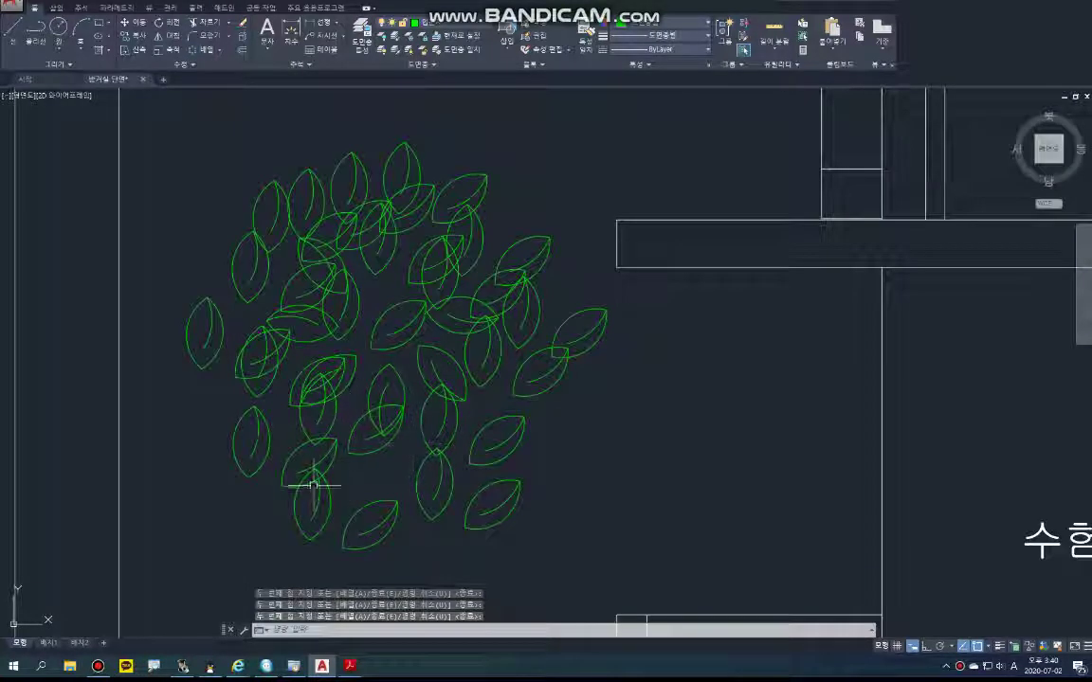
pyautogui.press('Return')
pyautogui.click(375, 380)
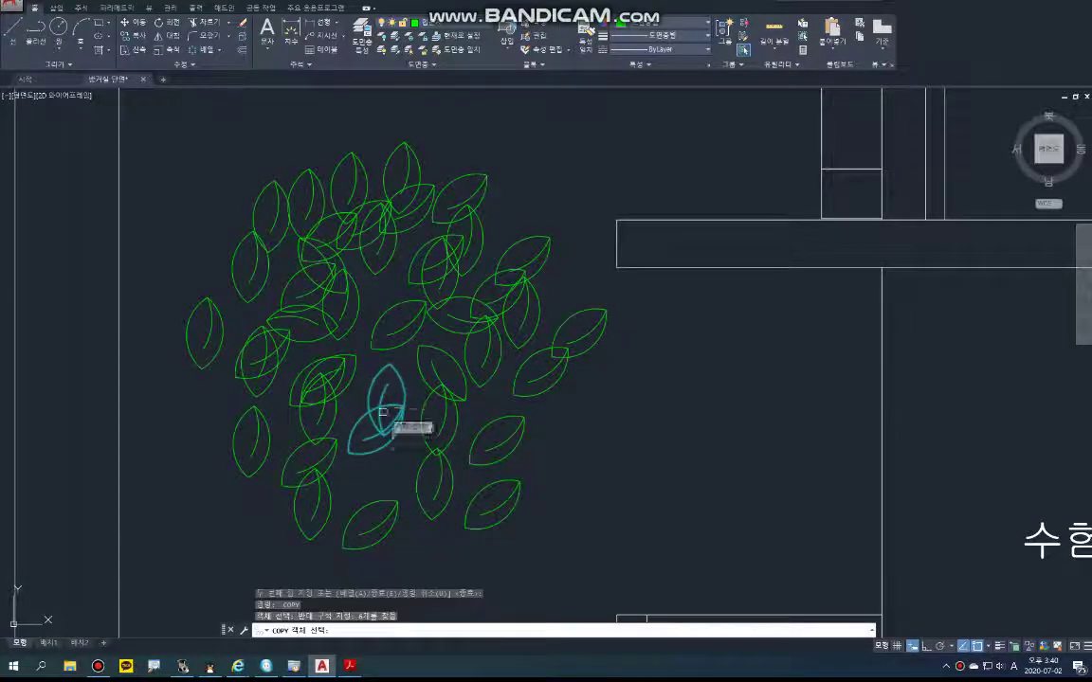
pyautogui.press('Return')
pyautogui.click(381, 407)
pyautogui.click(494, 406)
pyautogui.click(556, 416)
pyautogui.click(547, 293)
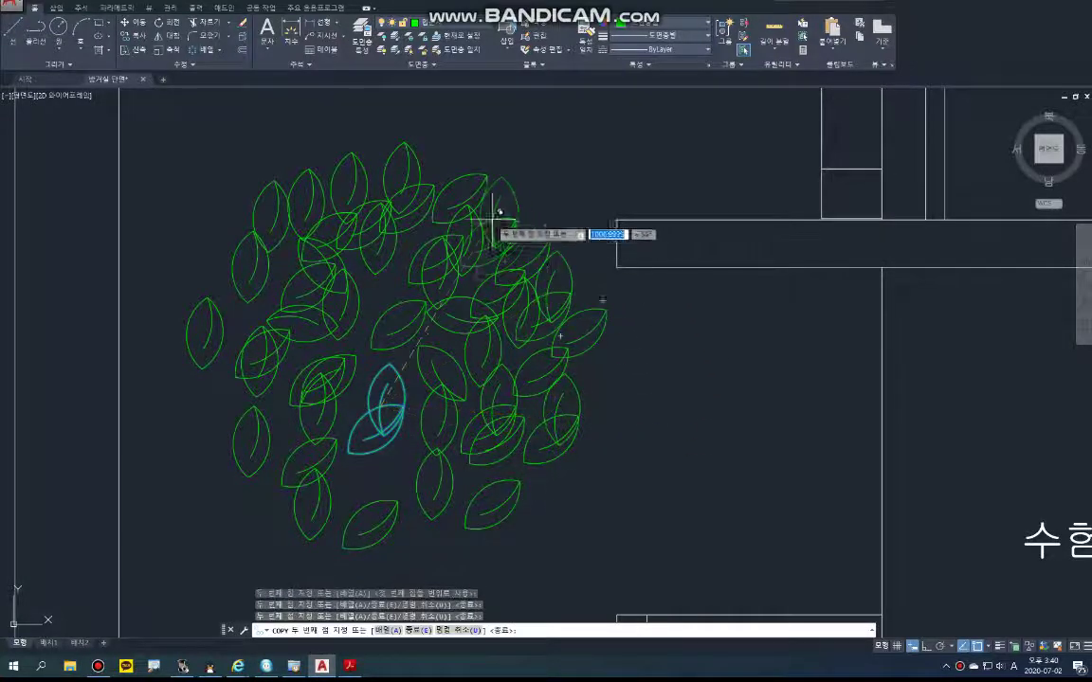
pyautogui.click(492, 220)
pyautogui.click(235, 256)
pyautogui.click(213, 401)
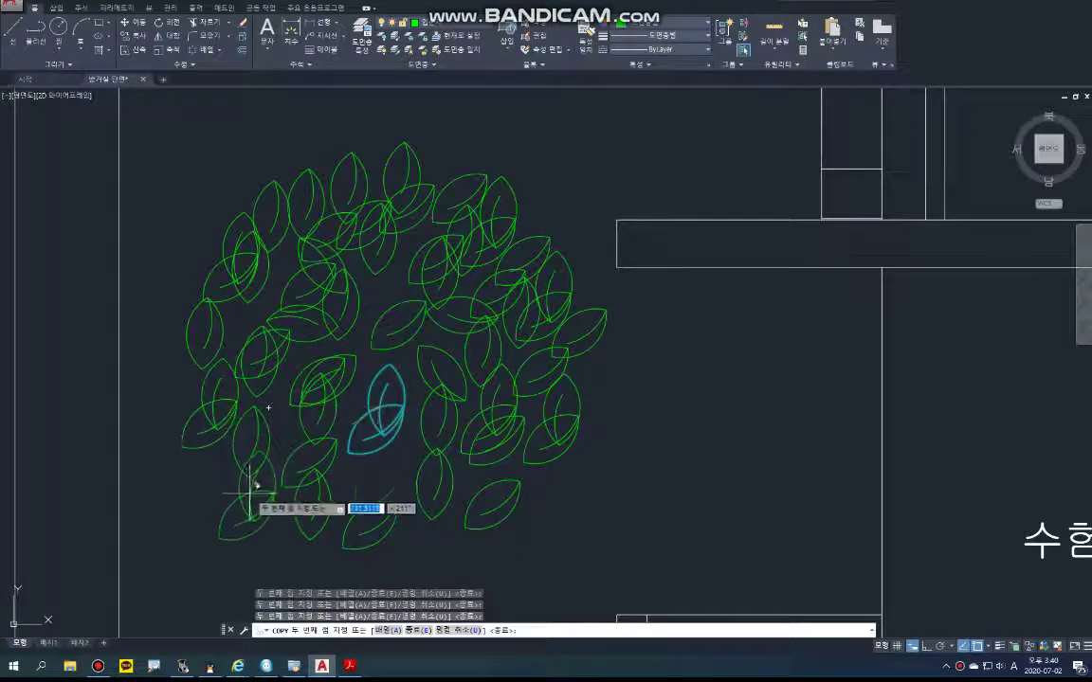
pyautogui.click(250, 492)
pyautogui.click(374, 477)
pyautogui.click(419, 515)
pyautogui.click(325, 526)
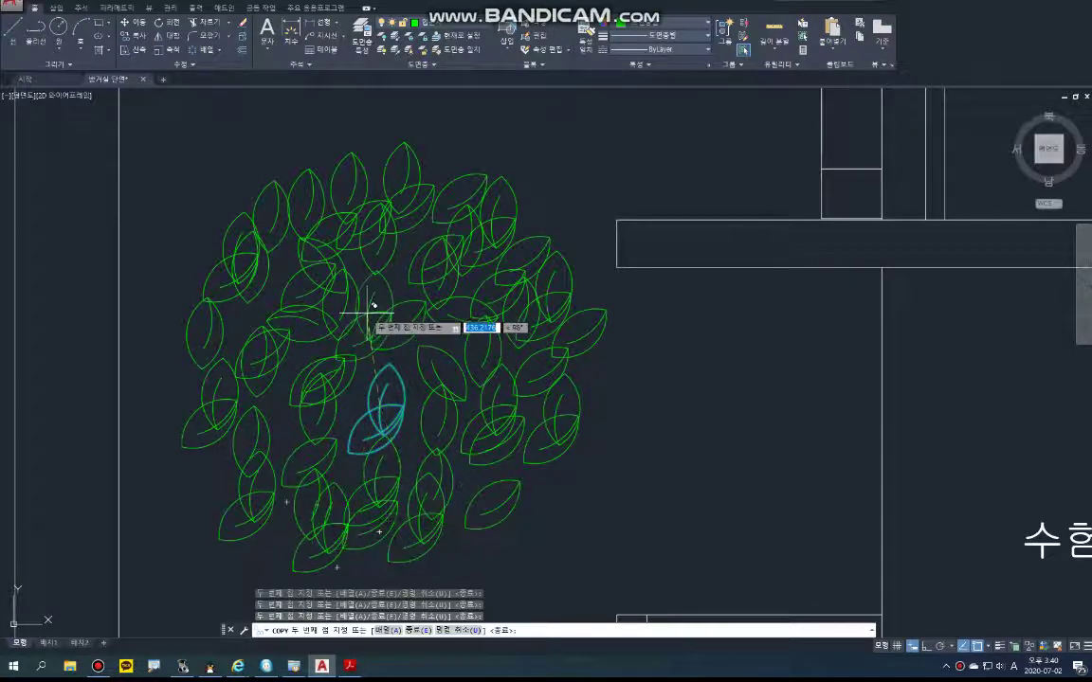
pyautogui.click(368, 313)
pyautogui.click(442, 351)
pyautogui.click(496, 402)
pyautogui.click(483, 515)
pyautogui.click(551, 490)
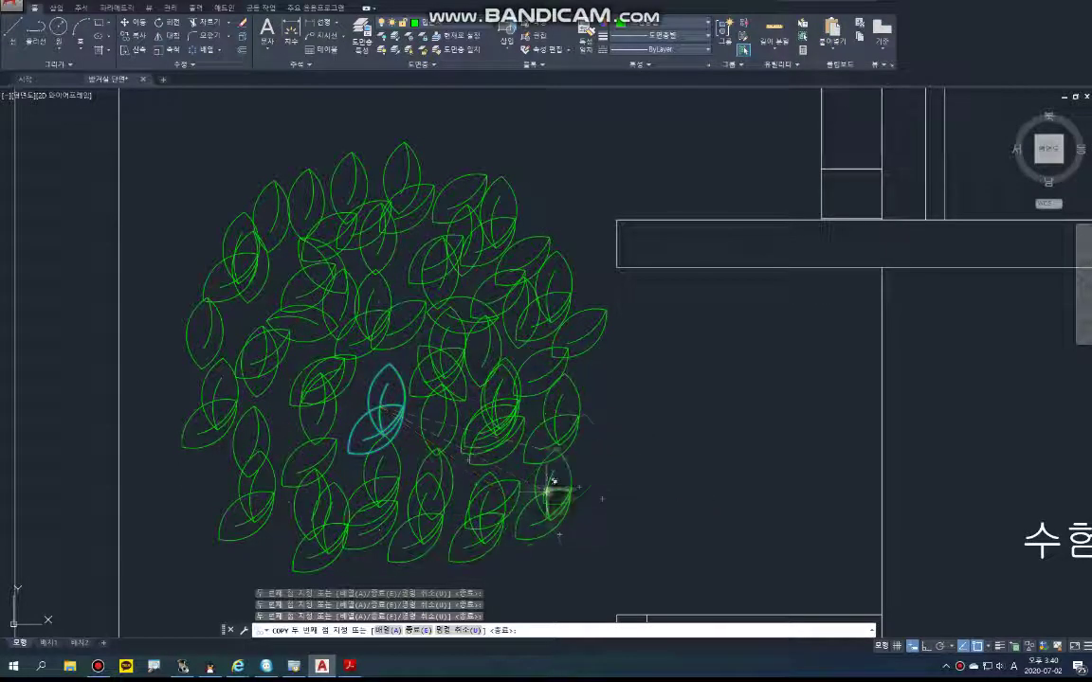
pyautogui.scroll(-4, 570, 456)
pyautogui.press('space')
pyautogui.scroll(4, 526, 431)
pyautogui.moveTo(514, 429); pyautogui.dragTo(484, 427, button='middle')
pyautogui.scroll(2, 253, 298)
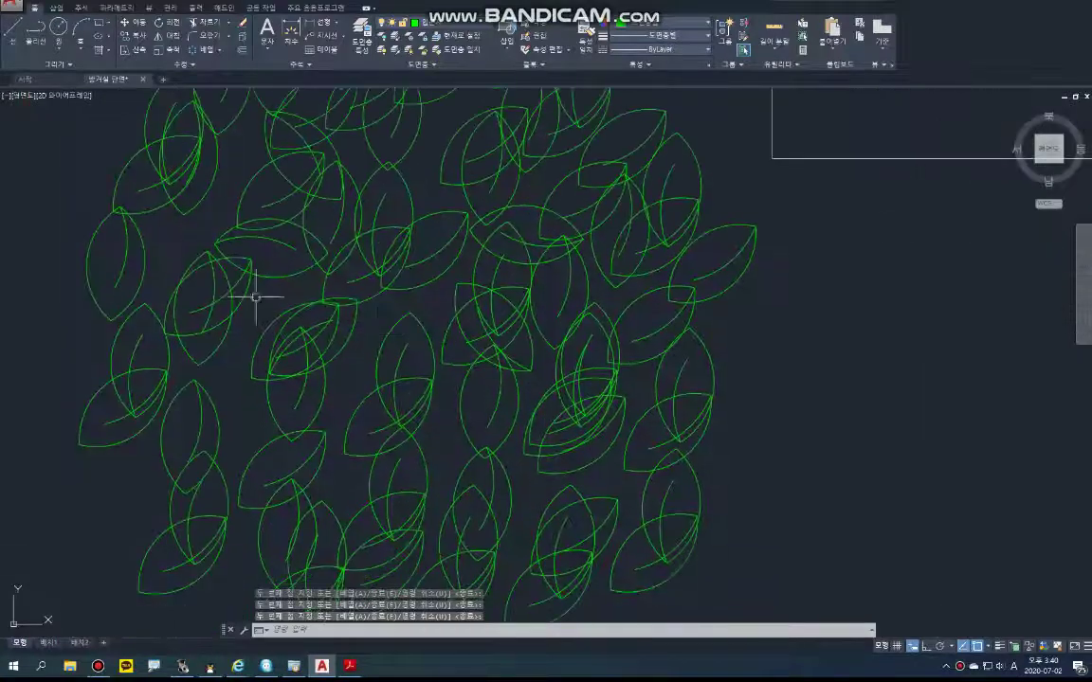
# - Copy the single leaf at the crown's right edge downward along that side to round out the foliage
pyautogui.scroll(-4, 206, 292)
pyautogui.scroll(2, 397, 289)
pyautogui.press('space')
pyautogui.click(455, 298)
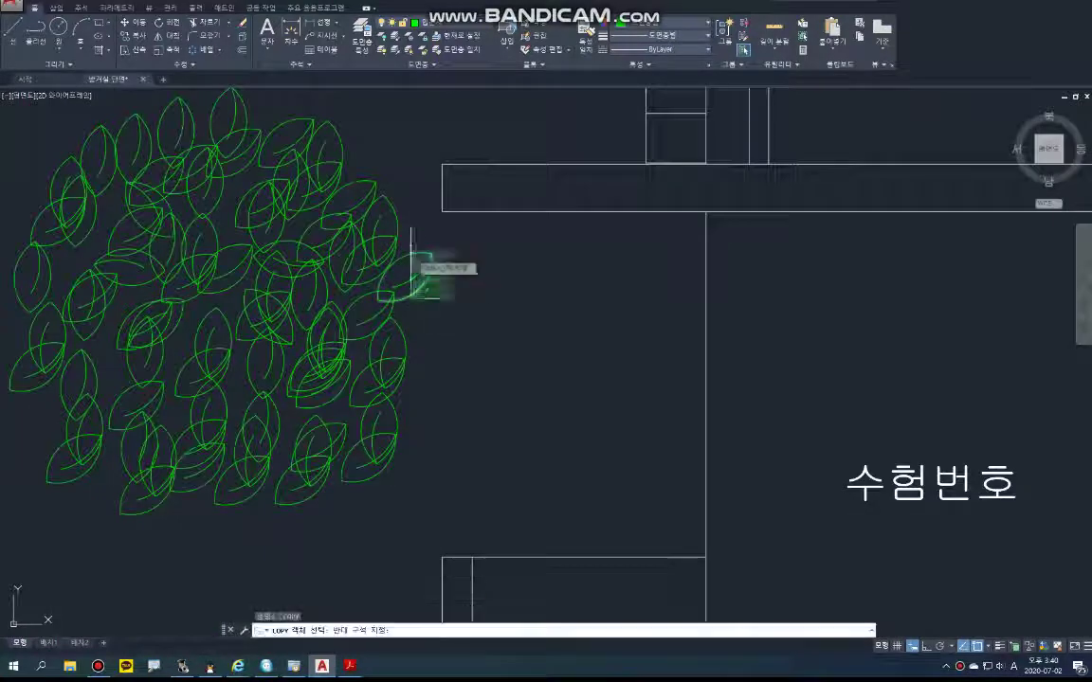
pyautogui.click(412, 251)
pyautogui.press('space')
pyautogui.click(418, 274)
pyautogui.click(427, 389)
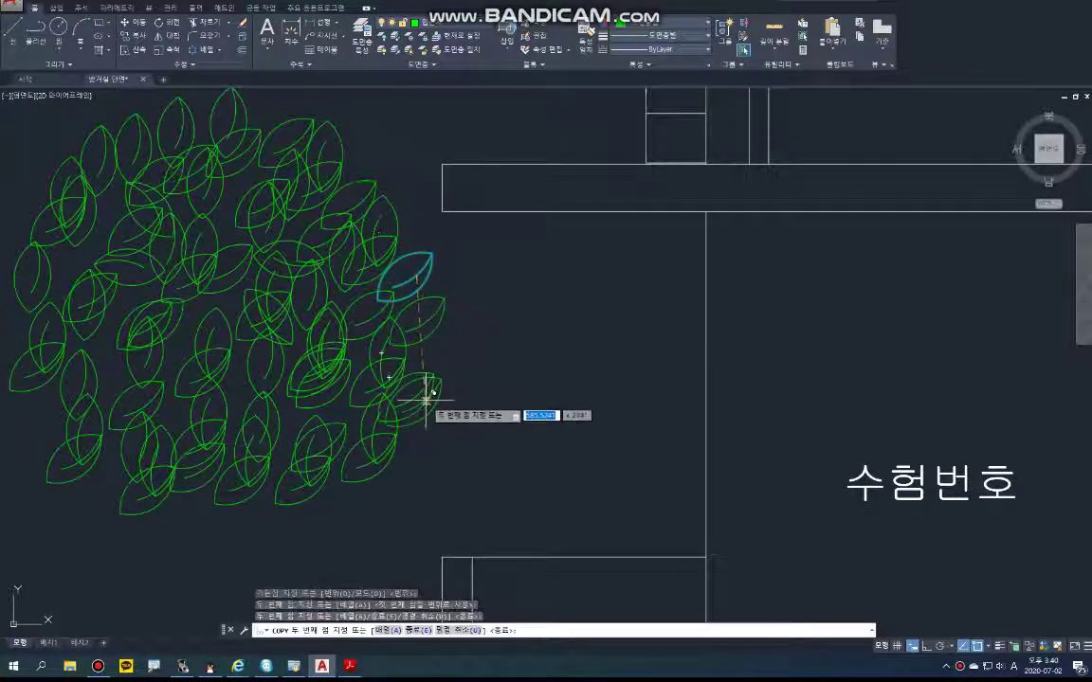
pyautogui.scroll(-4, 426, 390)
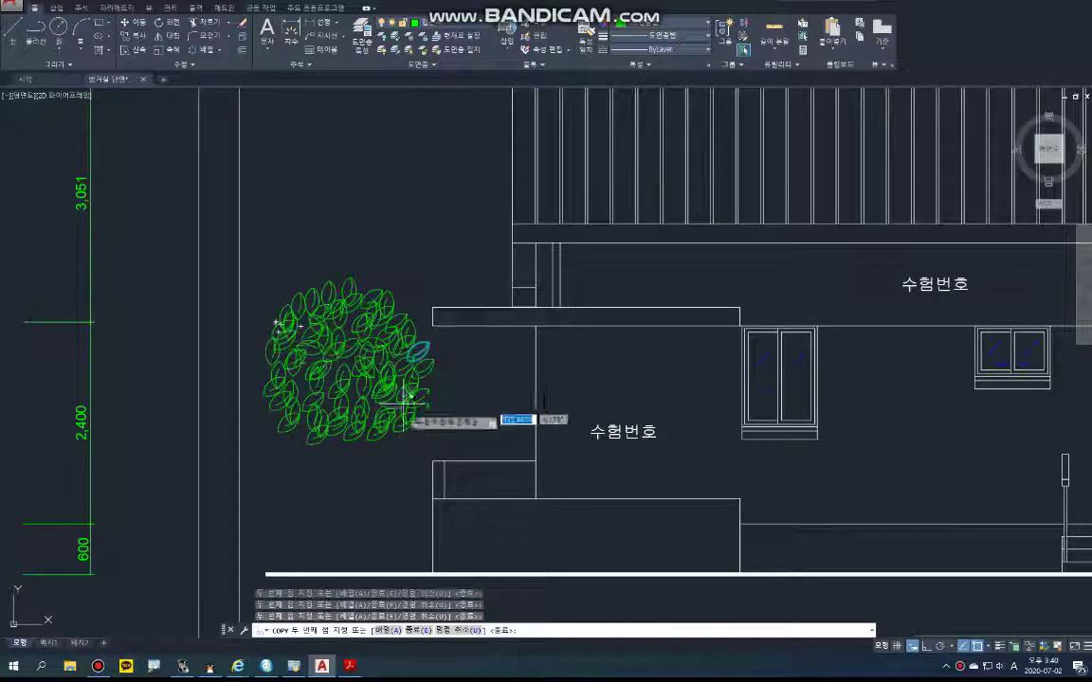
pyautogui.scroll(-2, 393, 420)
pyautogui.press('space')
# - Move the entire leaf crown slightly down and to the left, clear of the canopy edge
pyautogui.scroll(2, 433, 421)
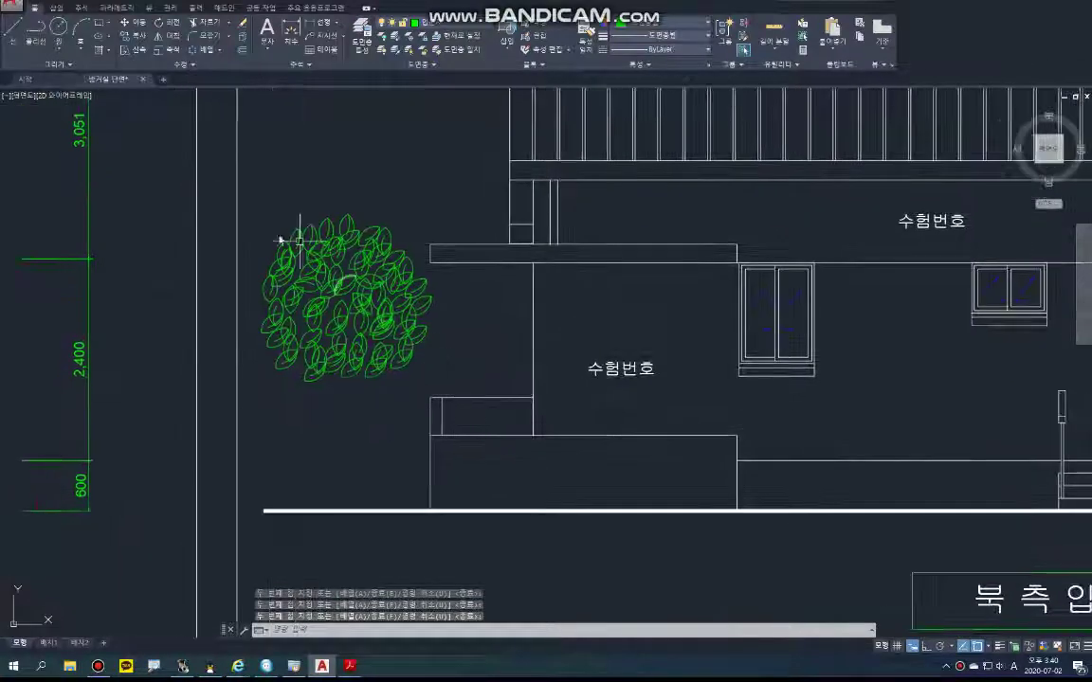
pyautogui.write('m')
pyautogui.press('space')
pyautogui.click(202, 197)
pyautogui.click(456, 390)
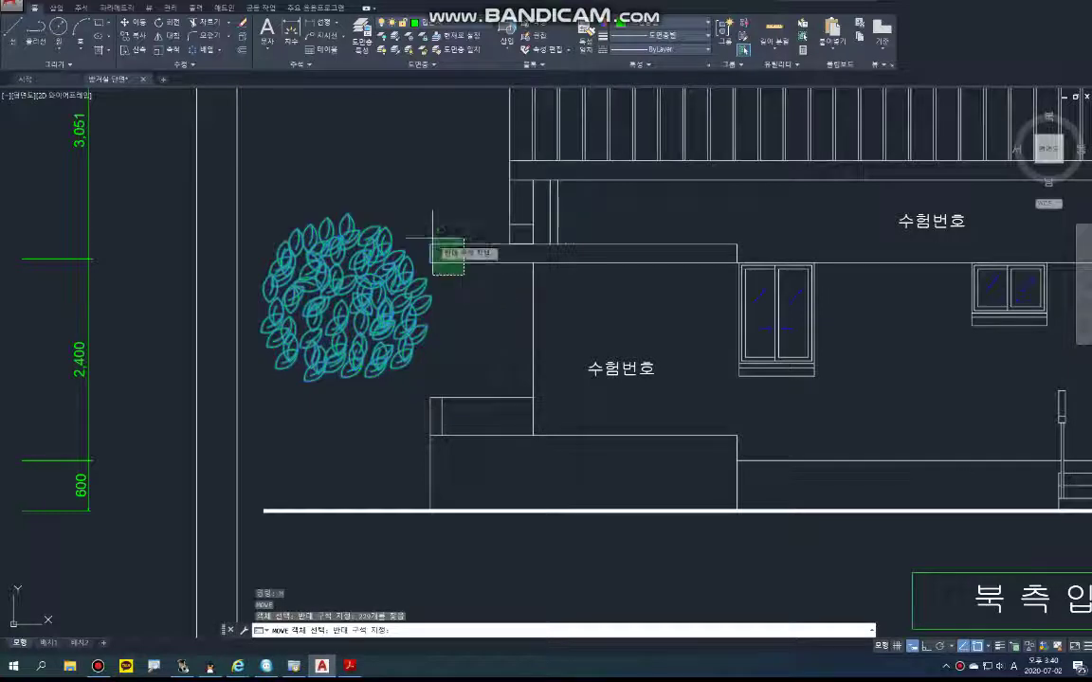
pyautogui.press('space')
pyautogui.click(481, 299)
pyautogui.click(474, 323)
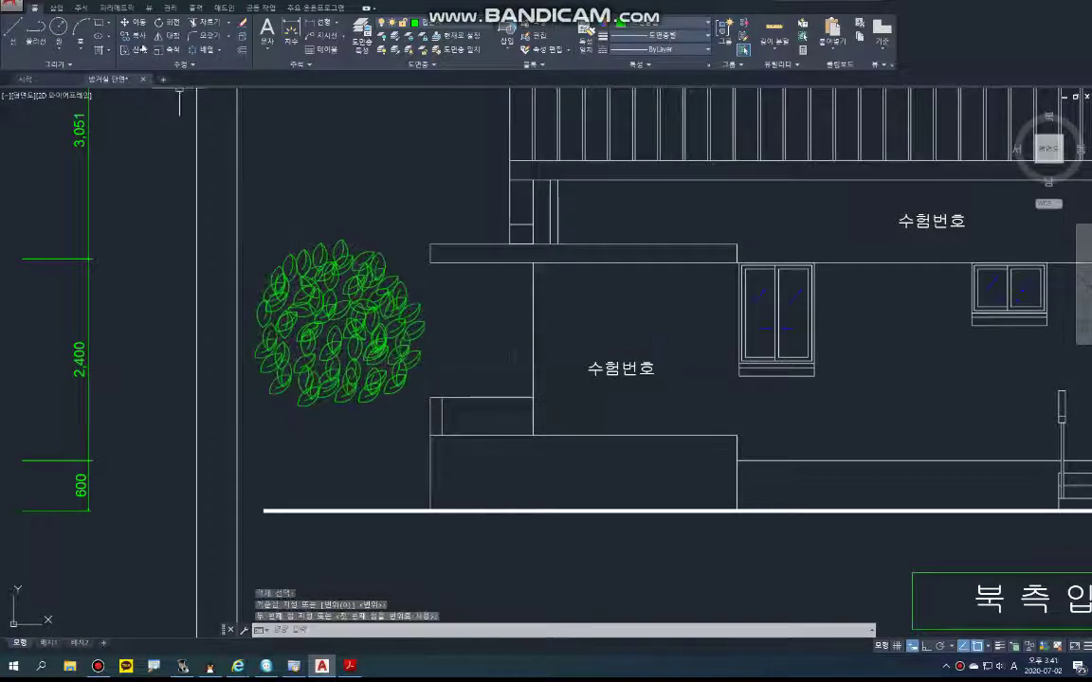
# - Draw the tree trunk as two inward-bowed three-point arcs running from inside the crown down to the ground line
pyautogui.click(84, 36)
pyautogui.click(310, 356)
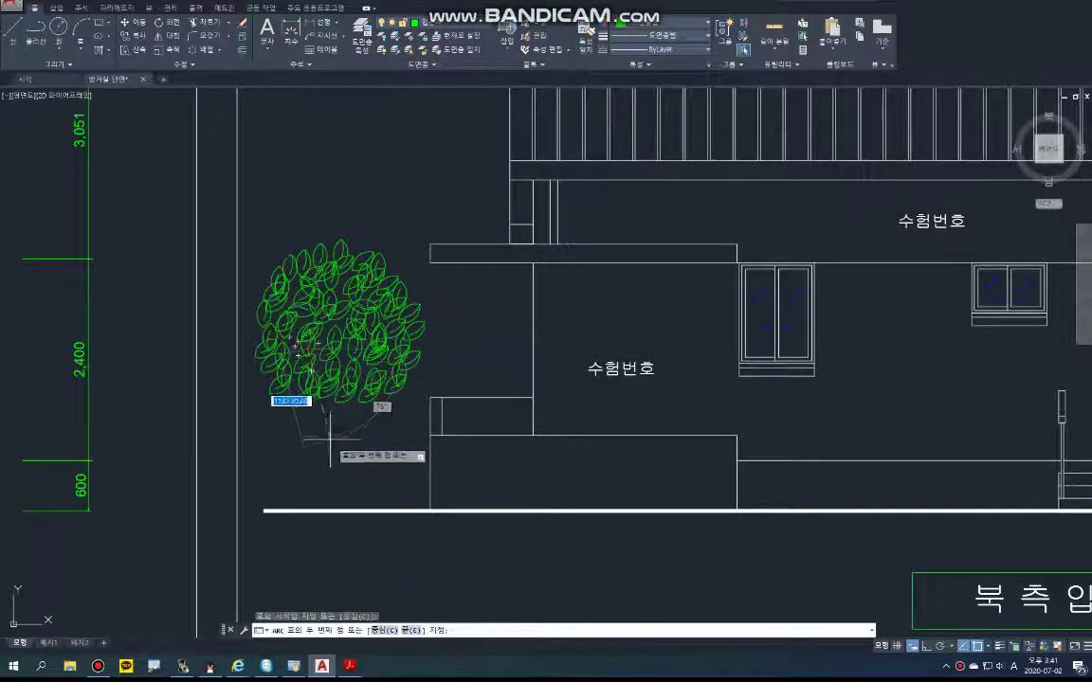
pyautogui.click(323, 433)
pyautogui.click(315, 506)
pyautogui.press('space')
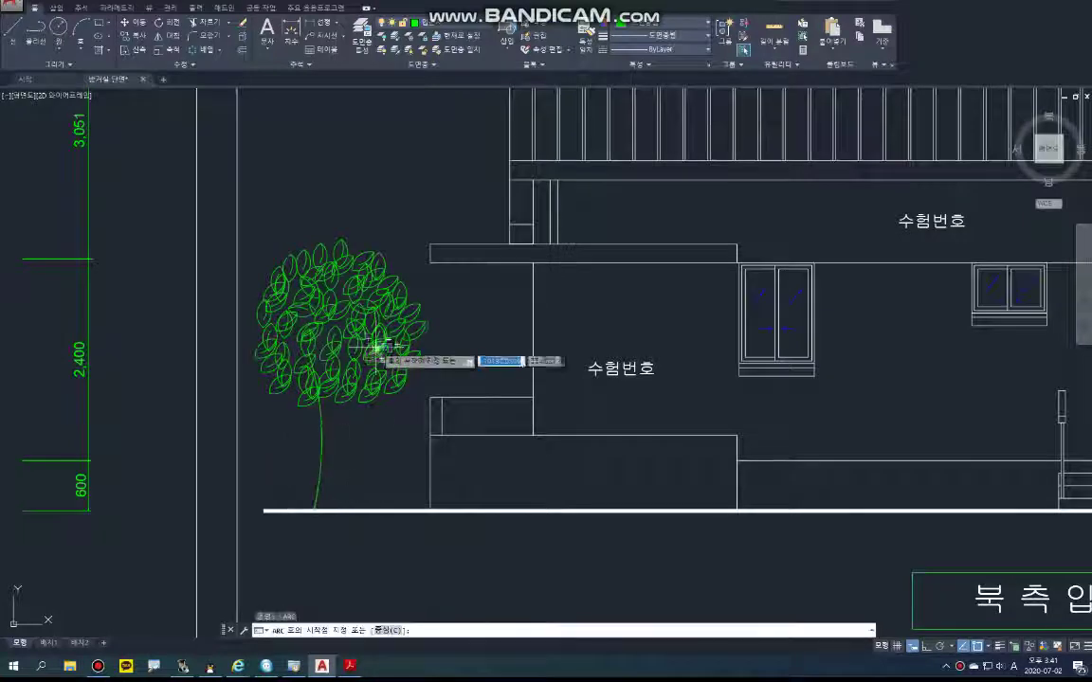
pyautogui.click(369, 336)
pyautogui.click(364, 436)
pyautogui.click(370, 509)
pyautogui.scroll(3, 329, 468)
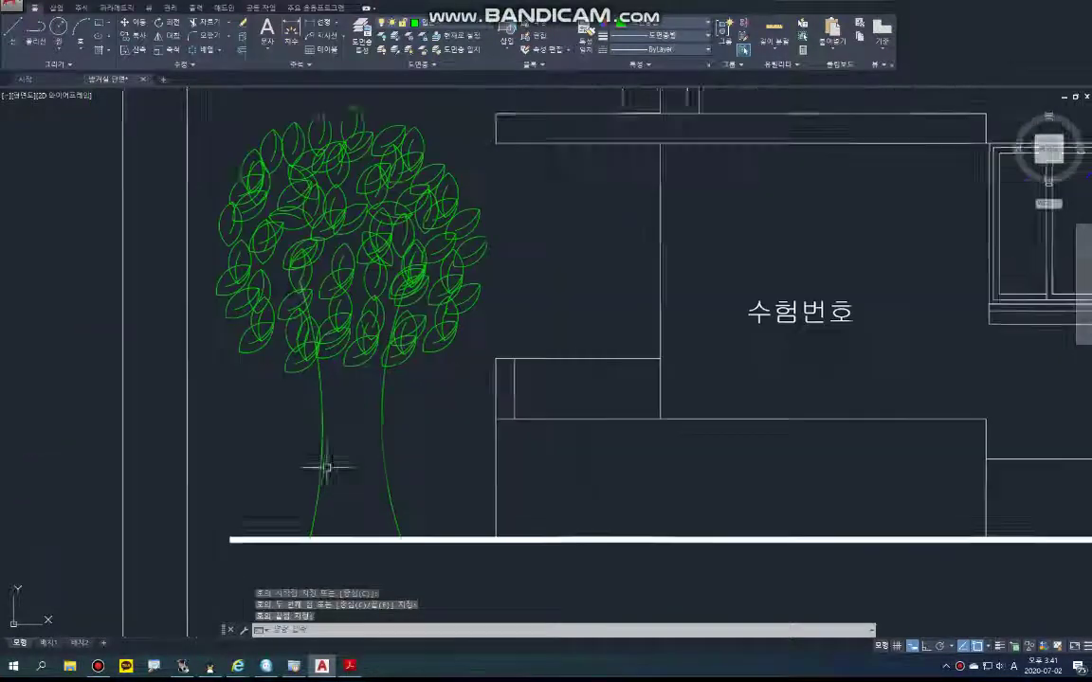
# - Draw a small three-point arc as a grass blade on the ground line left of the trunk
pyautogui.scroll(2, 324, 483)
pyautogui.press('space')
pyautogui.click(247, 500)
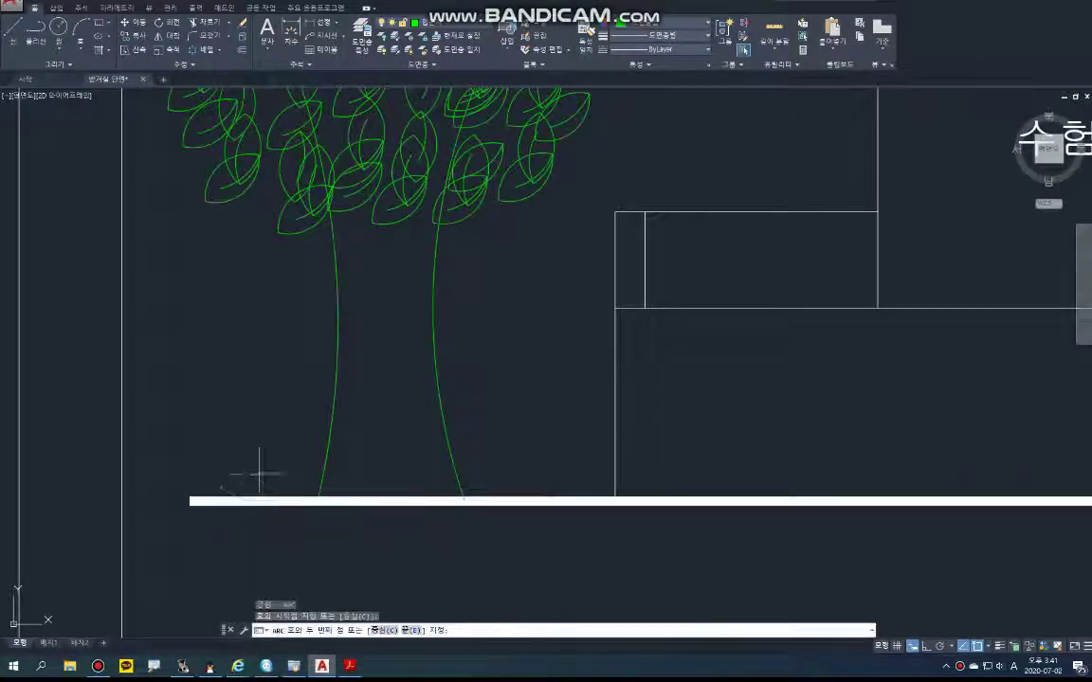
pyautogui.click(260, 475)
pyautogui.click(245, 462)
# - Copy the grass blade arc repeatedly to the right along the ground line, across the base of the trunk
pyautogui.write('co')
pyautogui.press('space')
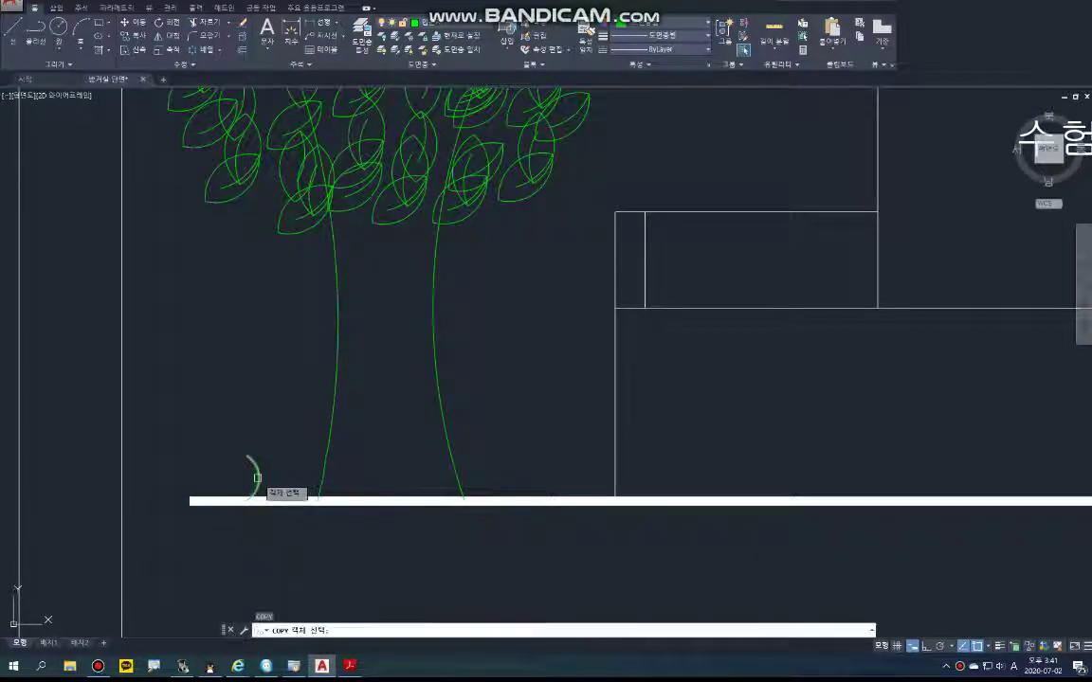
pyautogui.click(258, 478)
pyautogui.press('space')
pyautogui.click(281, 449)
pyautogui.click(309, 454)
pyautogui.click(329, 440)
pyautogui.click(340, 453)
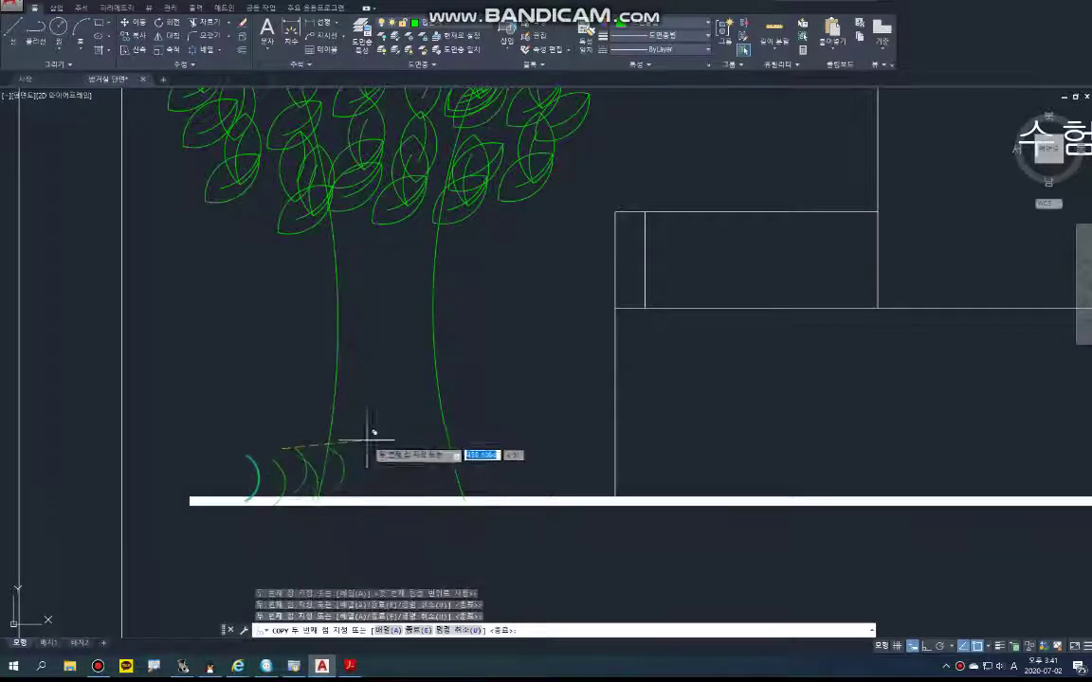
pyautogui.click(365, 440)
pyautogui.click(392, 436)
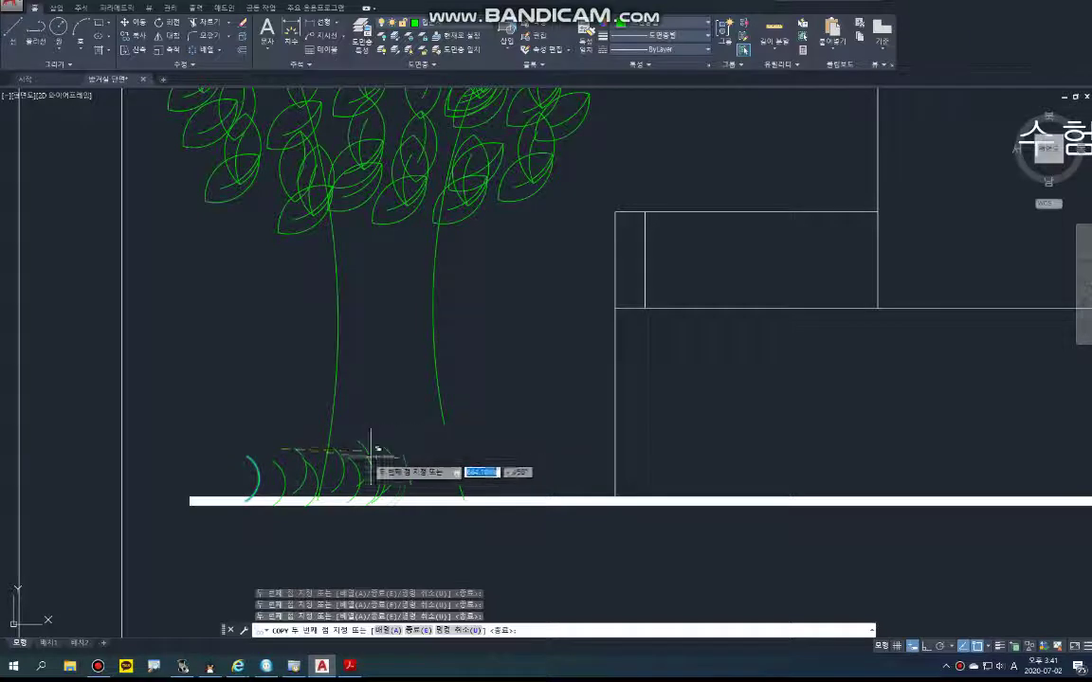
pyautogui.press('space')
# - Mirror the grass blades about a vertical line through the middle of the trunk, keeping the originals
pyautogui.write('mi')
pyautogui.press('space')
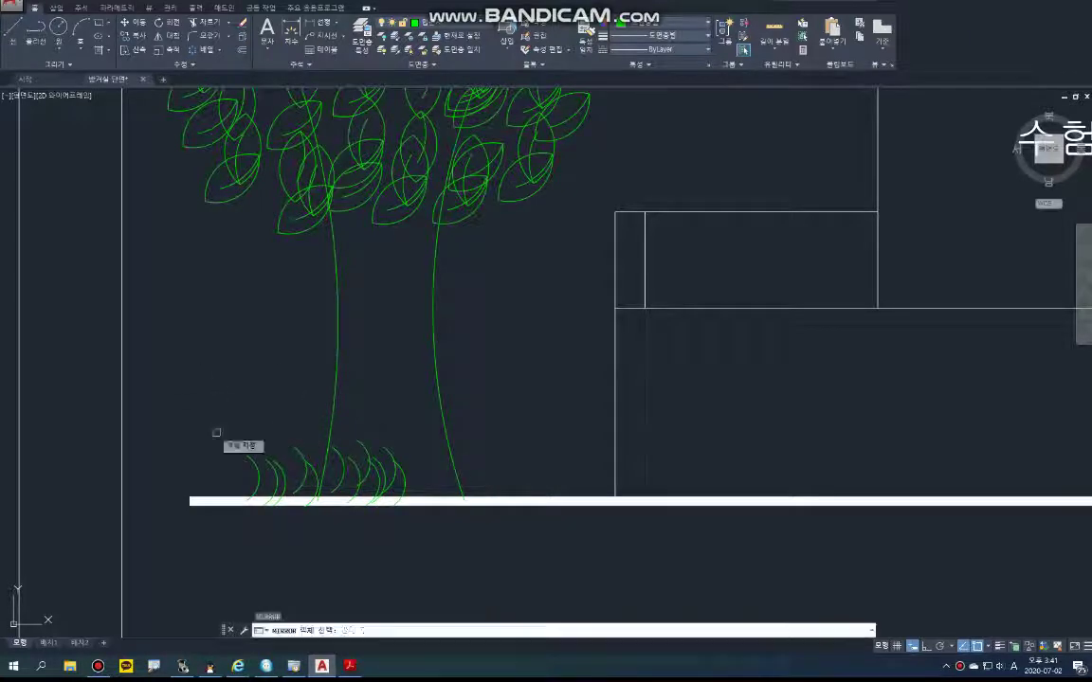
pyautogui.click(204, 419)
pyautogui.click(438, 517)
pyautogui.press('space')
pyautogui.click(380, 420)
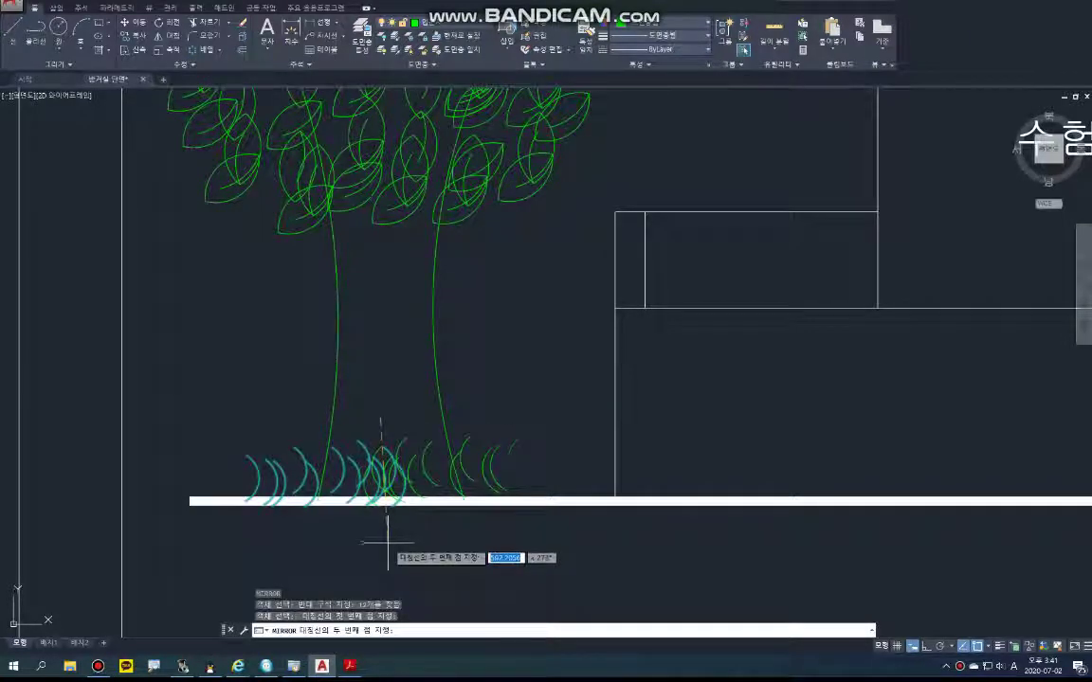
pyautogui.click(387, 542)
pyautogui.scroll(-3, 378, 549)
pyautogui.scroll(3, 393, 471)
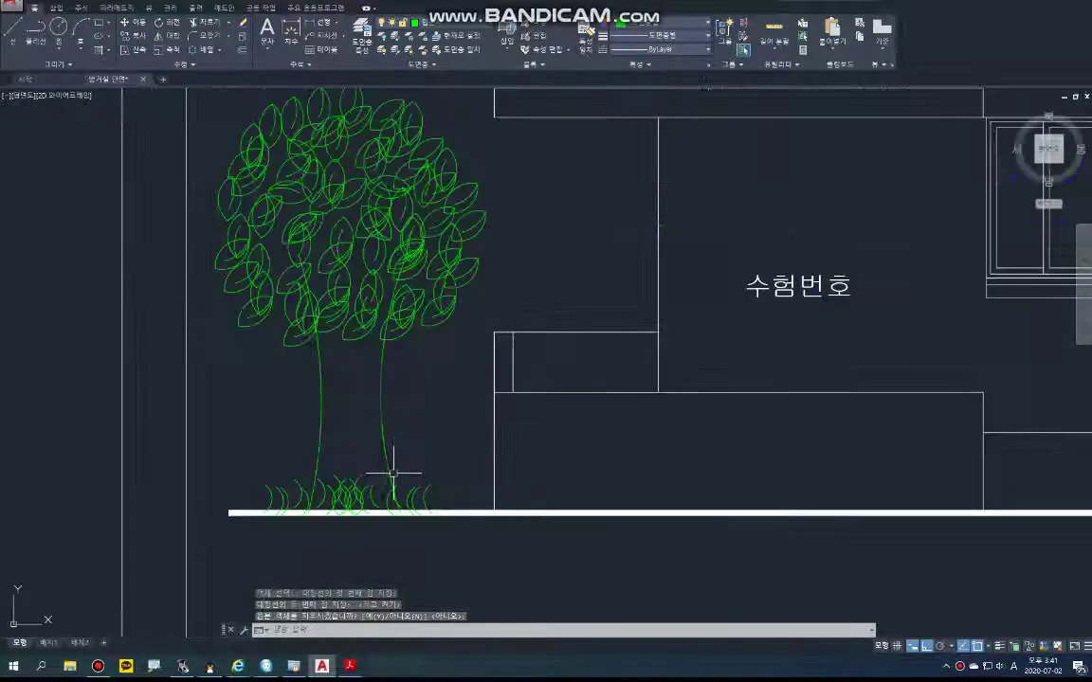
pyautogui.scroll(-2, 375, 413)
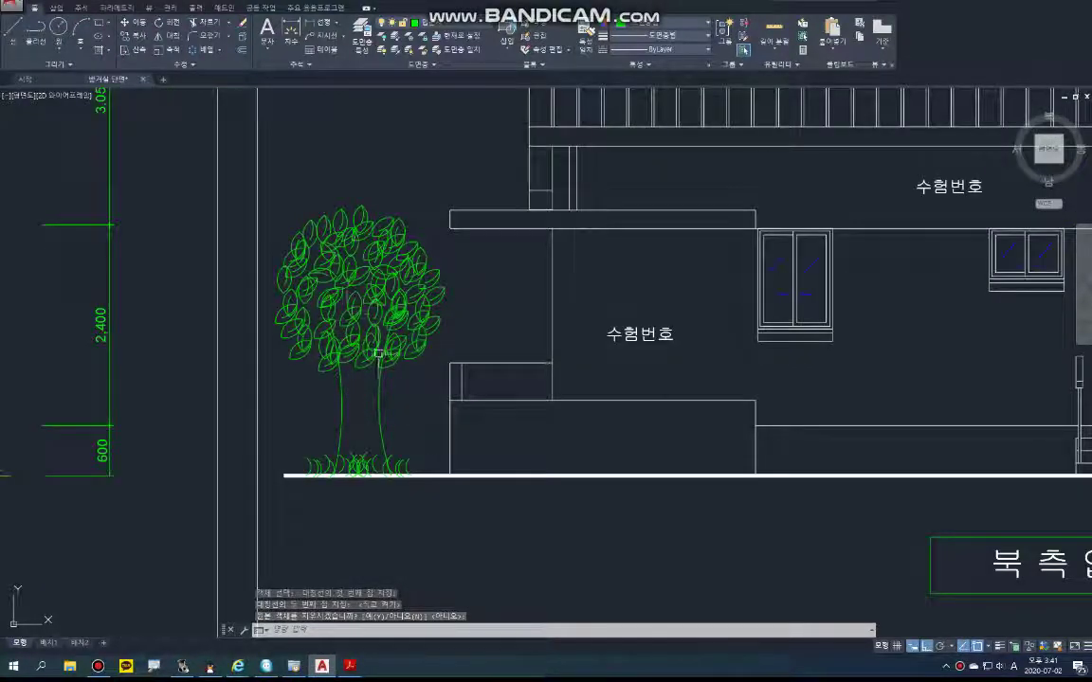
# - Try to define the whole tree with its grass as a block named 1, redefining the existing block
pyautogui.moveTo(382, 352); pyautogui.dragTo(372, 368, button='middle')
pyautogui.press('Return')
pyautogui.write('b')
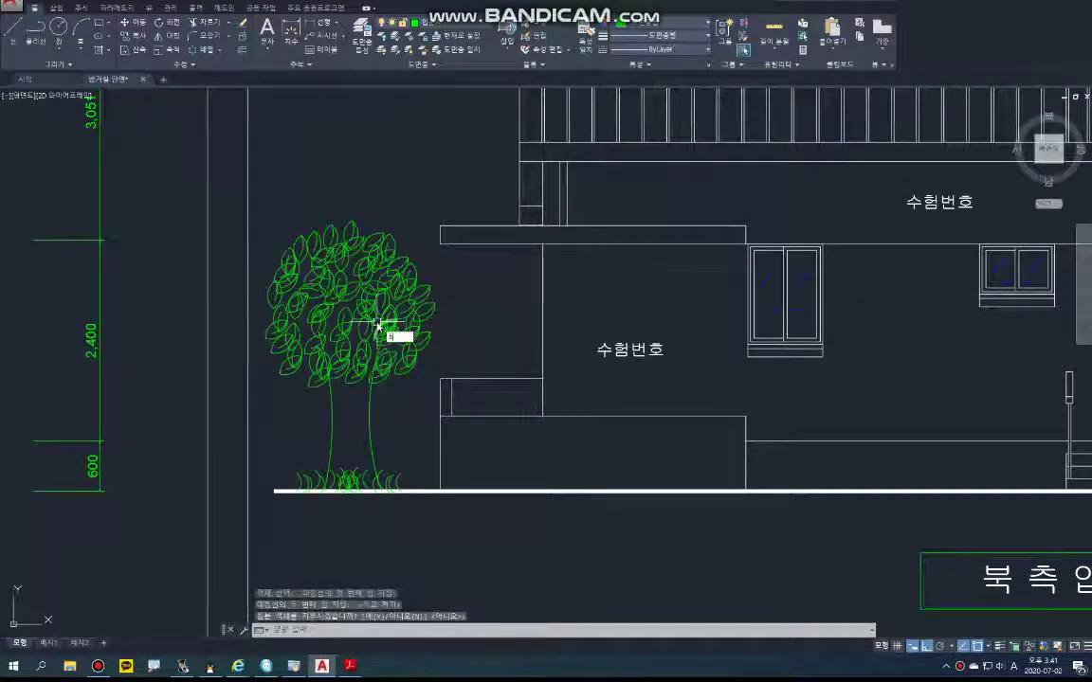
pyautogui.press('Return')
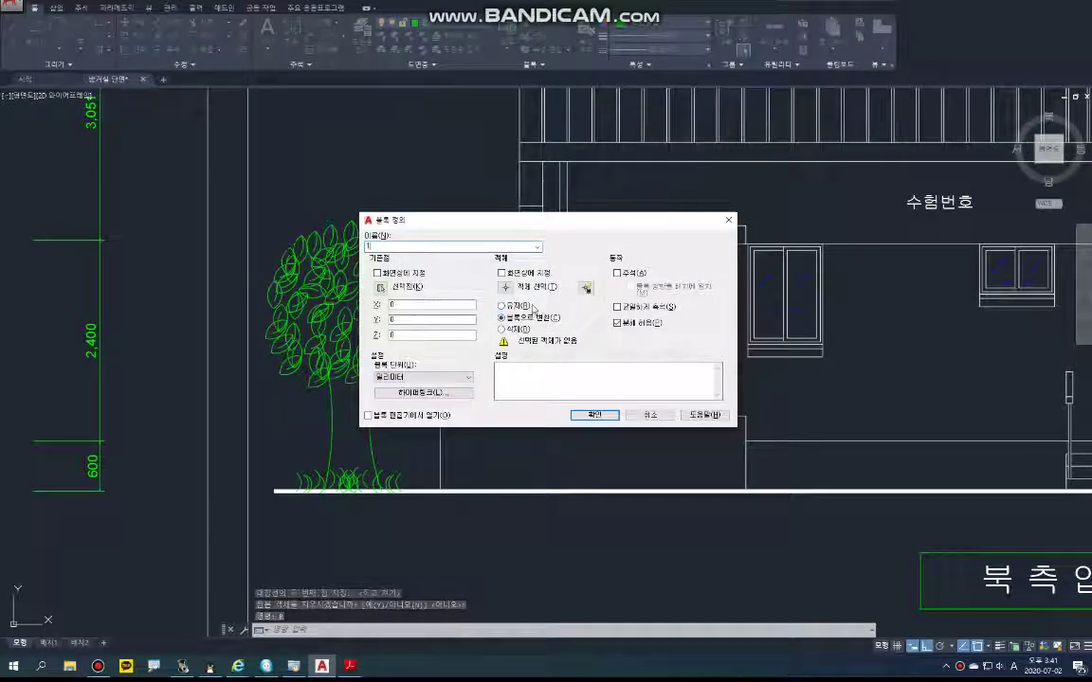
pyautogui.click(506, 287)
pyautogui.click(230, 191)
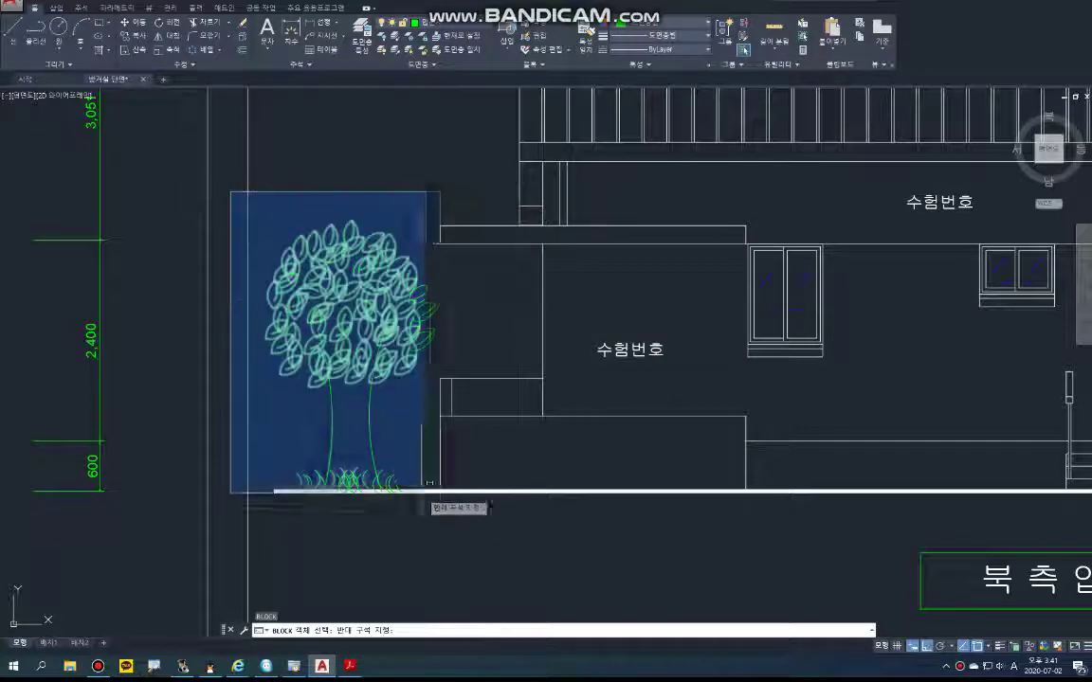
pyautogui.click(437, 519)
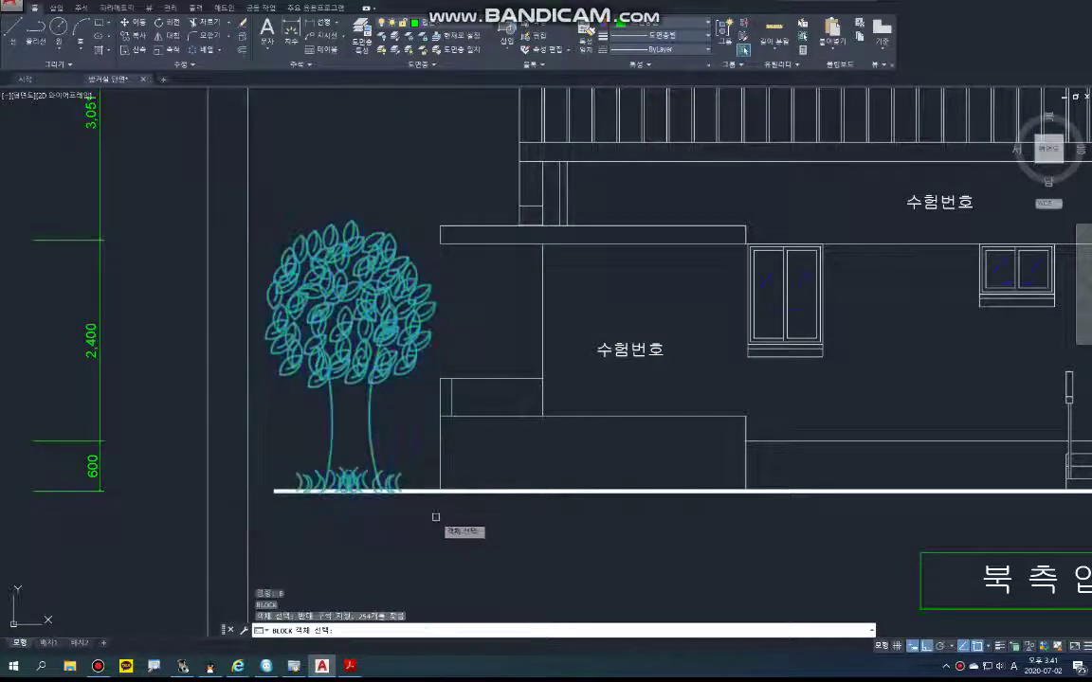
pyautogui.press('Return')
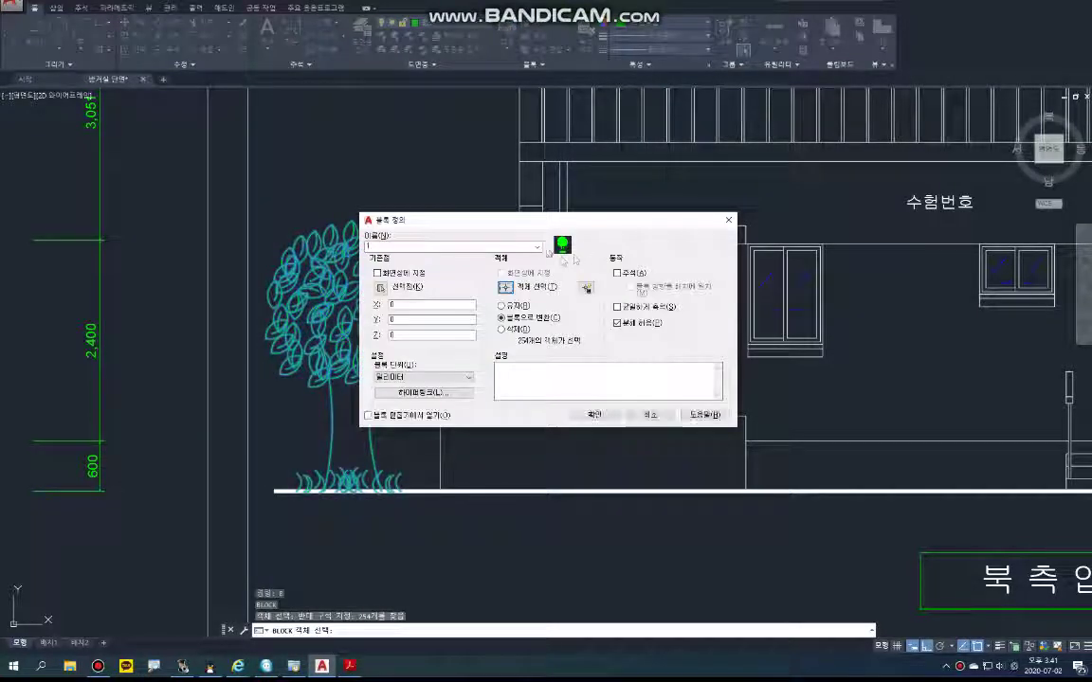
pyautogui.click(594, 416)
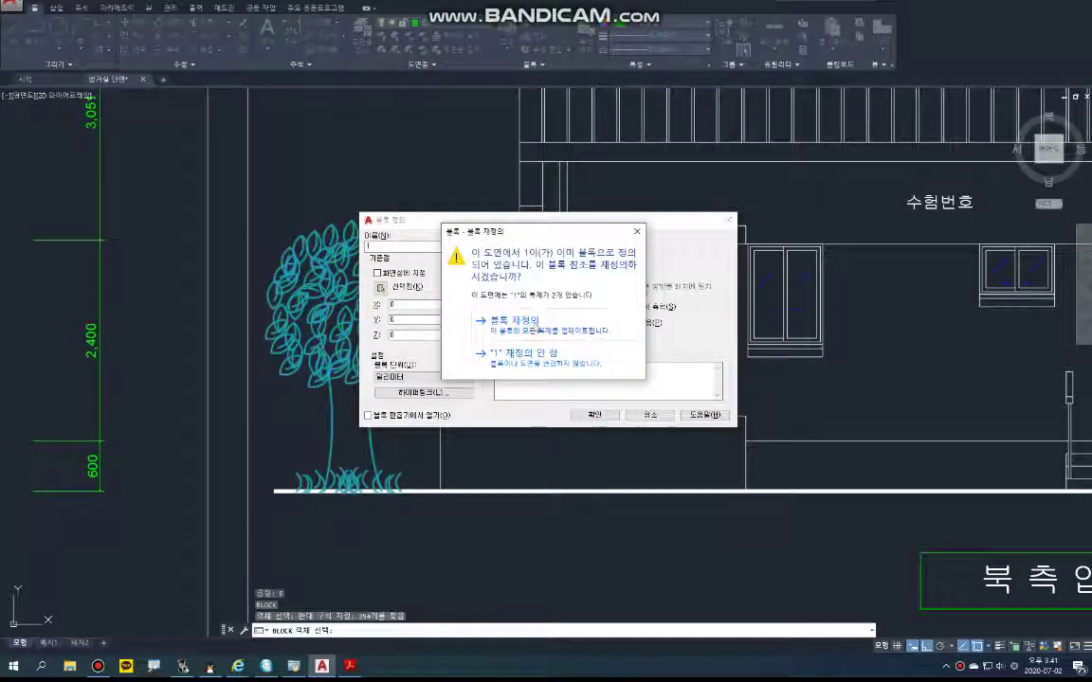
pyautogui.click(534, 323)
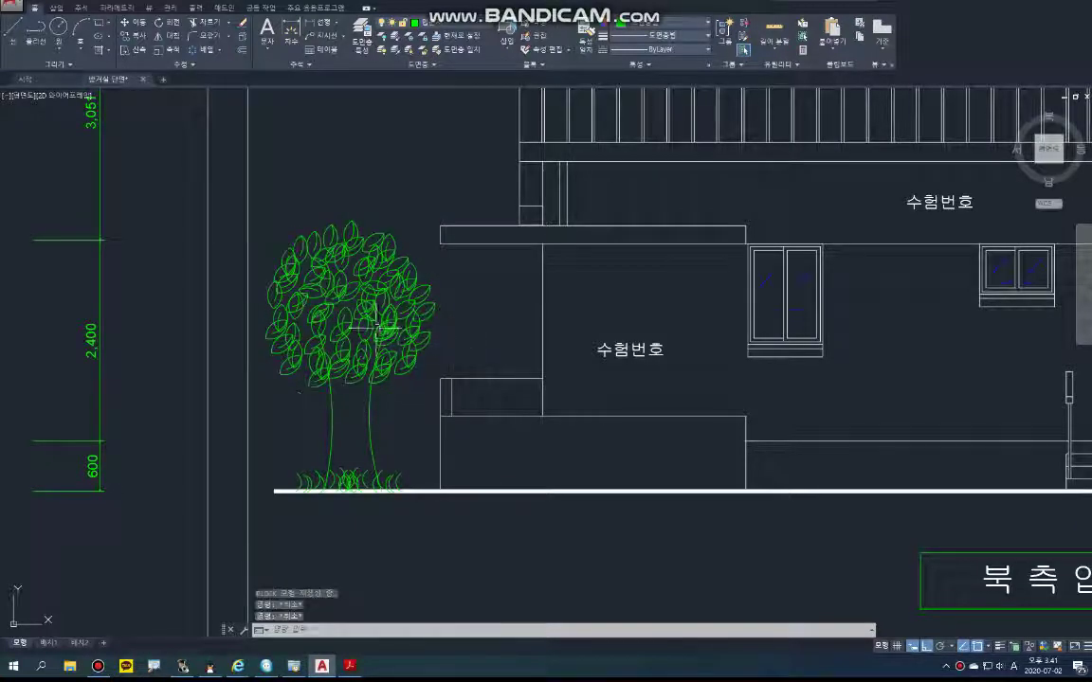
# - Define the whole tree, including trunk and grass, as a block named 11
pyautogui.write('b')
pyautogui.press('Return')
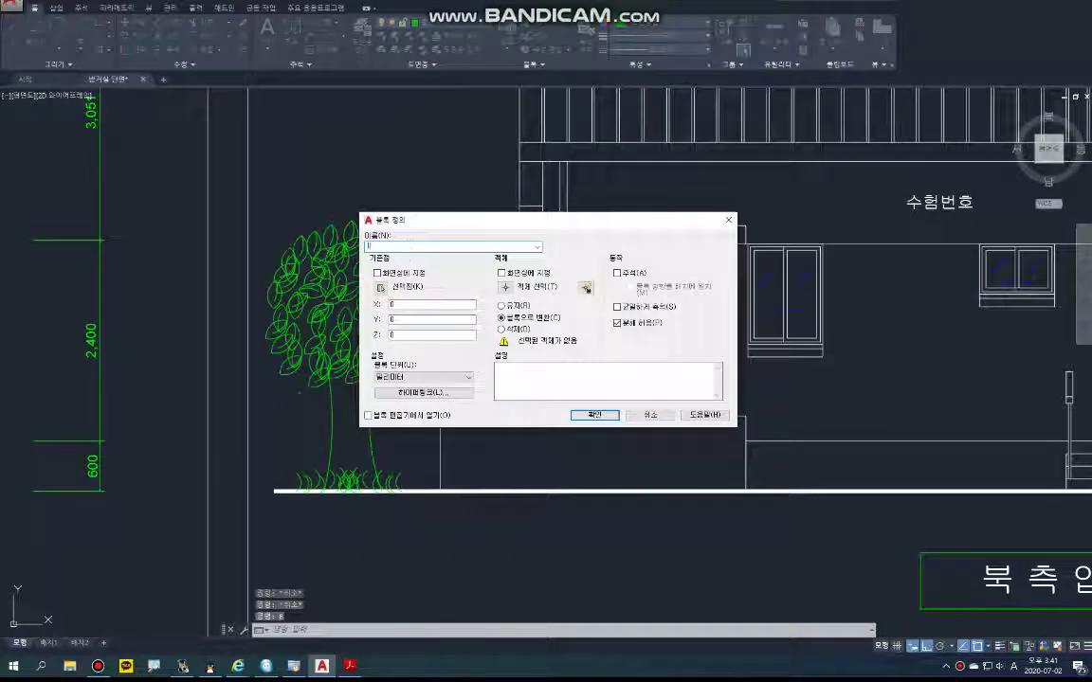
pyautogui.click(507, 289)
pyautogui.click(229, 199)
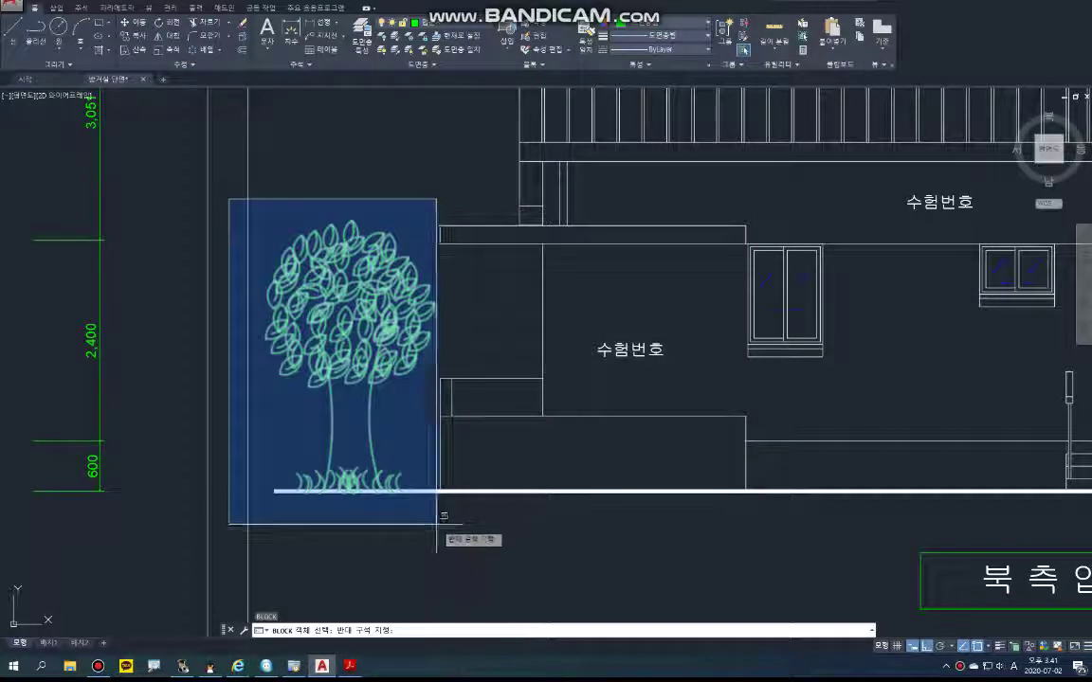
pyautogui.click(436, 524)
pyautogui.press('Return')
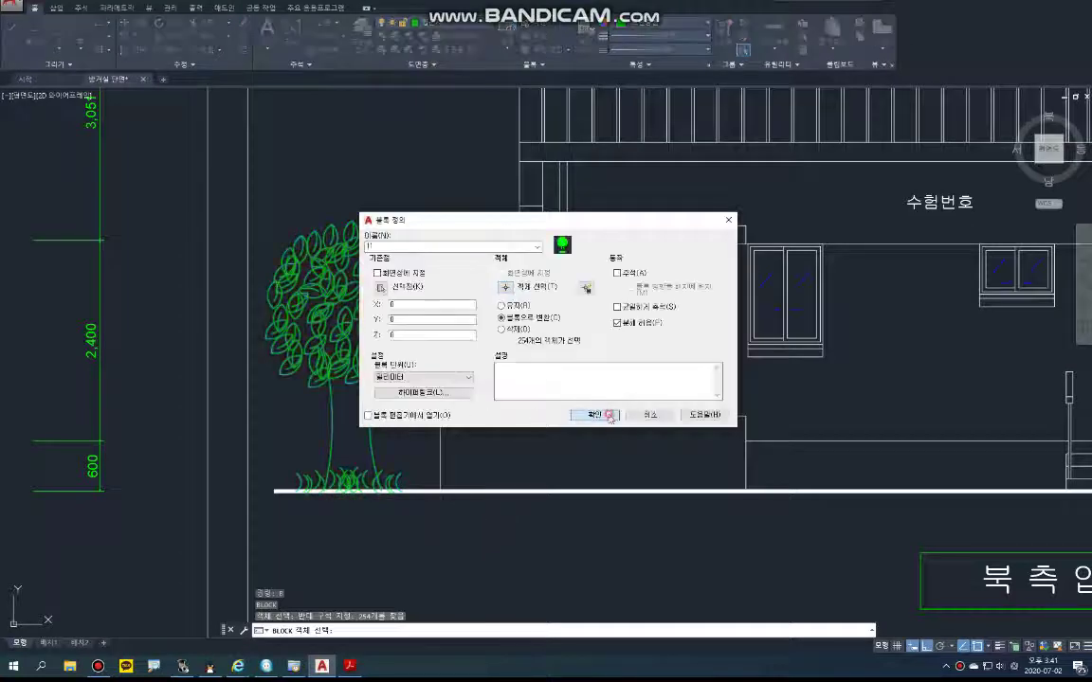
pyautogui.click(597, 415)
# - Copy the tree block horizontally about 16,940 mm to the right end of the ground line, beyond the house
pyautogui.scroll(-3, 609, 417)
pyautogui.scroll(2, 569, 379)
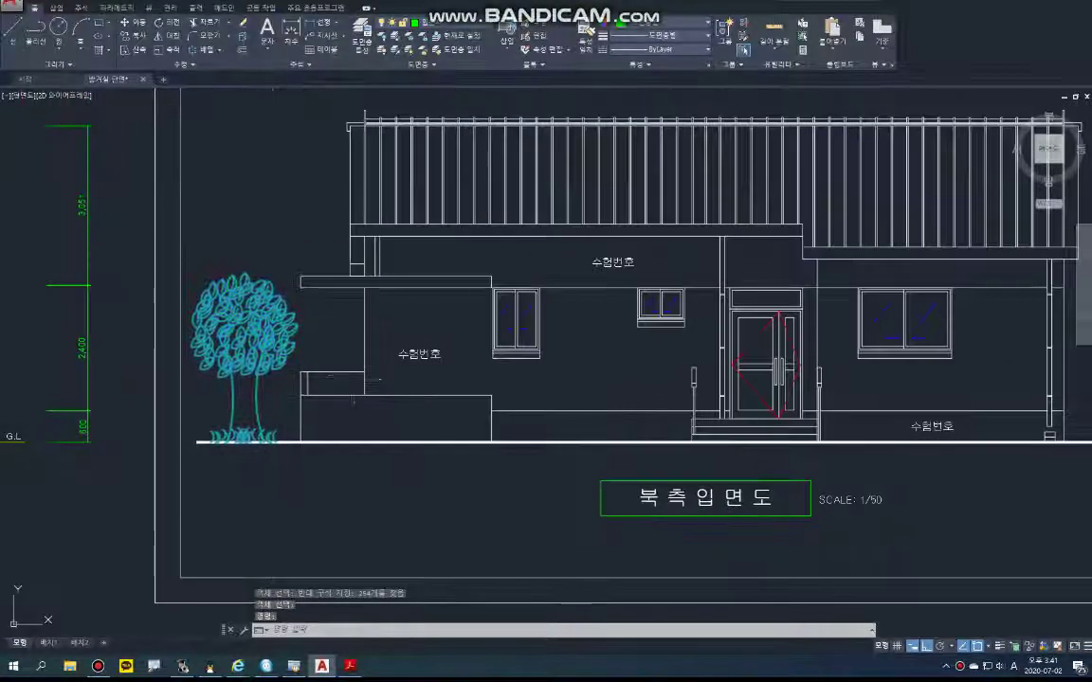
pyautogui.press('Escape')
pyautogui.write('co')
pyautogui.press('Return')
pyautogui.click(267, 329)
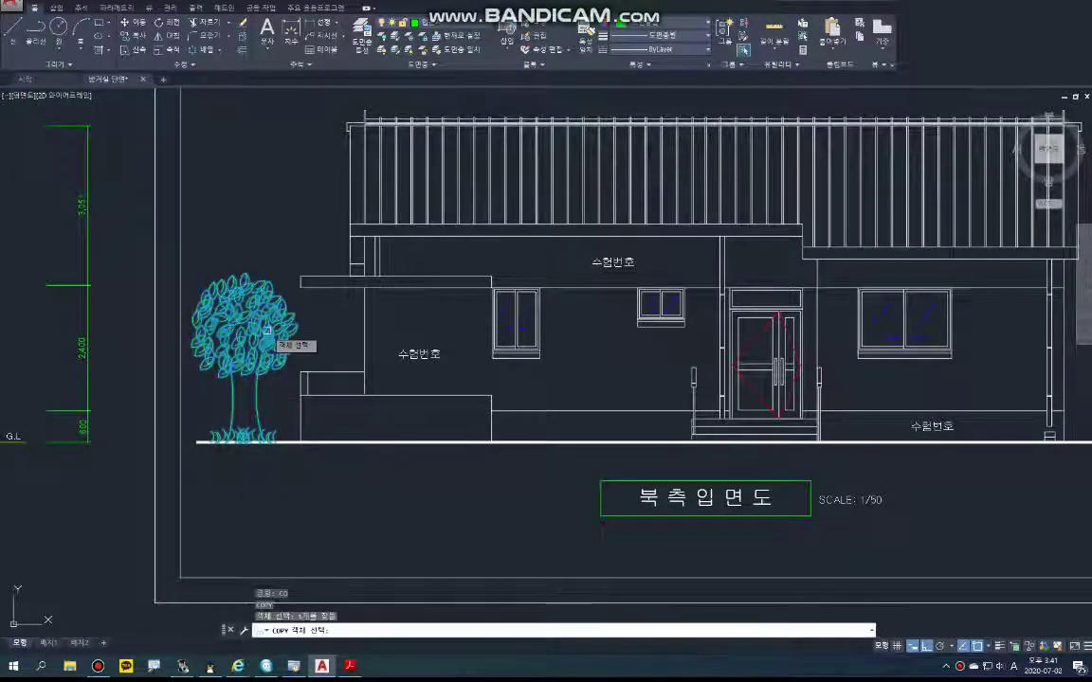
pyautogui.press('Return')
pyautogui.click(321, 477)
pyautogui.scroll(-5, 372, 474)
pyautogui.moveTo(715, 490); pyautogui.dragTo(689, 493, button='middle')
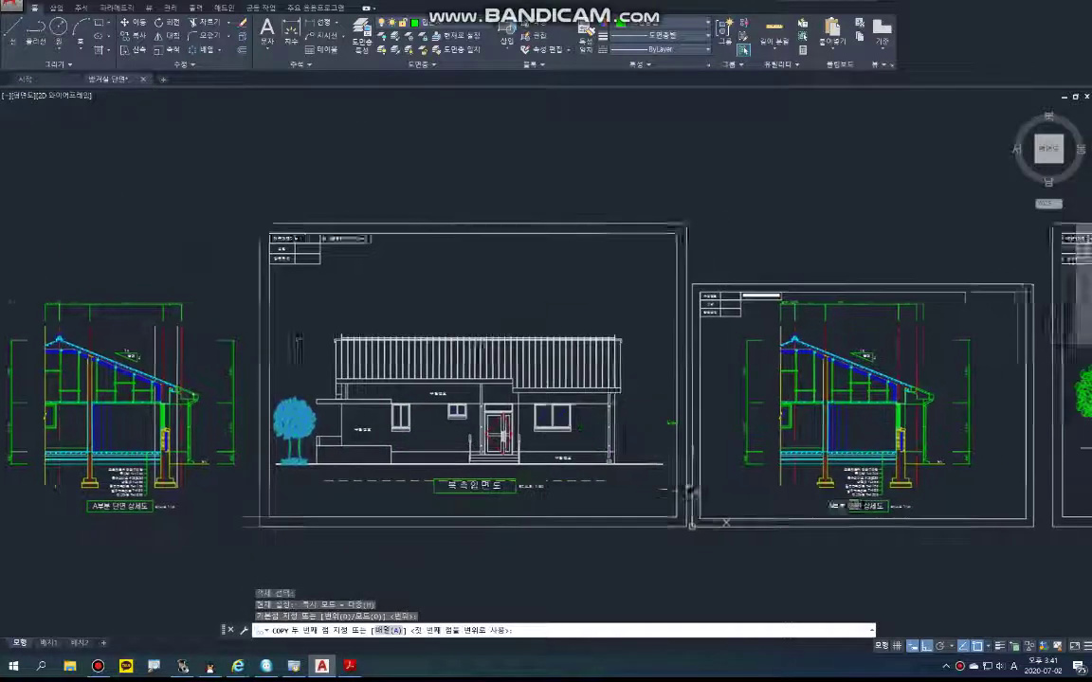
pyautogui.scroll(5, 689, 493)
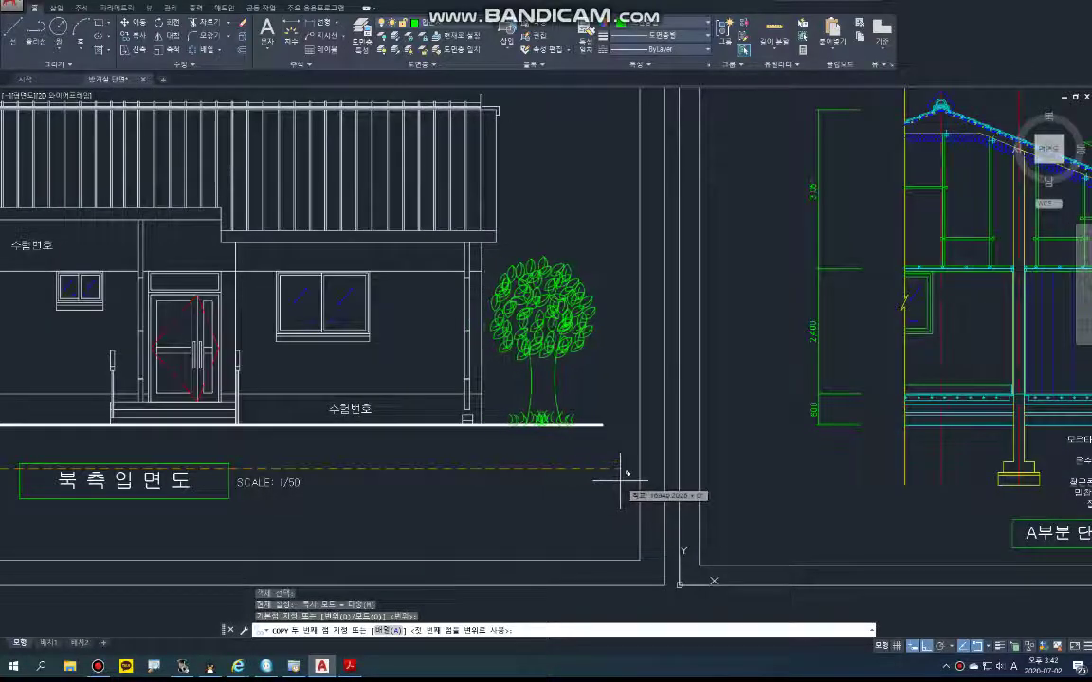
pyautogui.click(620, 481)
pyautogui.scroll(-4, 522, 478)
pyautogui.scroll(3, 235, 443)
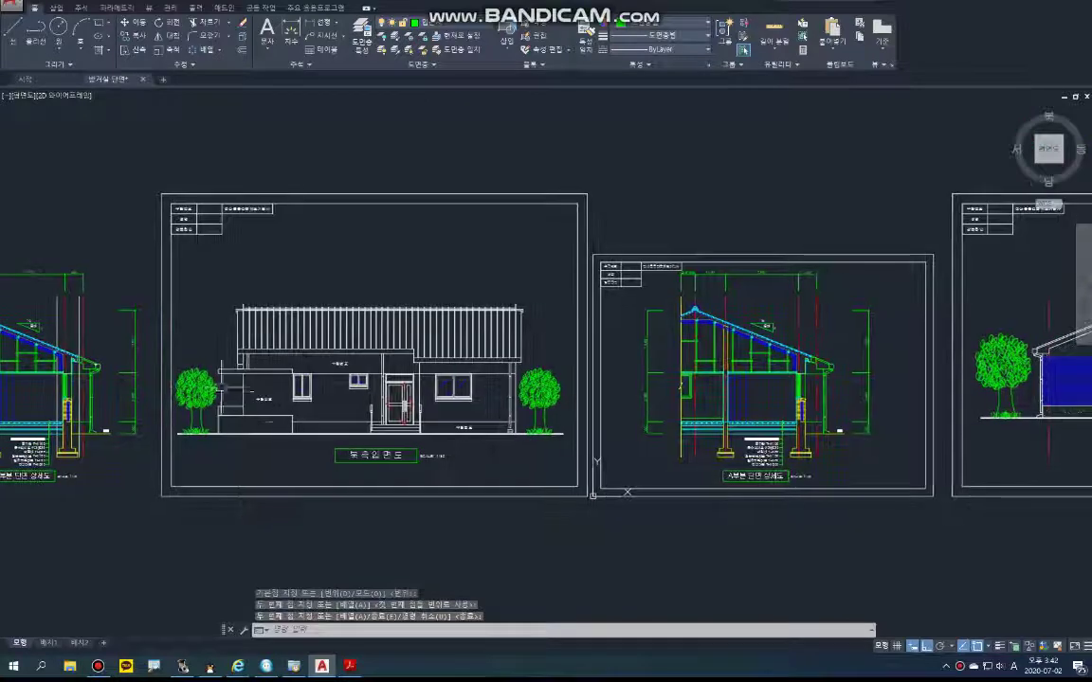
# - Review the north elevation sheet with the trees on both sides of the house
pyautogui.scroll(5, 191, 396)
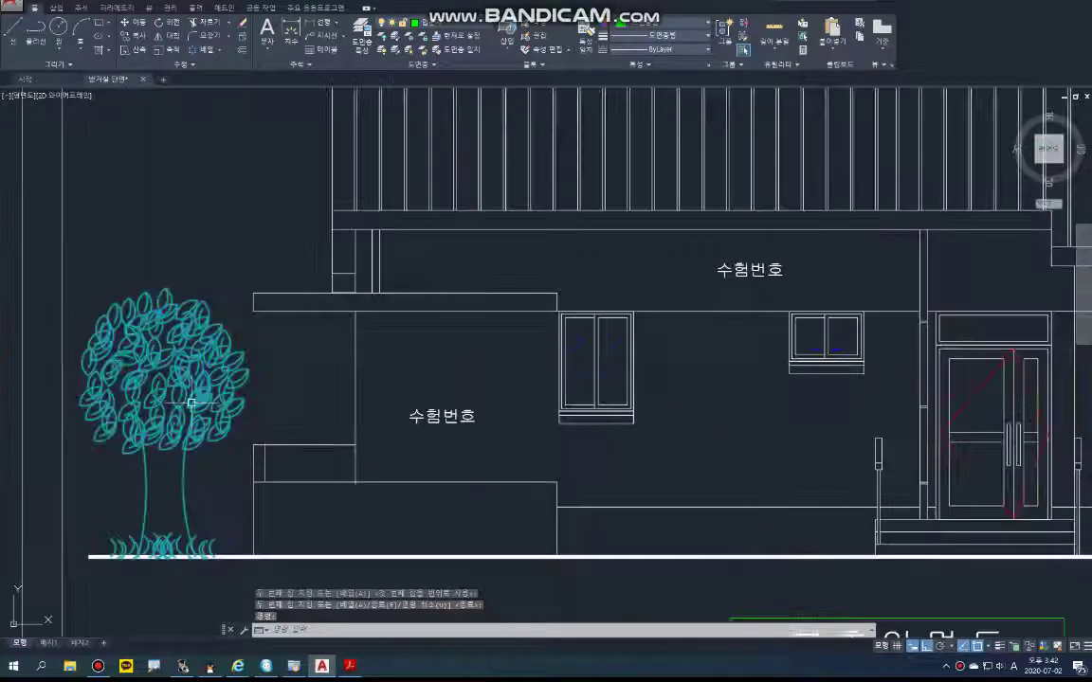
pyautogui.scroll(-5, 191, 402)
pyautogui.press('Escape')
pyautogui.press('Escape')
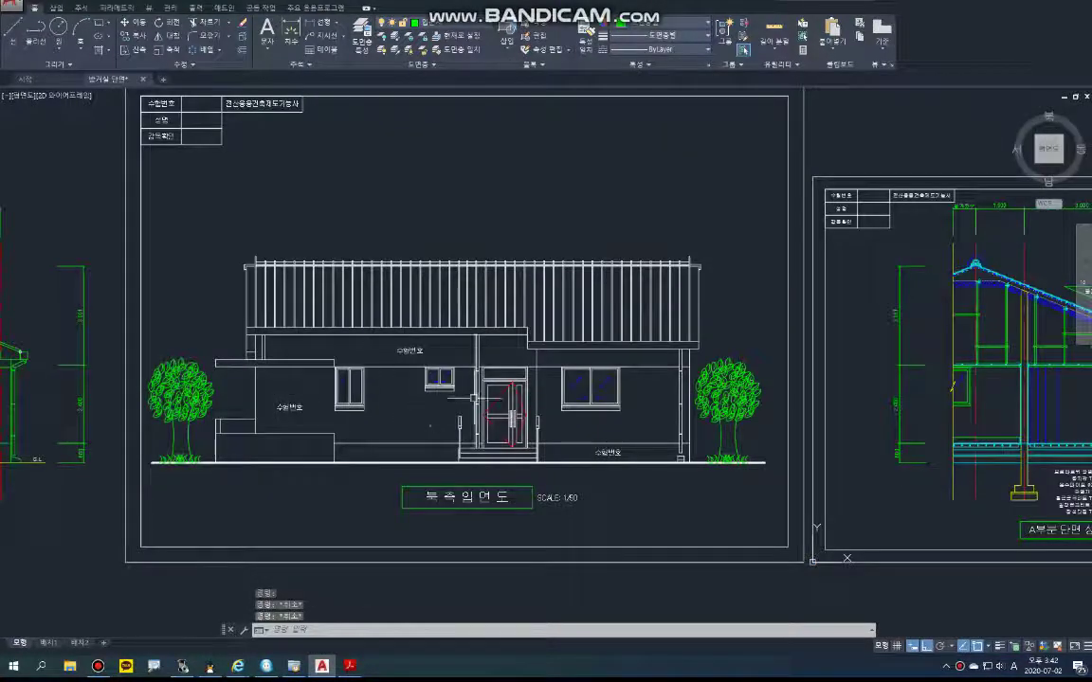
pyautogui.moveTo(474, 398); pyautogui.dragTo(384, 433, button='middle')
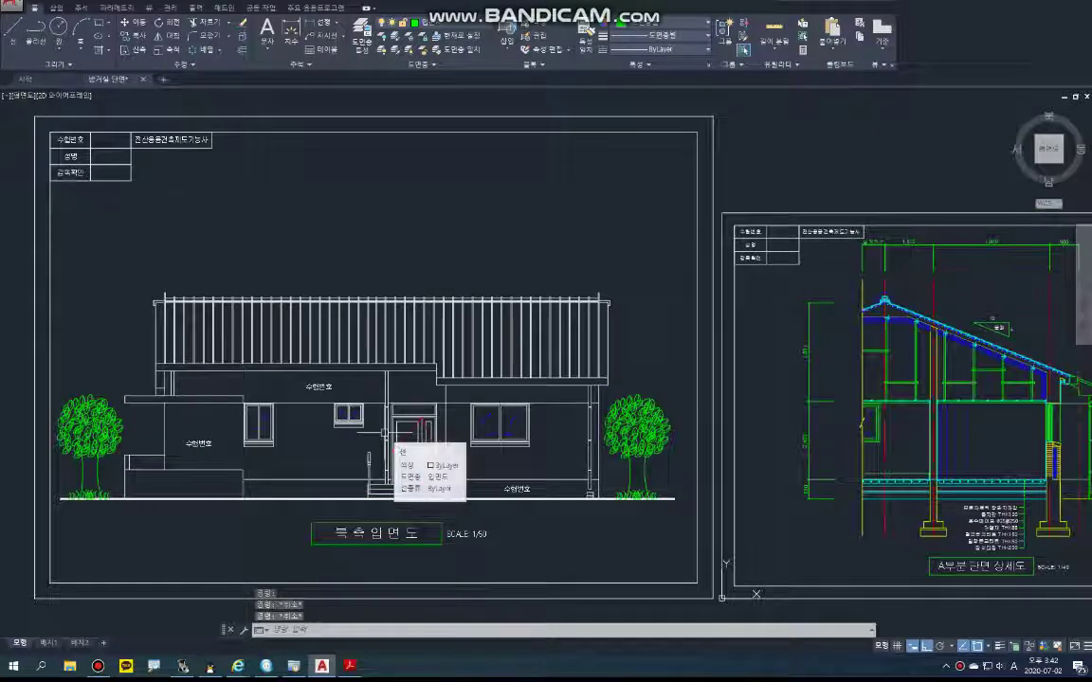
pyautogui.moveTo(607, 334); pyautogui.dragTo(630, 341, button='middle')
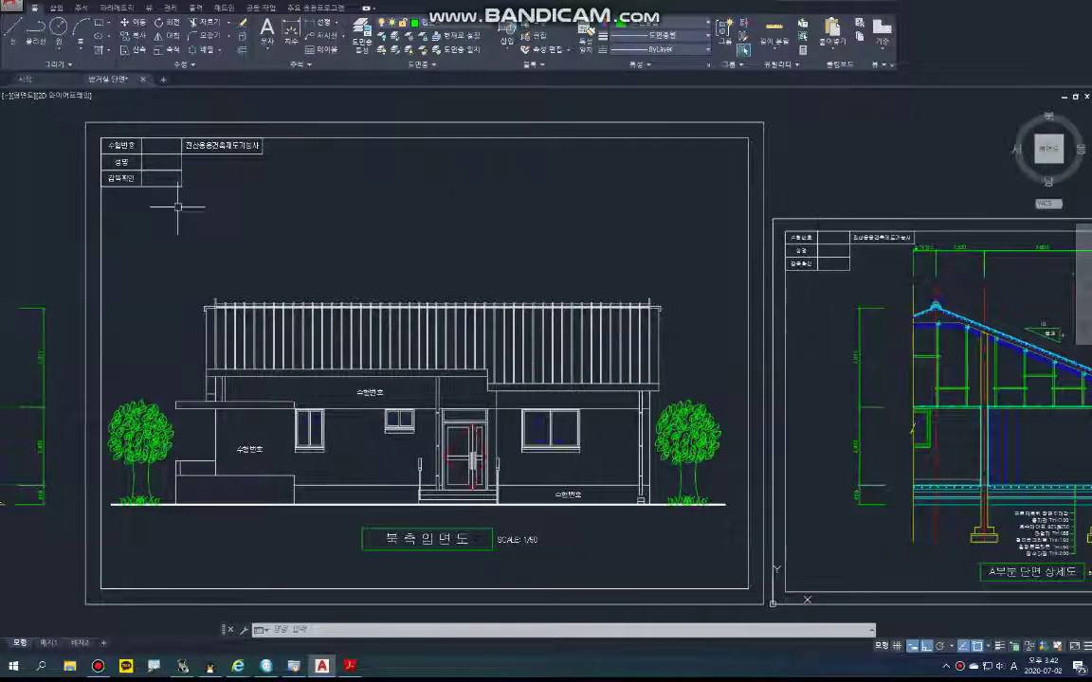
pyautogui.moveTo(317, 246); pyautogui.dragTo(337, 235, button='middle')
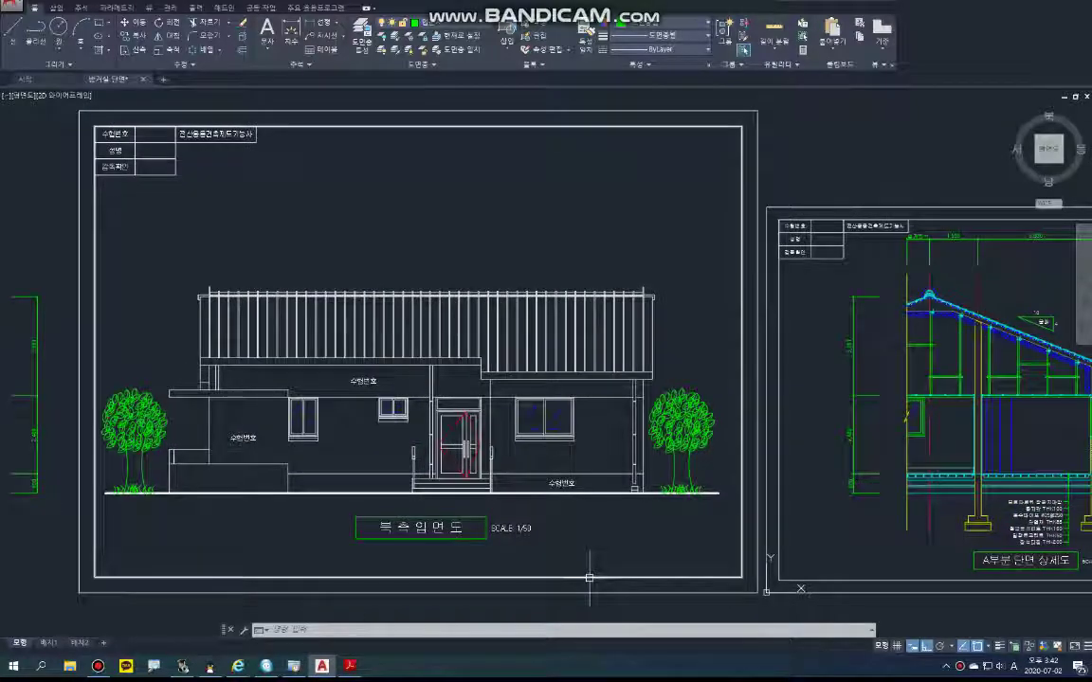